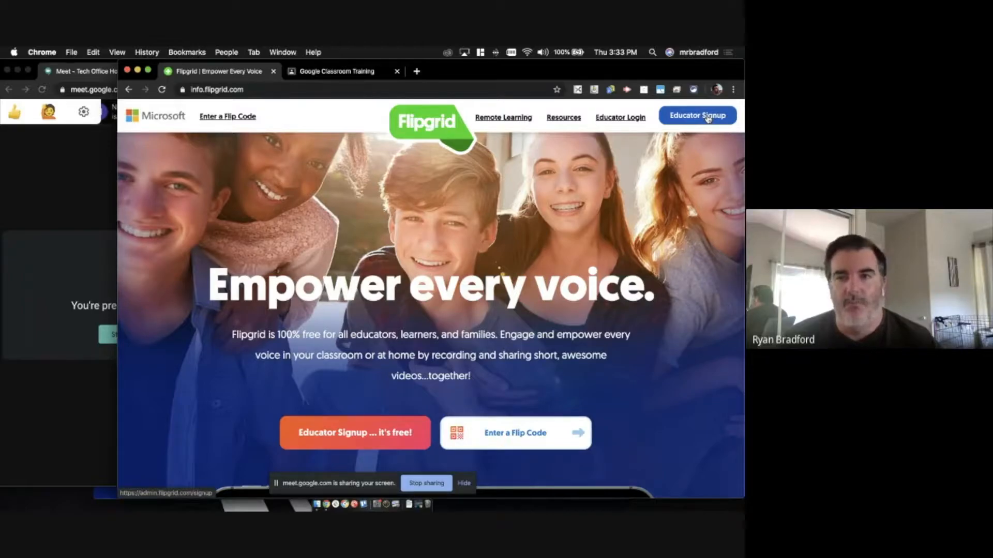
# - Sign out, then sign back in to Flipgrid through Google Login with the teacher's Google account
pyautogui.click(616, 118)
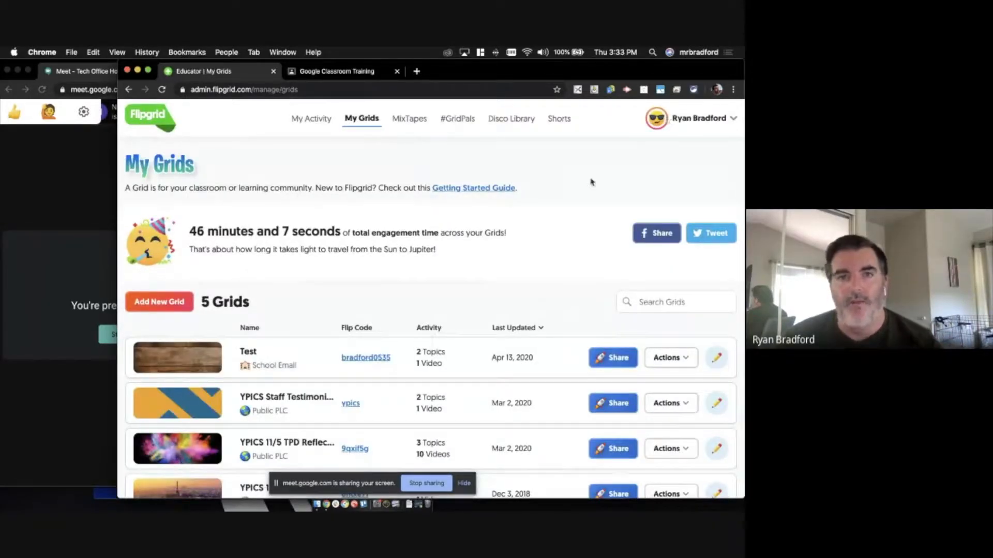
pyautogui.click(719, 122)
pyautogui.click(659, 209)
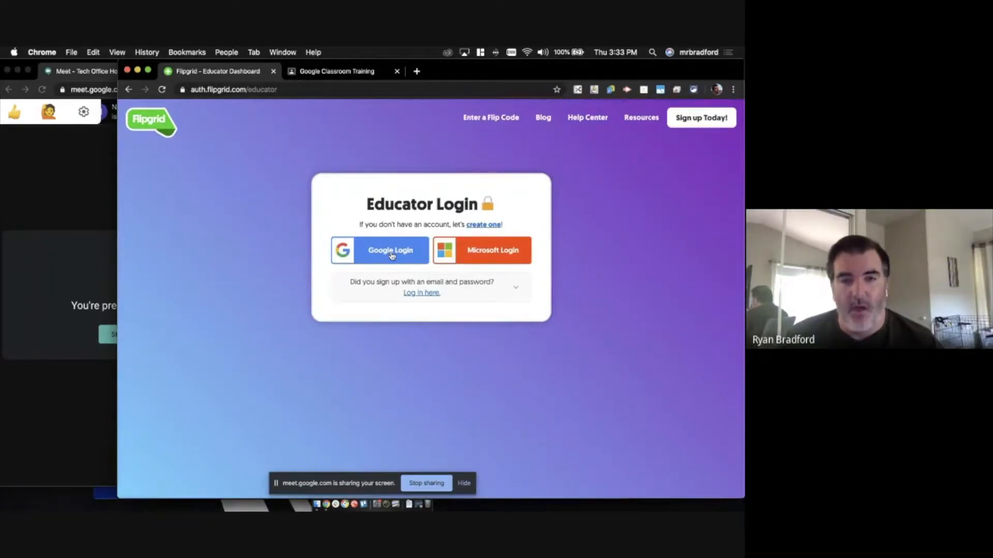
pyautogui.click(392, 255)
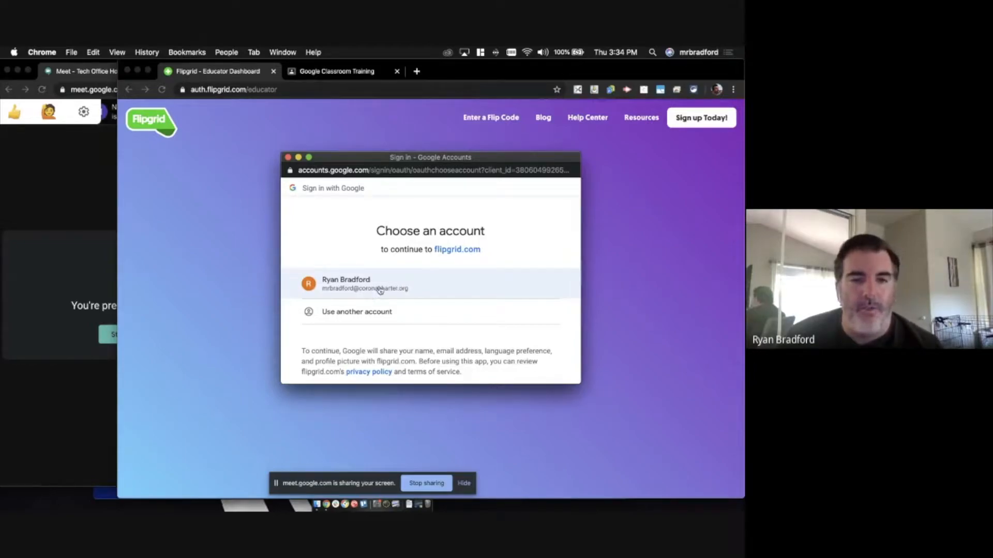
pyautogui.click(396, 286)
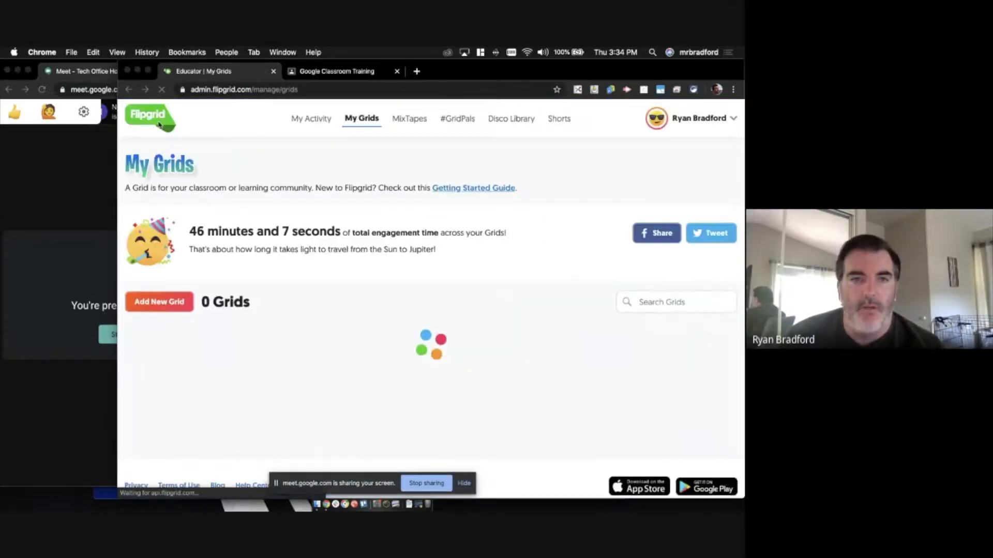
# - Resize the Chrome window to a larger layout with the menu-bar window-arrangement utility
pyautogui.click(481, 52)
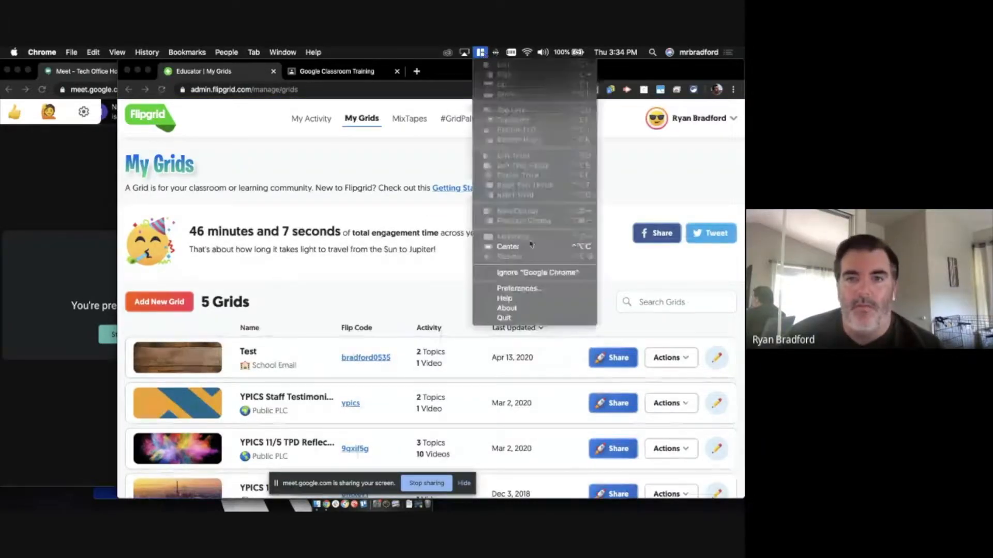
pyautogui.click(435, 170)
pyautogui.click(480, 52)
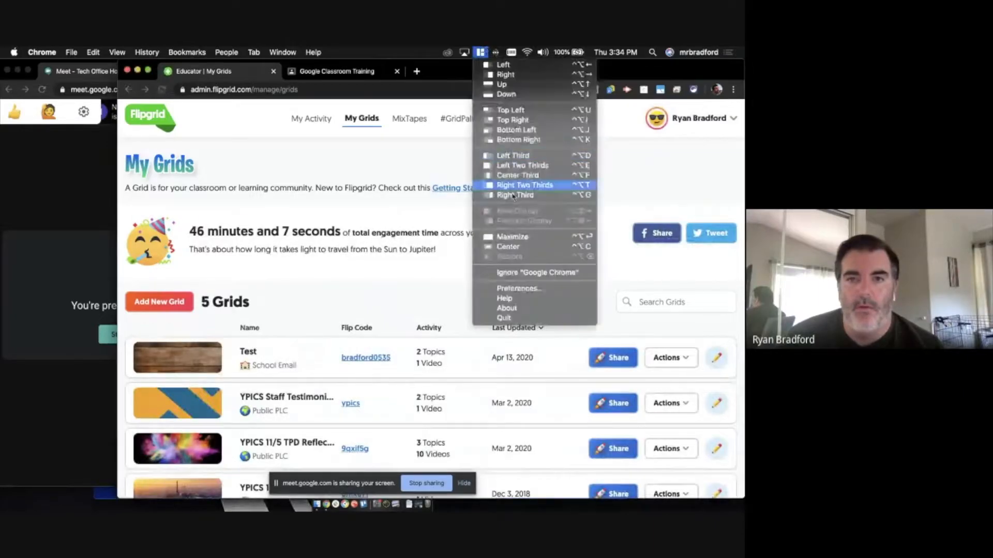
pyautogui.click(516, 236)
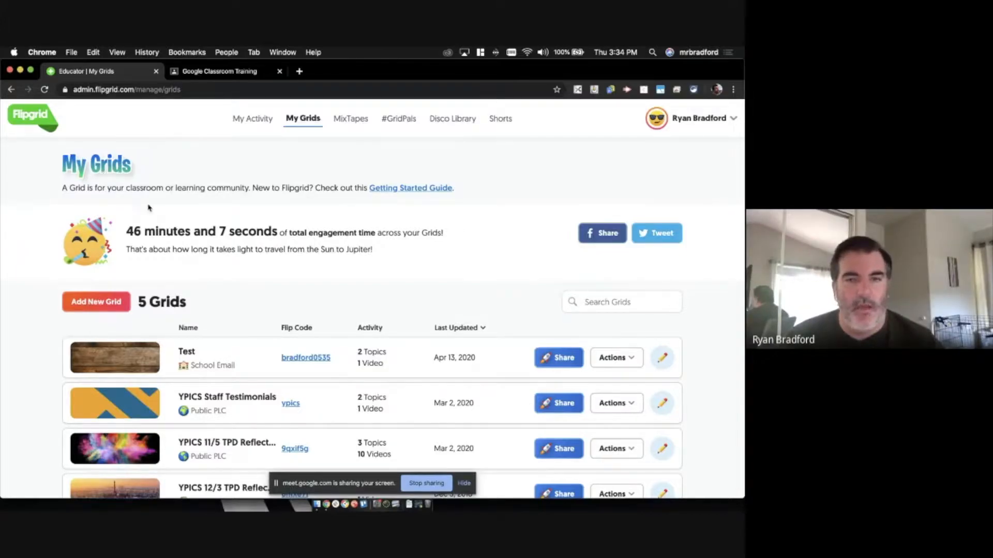
# - Start a new grid named ELA that students join with School Email
pyautogui.click(109, 303)
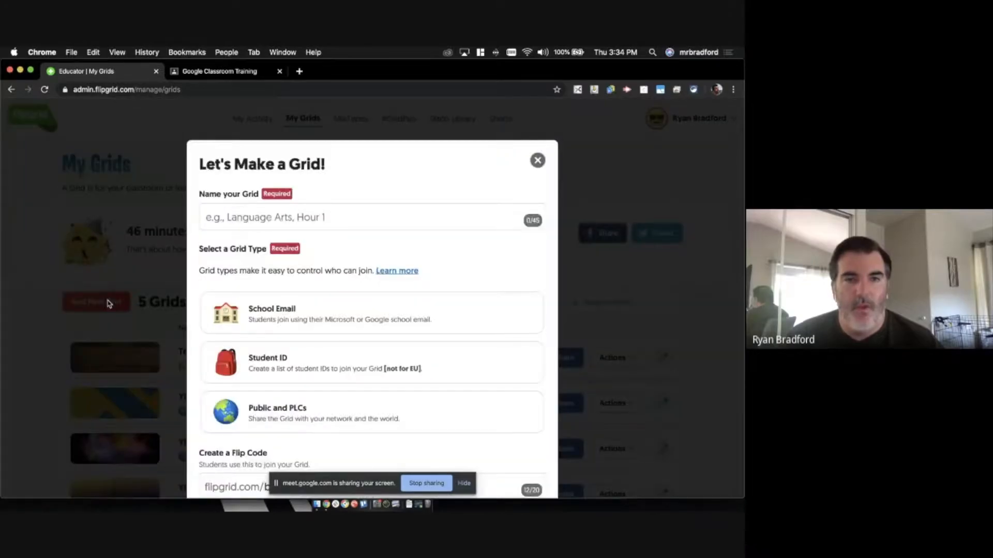
pyautogui.click(309, 217)
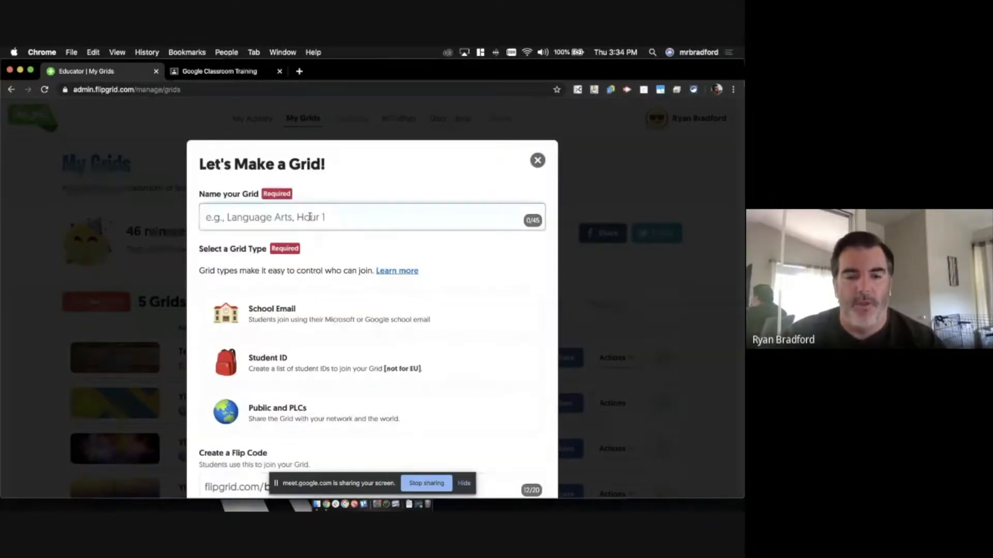
pyautogui.write('ELA')
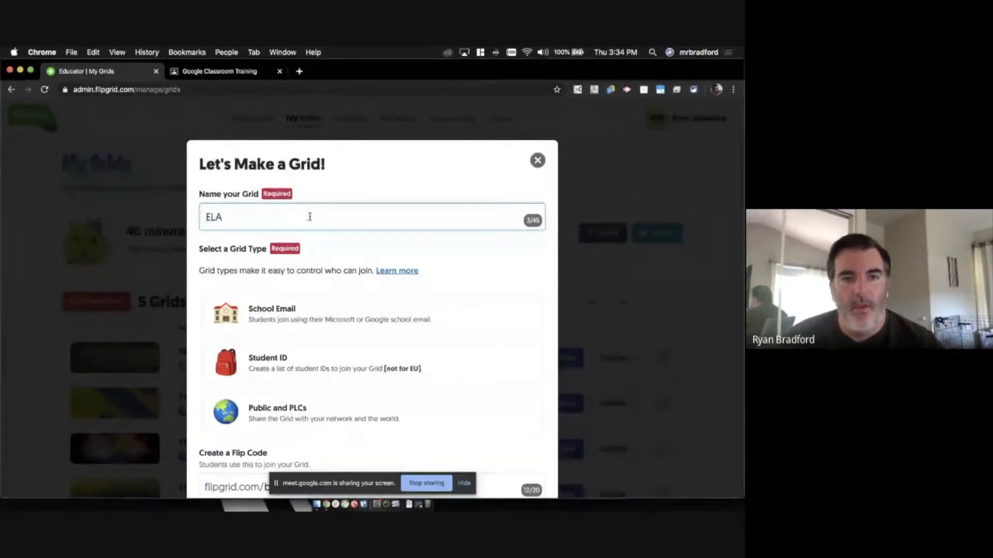
pyautogui.scroll(-3, 471, 258)
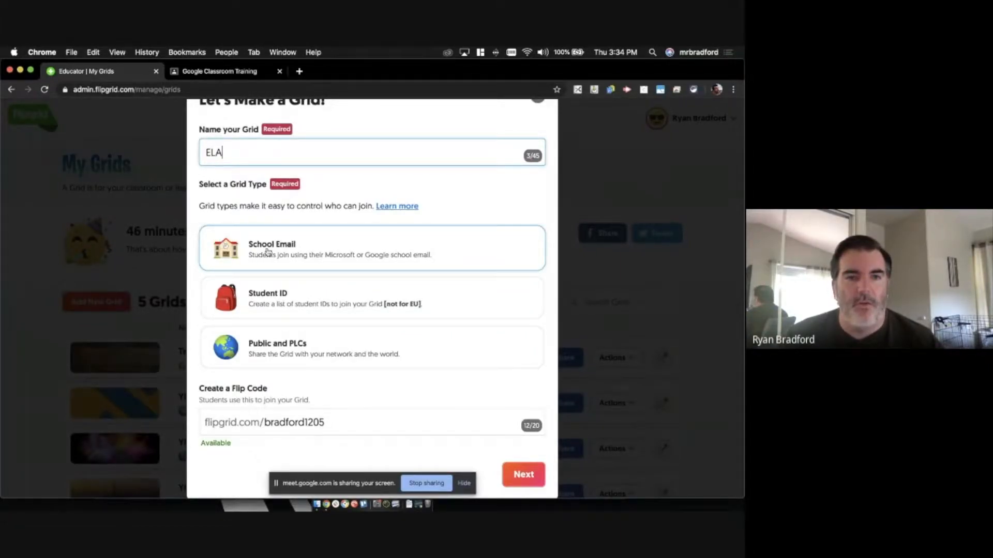
pyautogui.click(322, 255)
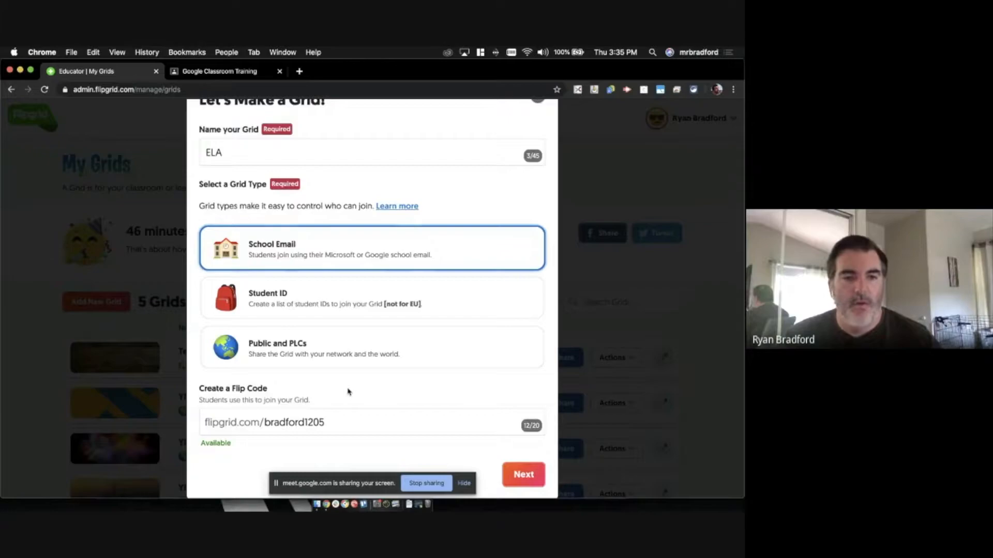
# - Review the suggested Flip Code, leaving it unchanged
pyautogui.scroll(-2, 348, 392)
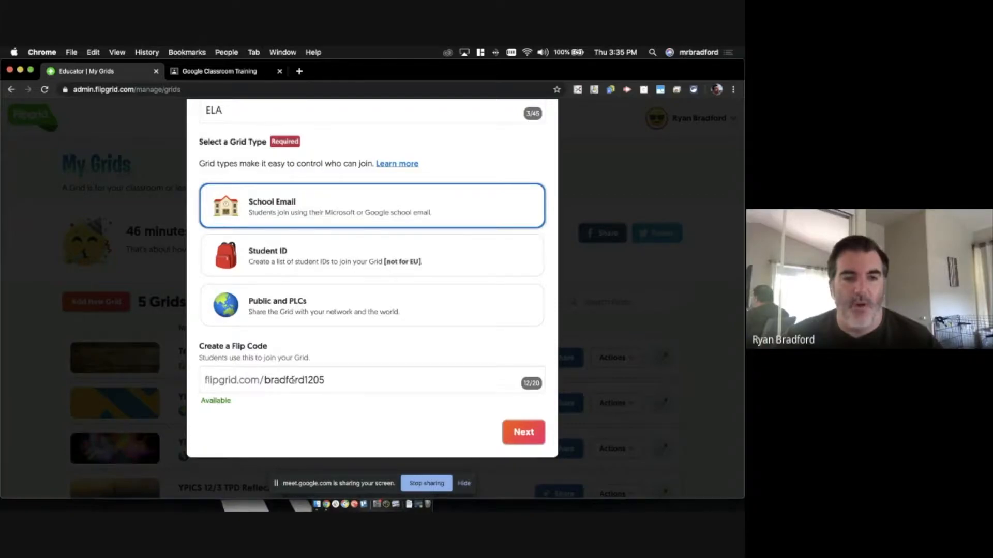
pyautogui.click(328, 381)
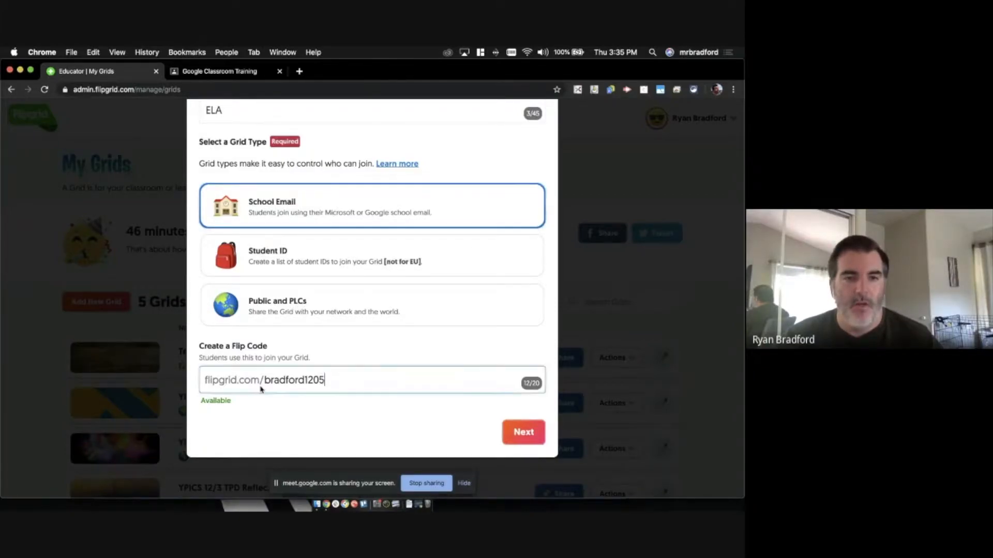
pyautogui.doubleClick(262, 380)
pyautogui.click(327, 381)
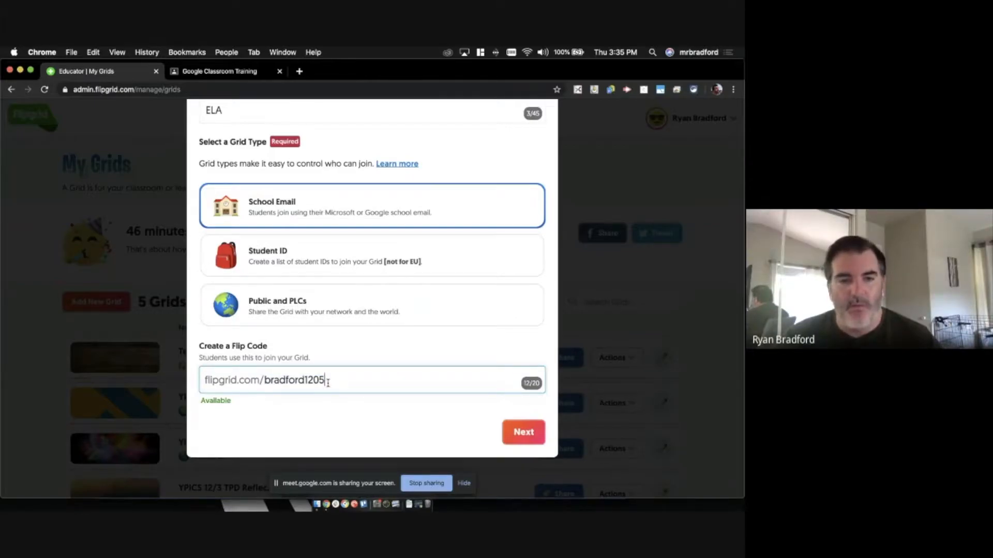
pyautogui.scroll(1, 437, 399)
pyautogui.scroll(-1, 436, 399)
# - Keep the school email domain in Add School Email and create the ELA grid
pyautogui.click(523, 432)
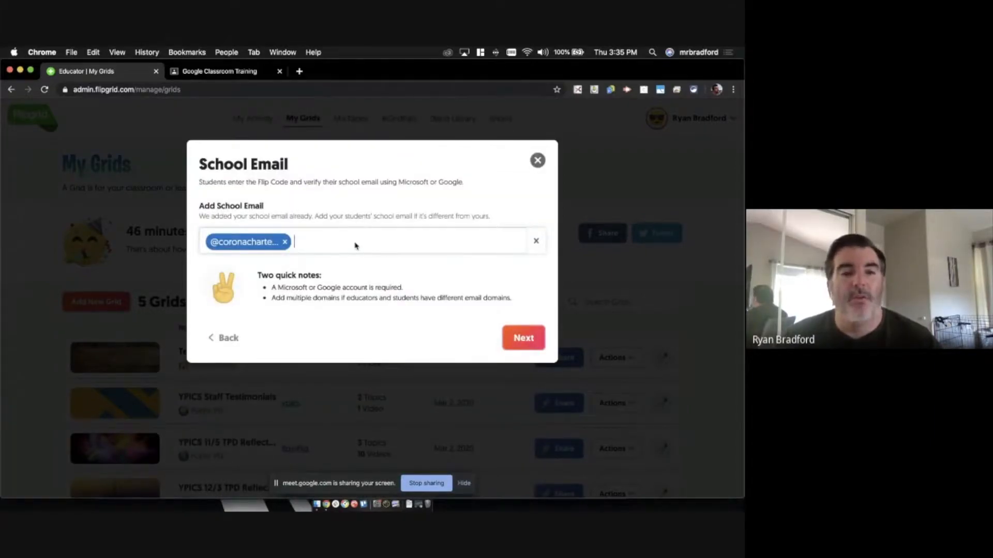
pyautogui.click(334, 251)
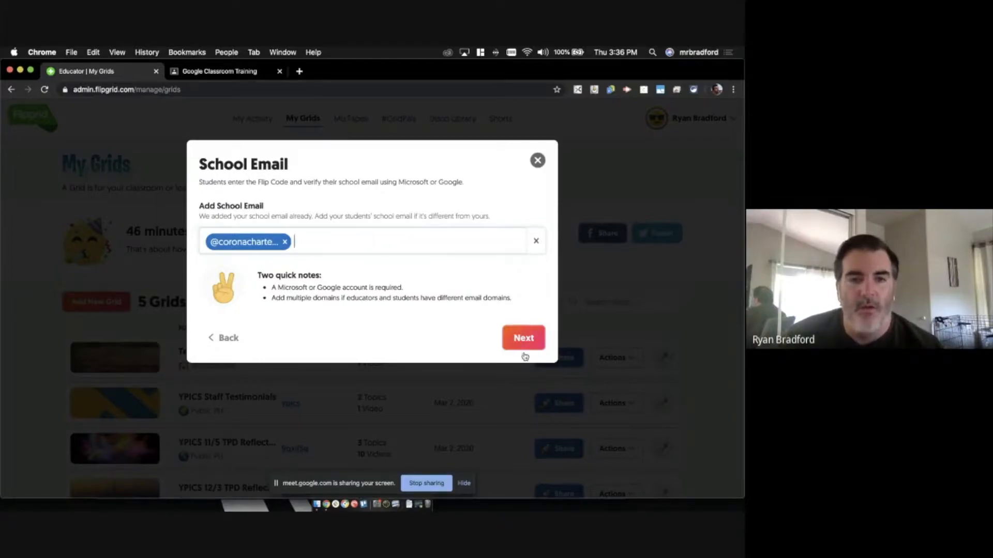
pyautogui.click(517, 338)
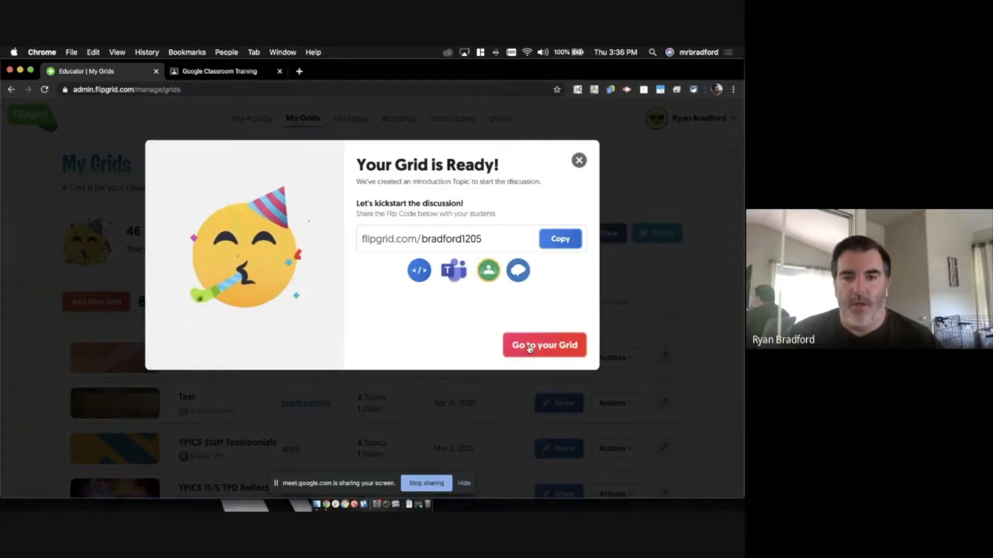
# - Go to the ELA grid, dismiss the Add a CoPilot invitation, and open the Actions dropdown
pyautogui.click(529, 347)
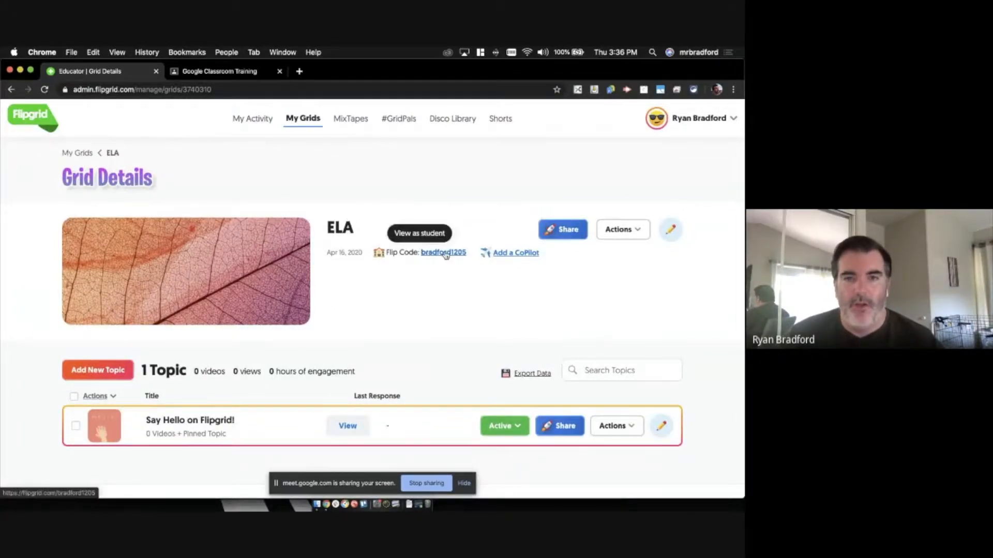
pyautogui.click(527, 255)
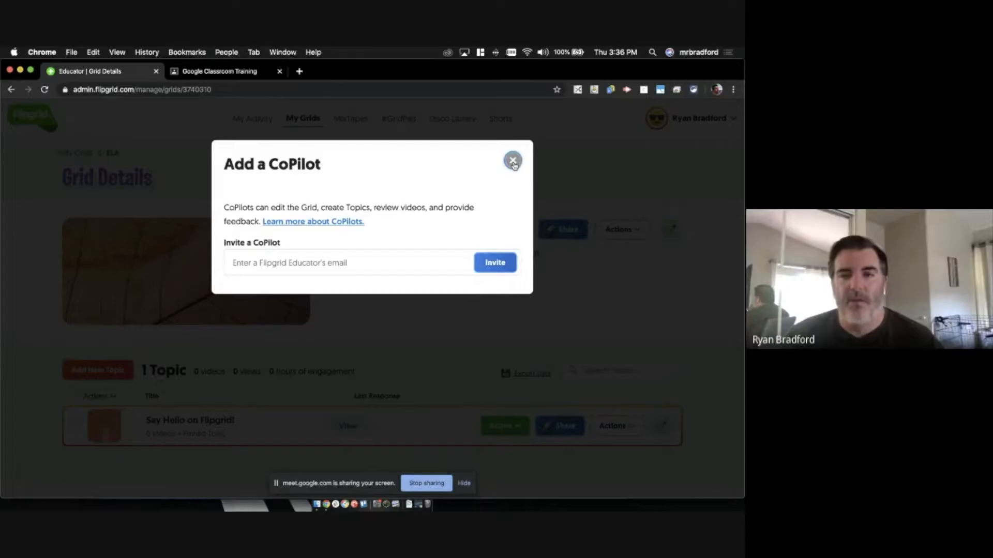
pyautogui.click(513, 161)
pyautogui.click(631, 230)
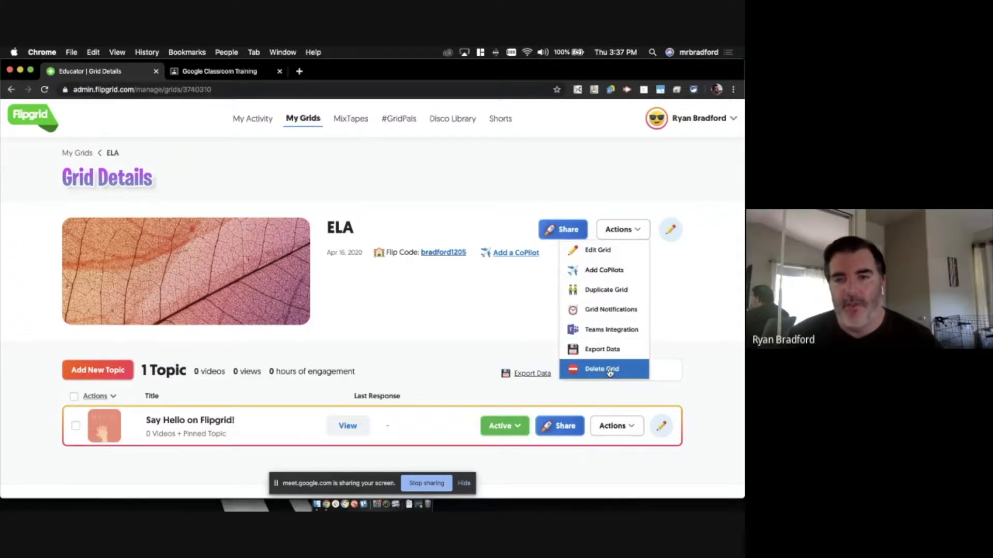
pyautogui.click(678, 297)
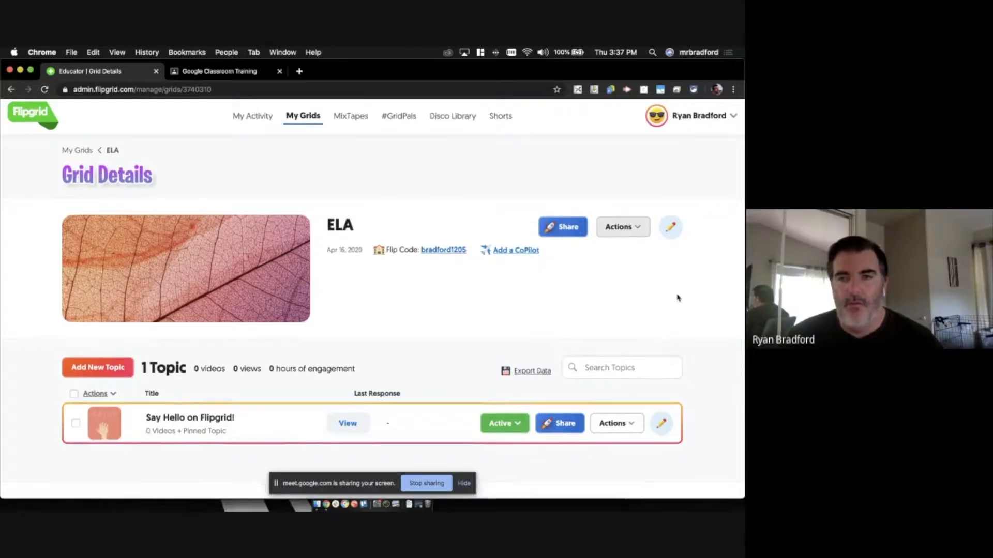
pyautogui.click(671, 226)
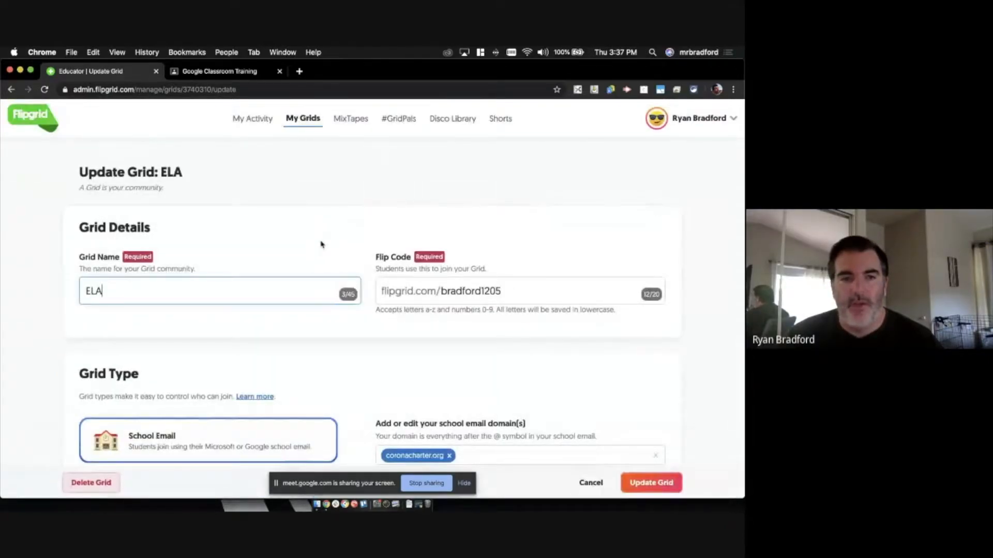
pyautogui.scroll(-5, 321, 244)
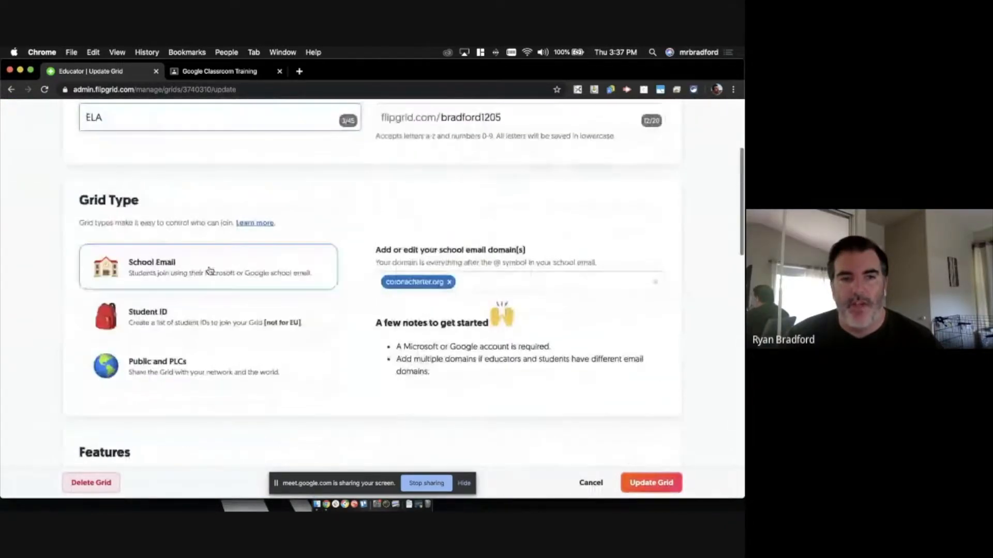
pyautogui.click(240, 269)
pyautogui.scroll(-2, 395, 275)
pyautogui.scroll(-5, 395, 275)
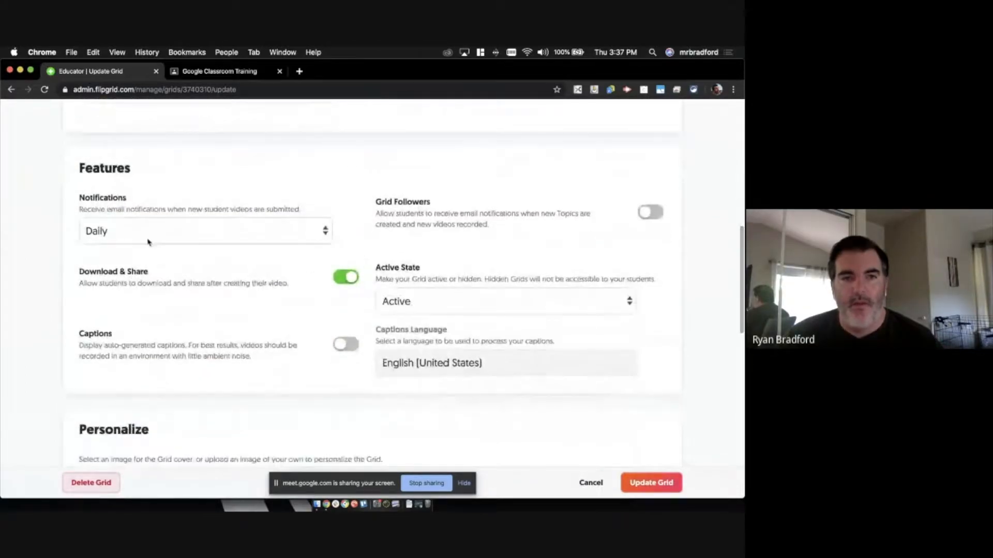
pyautogui.scroll(-2, 276, 322)
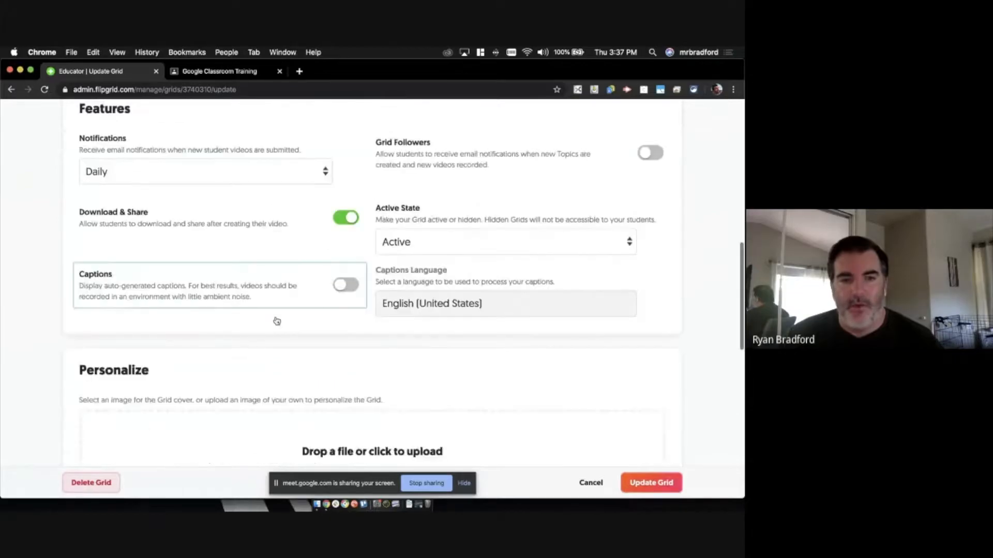
pyautogui.scroll(-6, 277, 321)
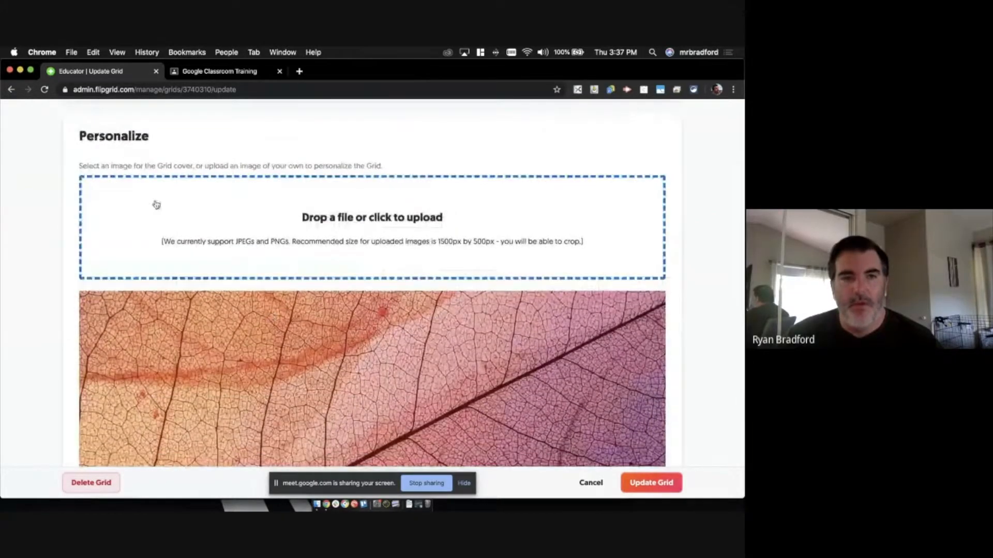
pyautogui.scroll(-5, 221, 254)
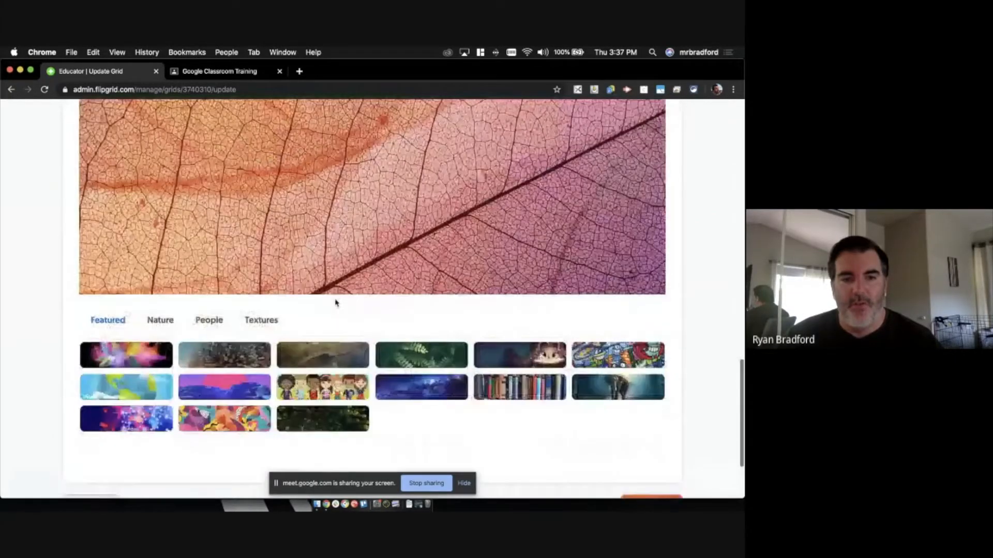
pyautogui.scroll(-1, 335, 303)
pyautogui.click(127, 335)
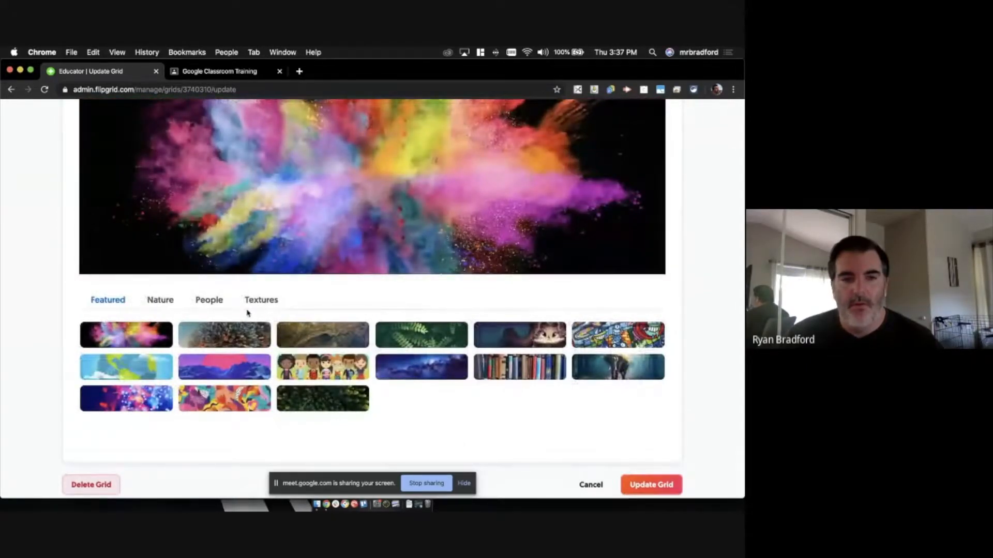
pyautogui.scroll(4, 249, 310)
pyautogui.scroll(-6, 347, 297)
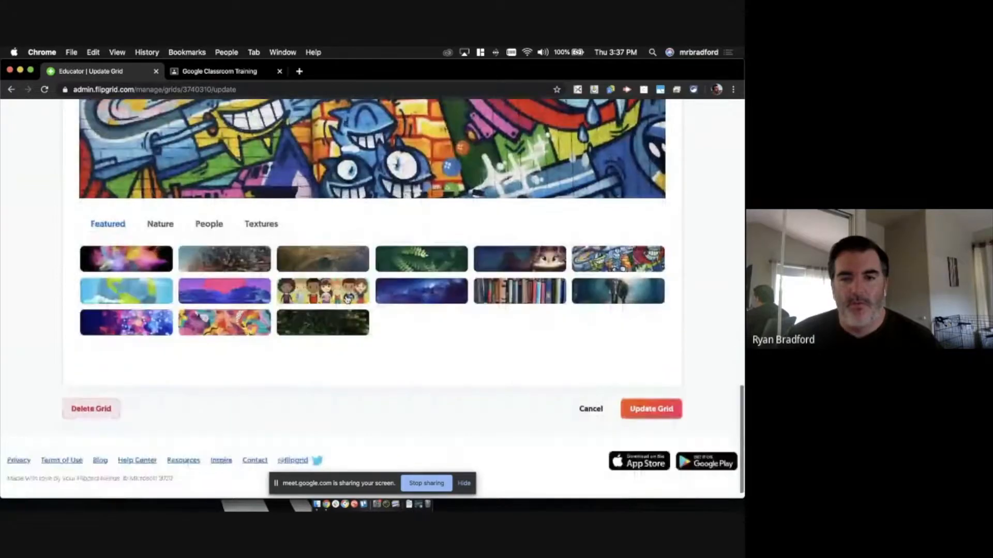
pyautogui.click(668, 395)
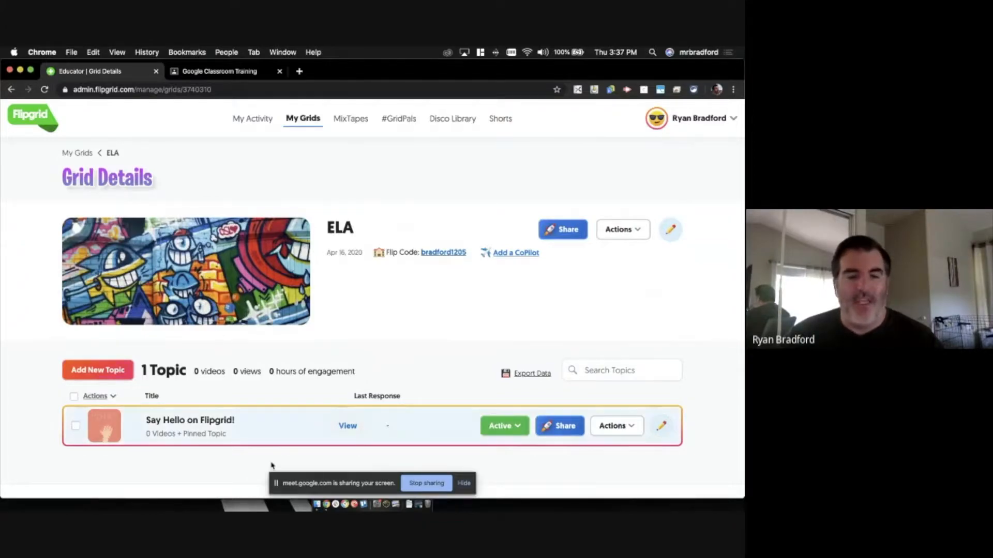
pyautogui.scroll(-2, 185, 410)
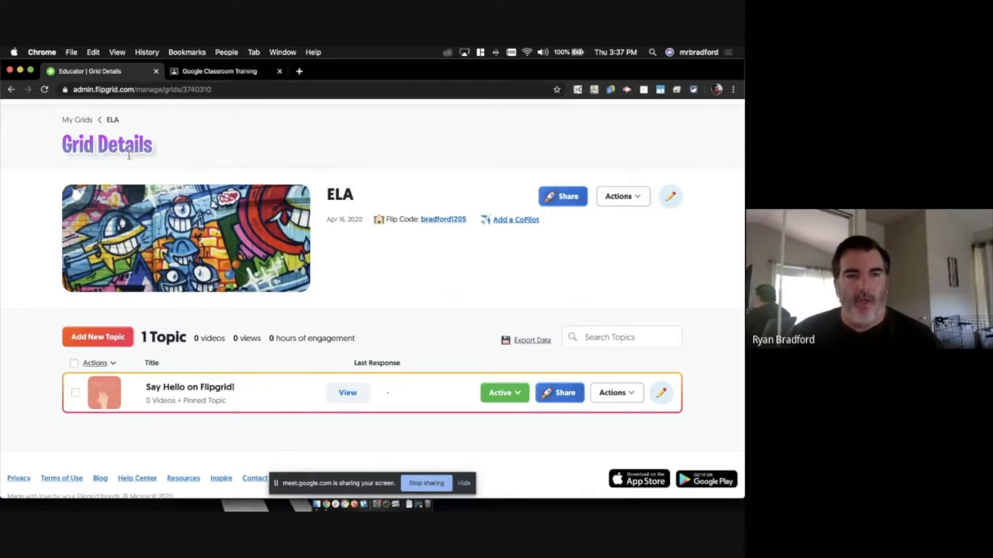
# - Add a new topic titled Test with a recording time of 1 minute 30 seconds
pyautogui.click(126, 337)
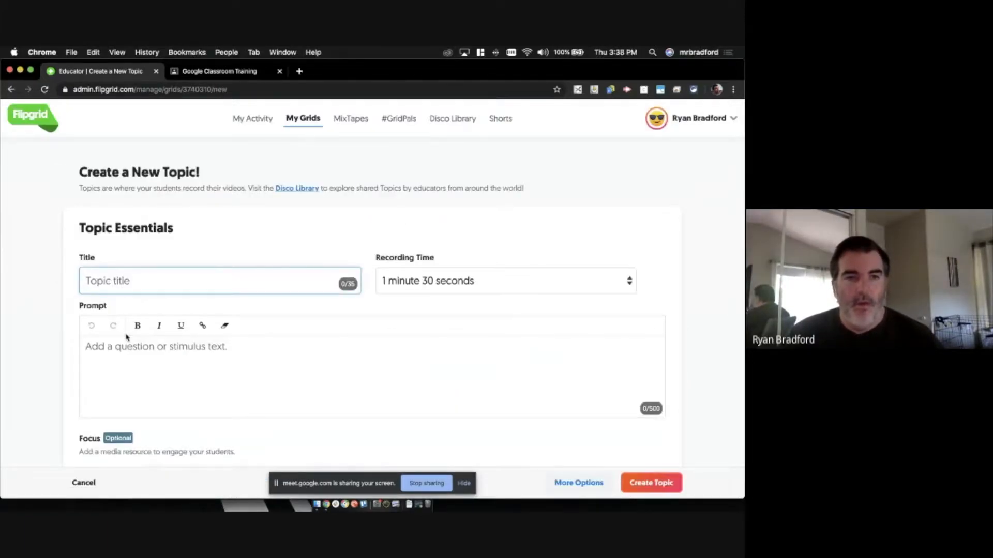
pyautogui.write('Test')
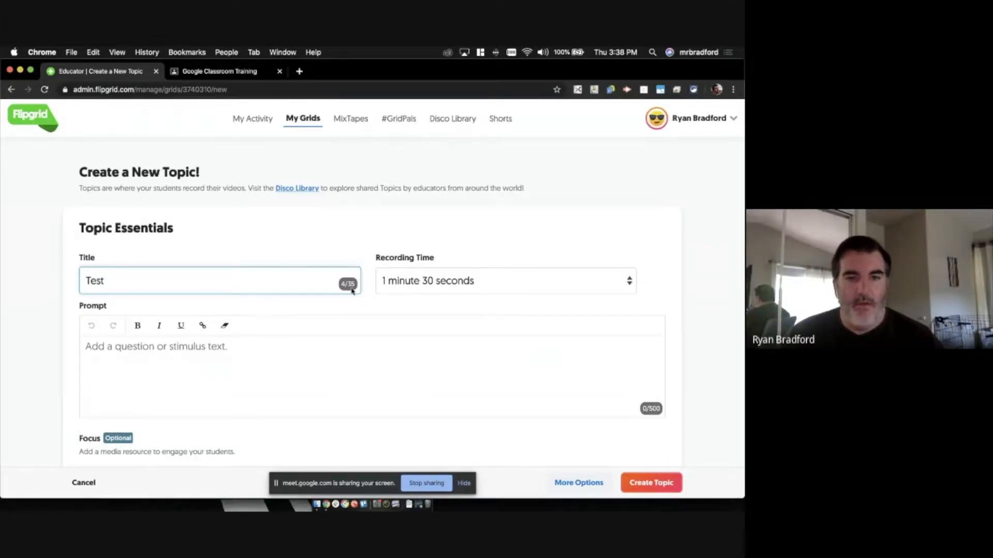
pyautogui.scroll(-1, 362, 287)
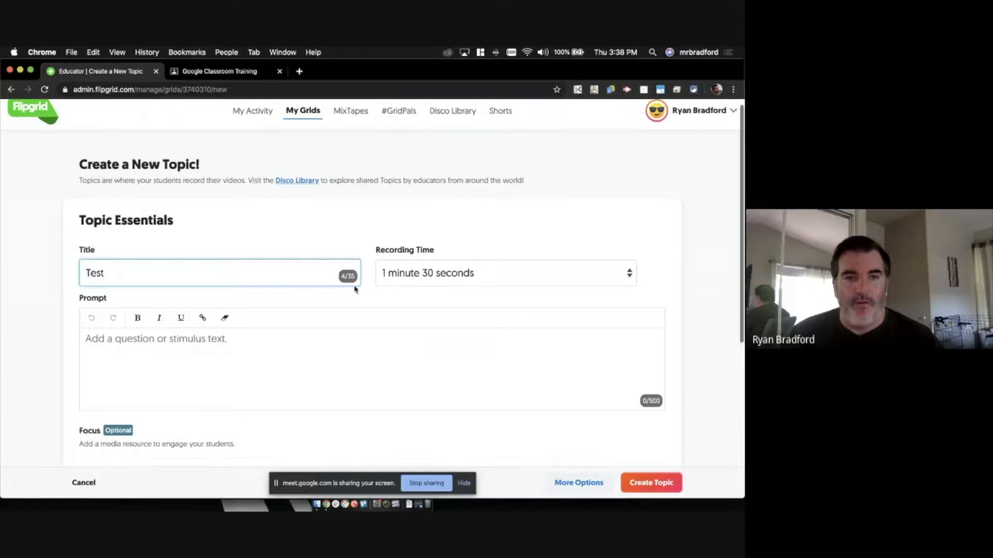
pyautogui.click(479, 274)
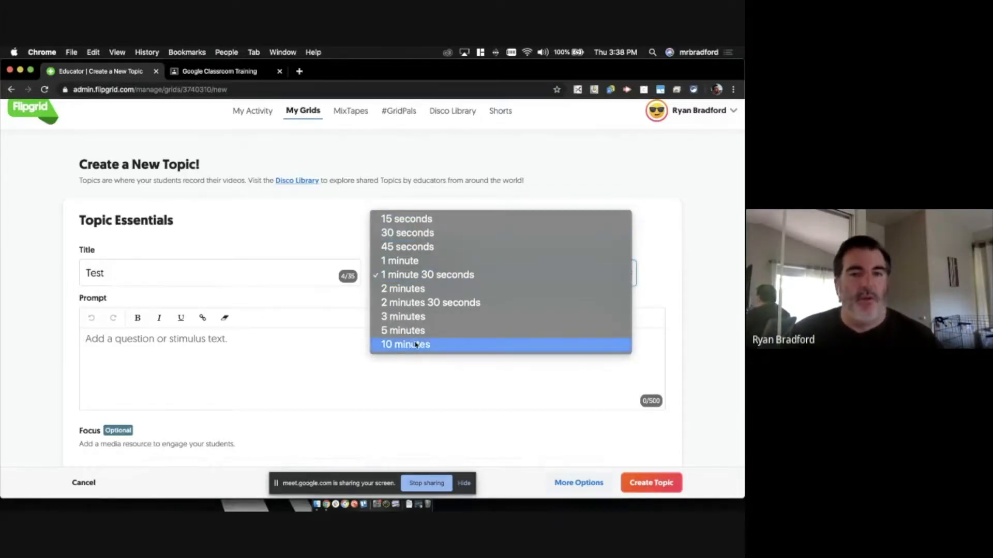
pyautogui.click(421, 274)
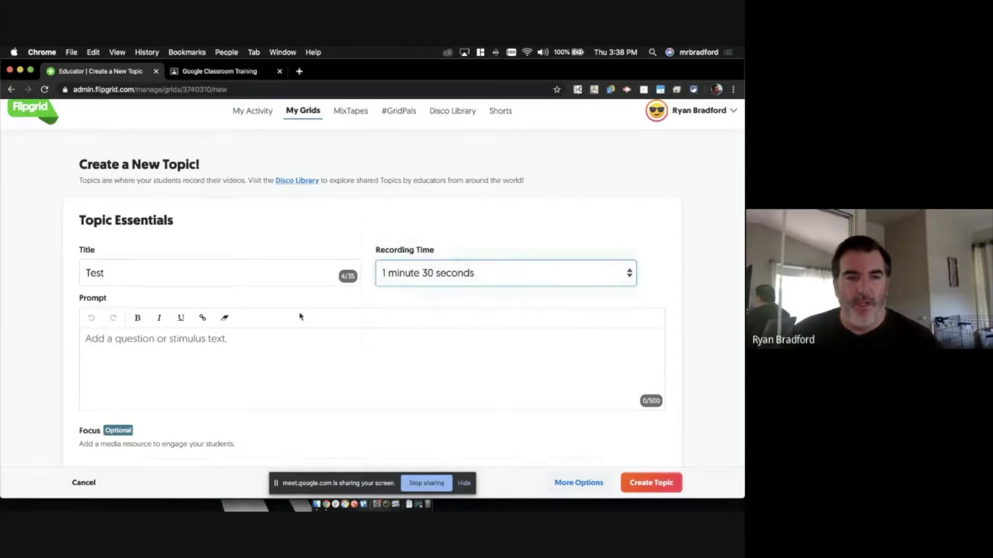
# - Enter 'My prompt.' as the Test topic's prompt
pyautogui.scroll(-1, 201, 345)
pyautogui.click(201, 344)
pyautogui.scroll(-2, 176, 348)
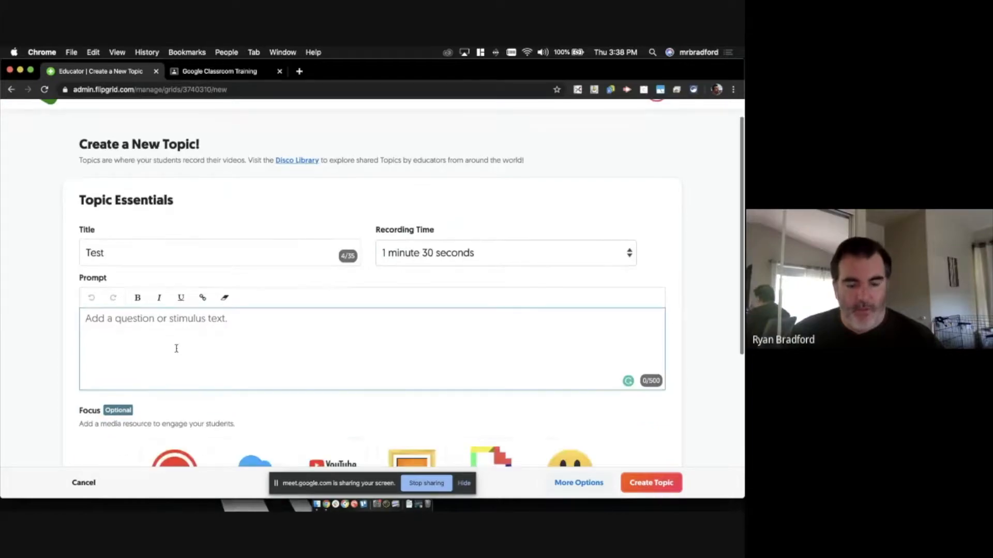
pyautogui.scroll(-3, 176, 348)
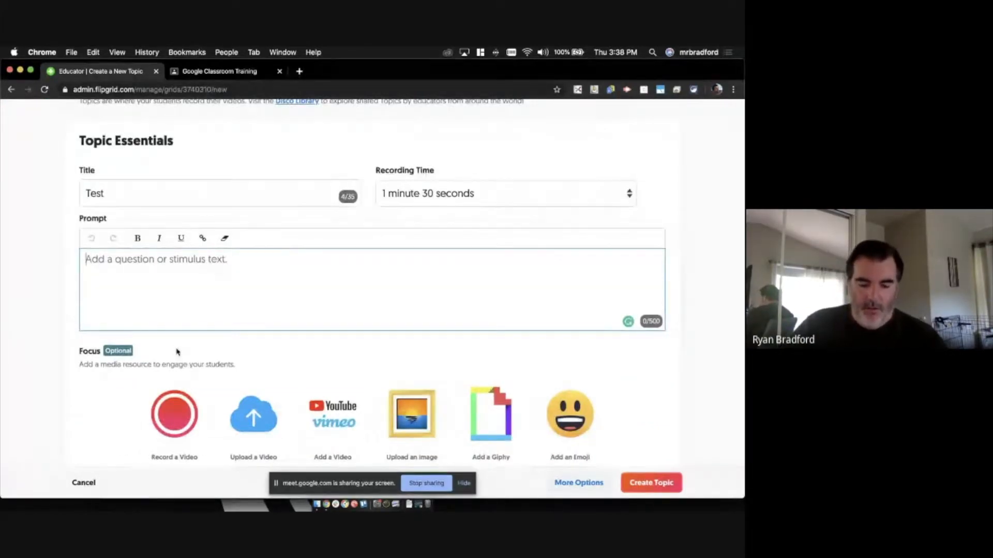
pyautogui.write('My prompt')
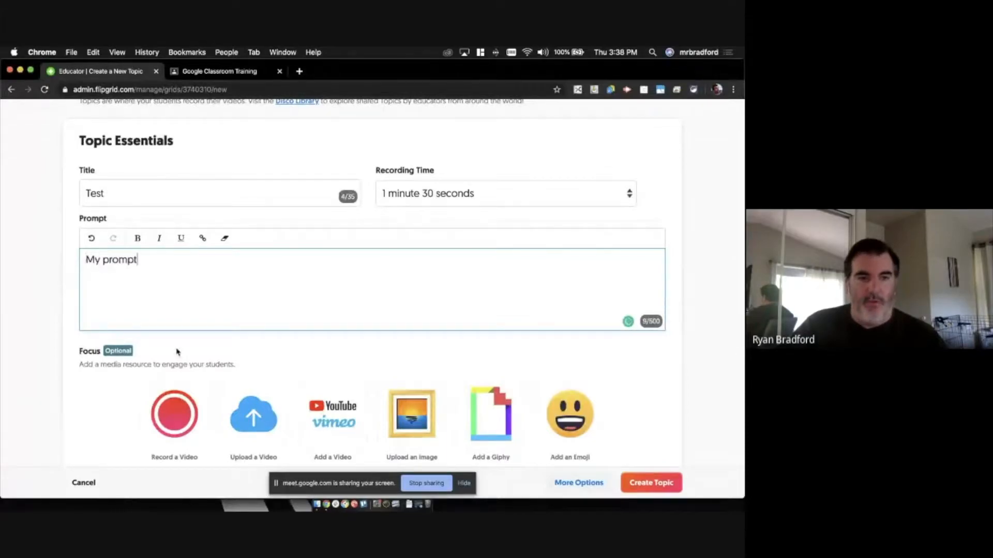
pyautogui.write('.')
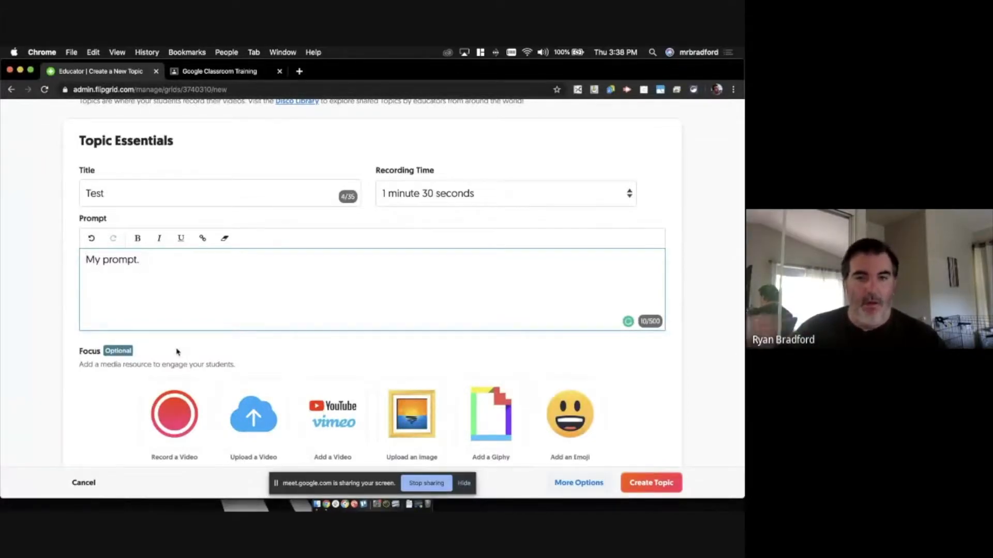
pyautogui.scroll(-3, 268, 388)
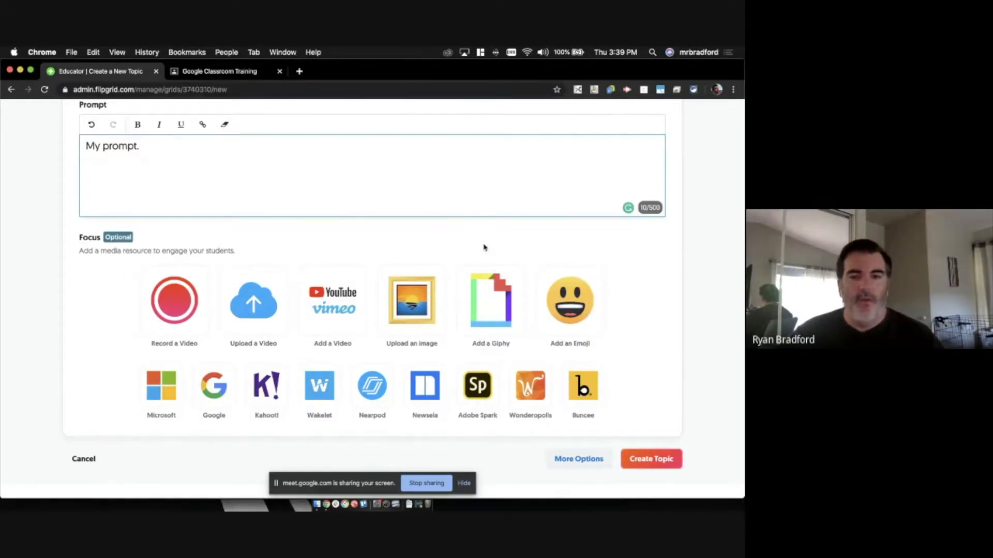
pyautogui.scroll(-2, 485, 247)
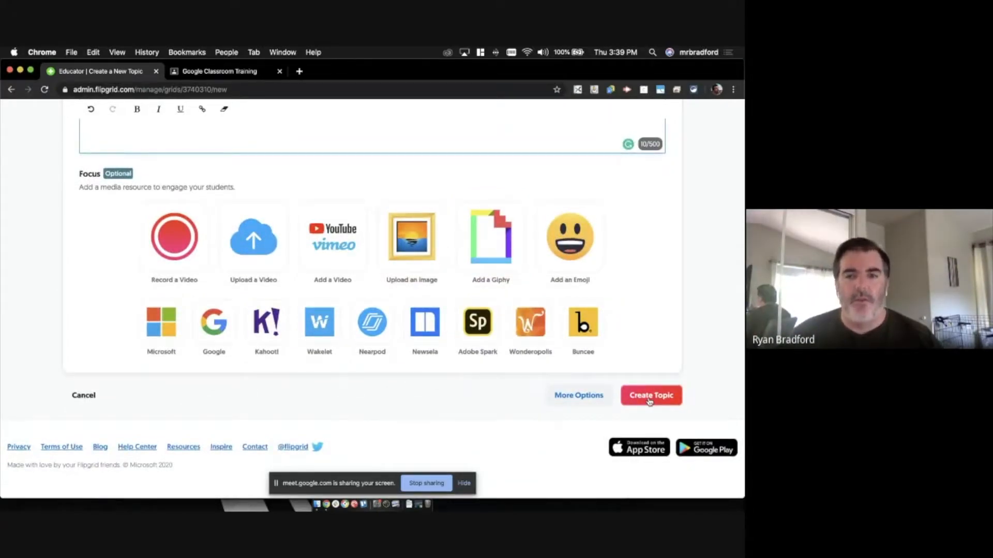
# - Reveal More Options to show Topic Tip, Attachments and Status settings
pyautogui.click(581, 397)
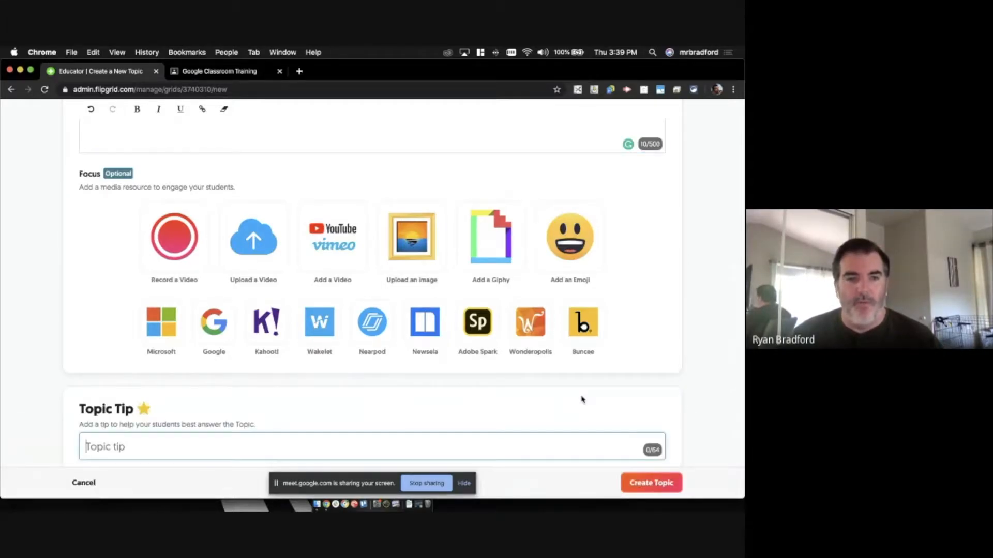
pyautogui.scroll(-5, 581, 400)
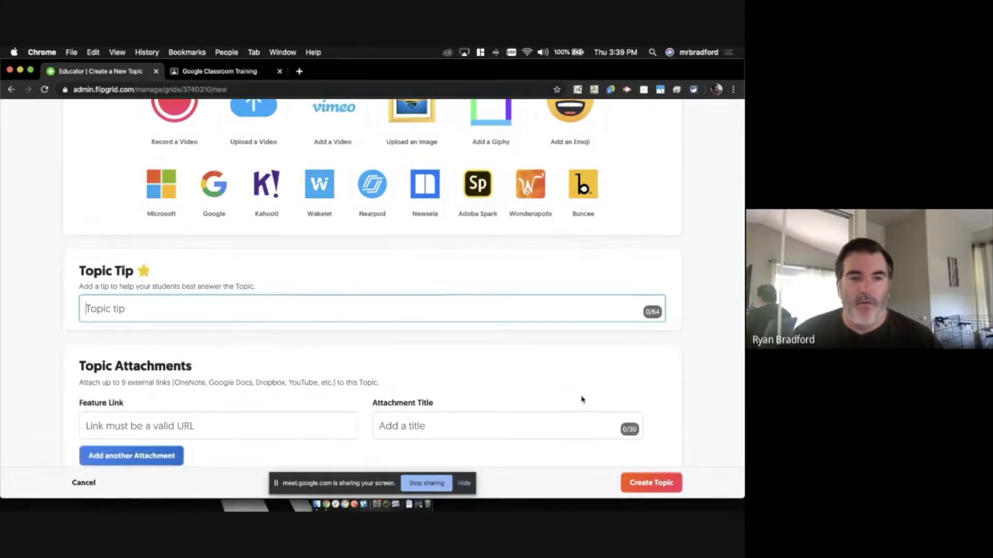
pyautogui.scroll(-1, 582, 400)
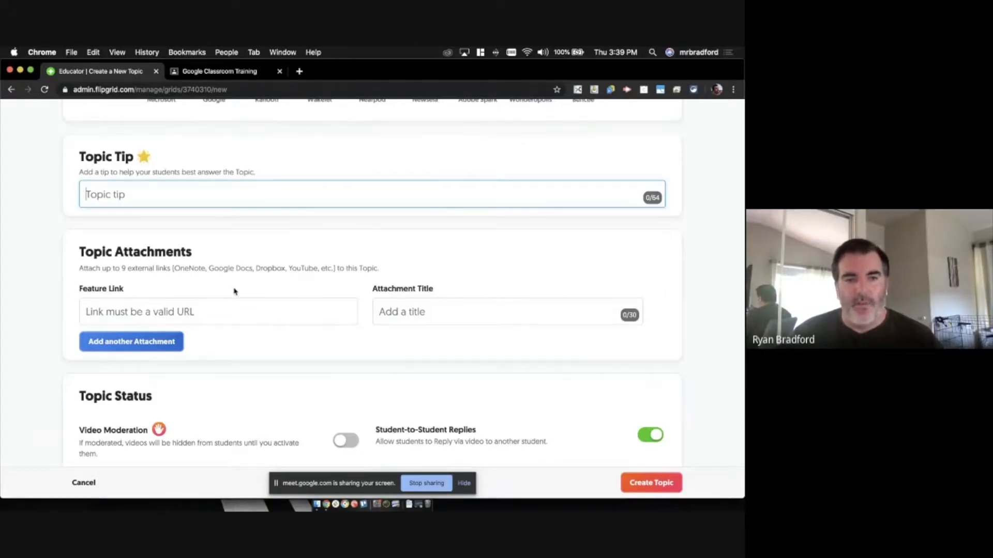
pyautogui.scroll(-3, 281, 312)
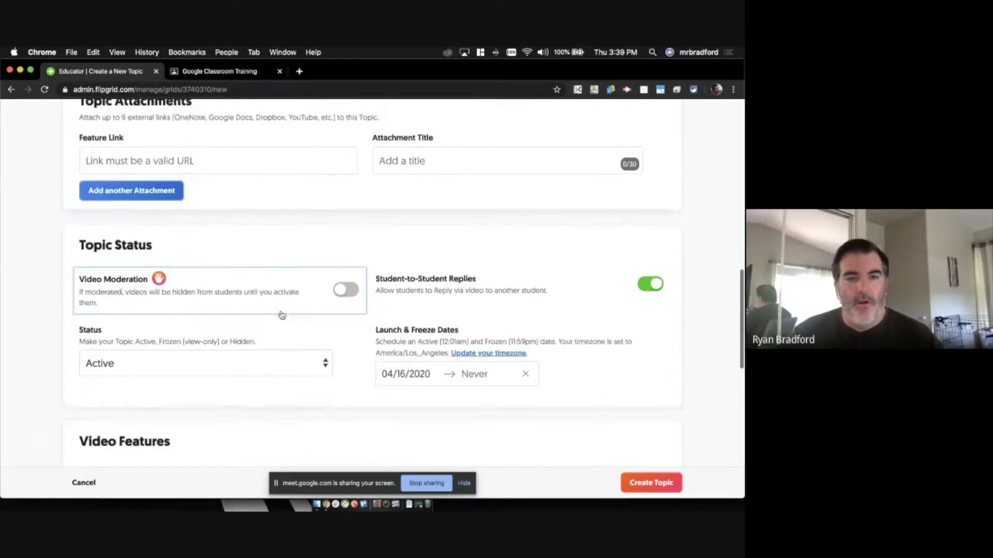
pyautogui.scroll(-2, 281, 315)
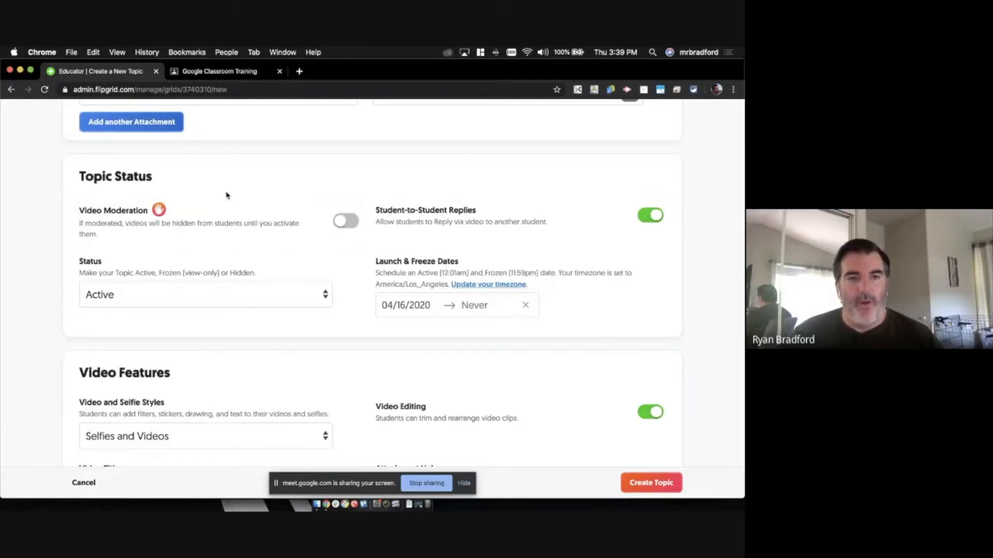
# - Switch Video Moderation on for the Test topic, leaving Student-to-Student Replies enabled
pyautogui.click(346, 223)
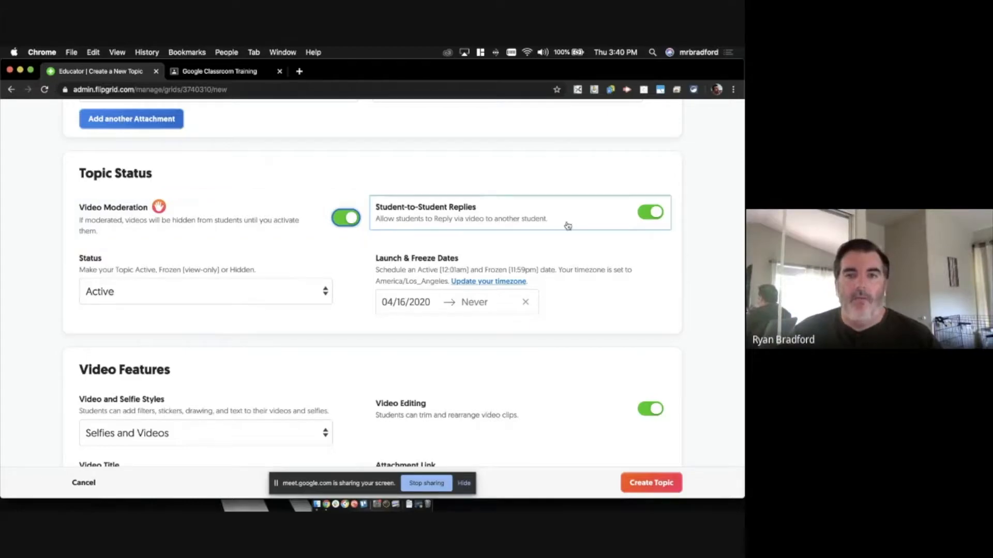
pyautogui.click(649, 213)
pyautogui.click(647, 213)
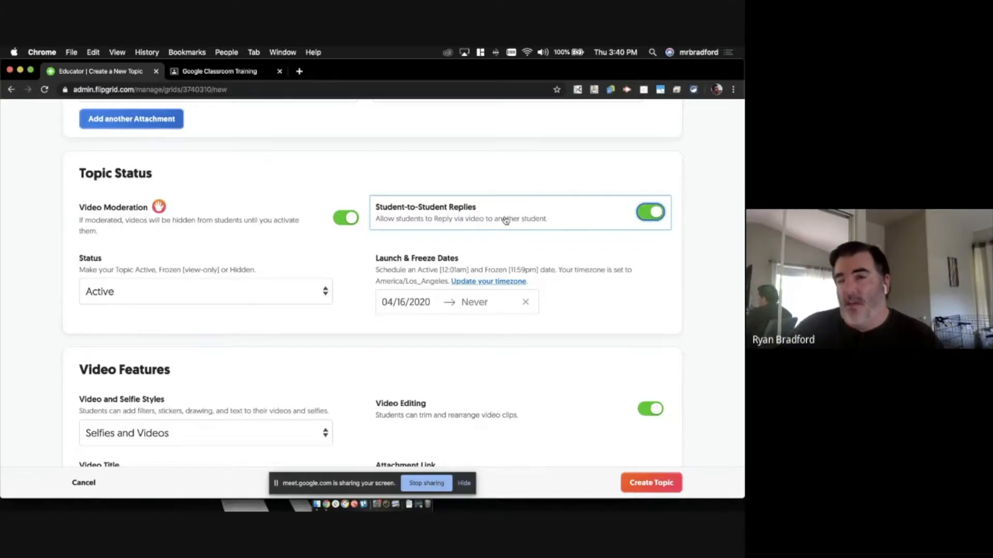
pyautogui.click(643, 215)
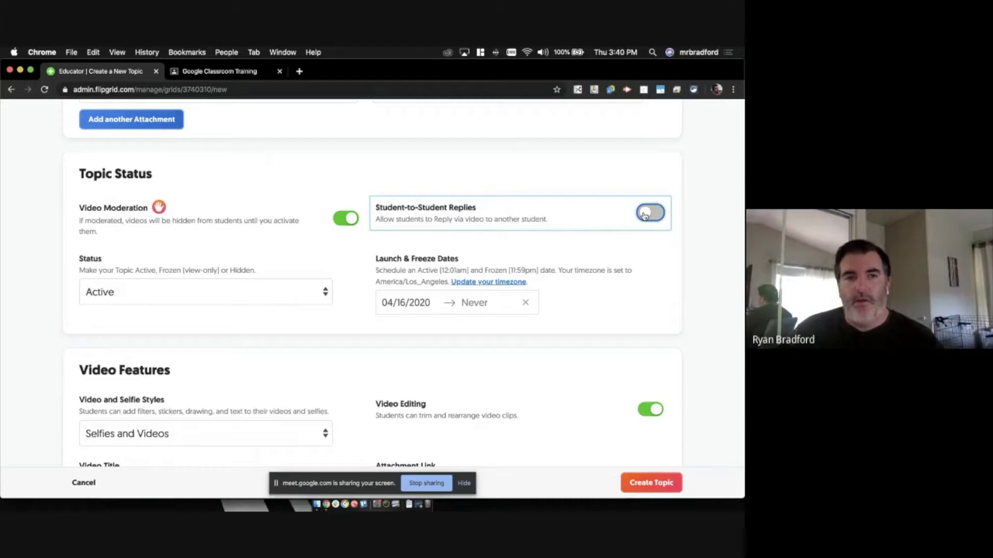
pyautogui.click(645, 215)
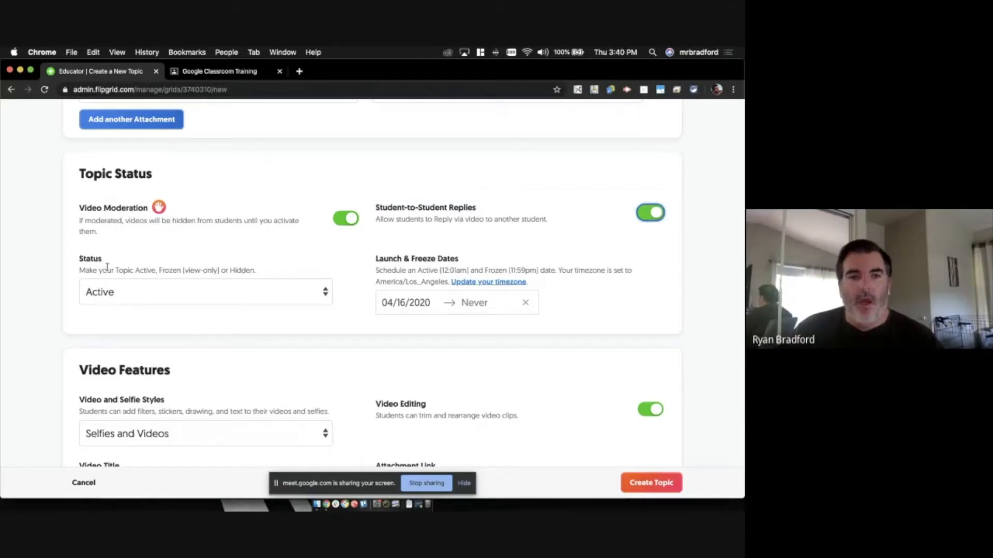
pyautogui.click(131, 288)
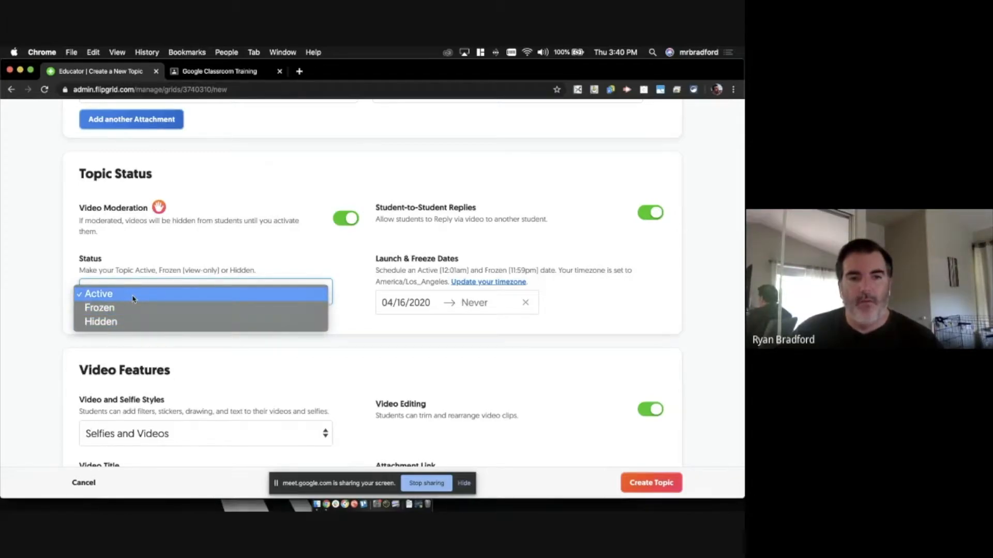
pyautogui.click(133, 299)
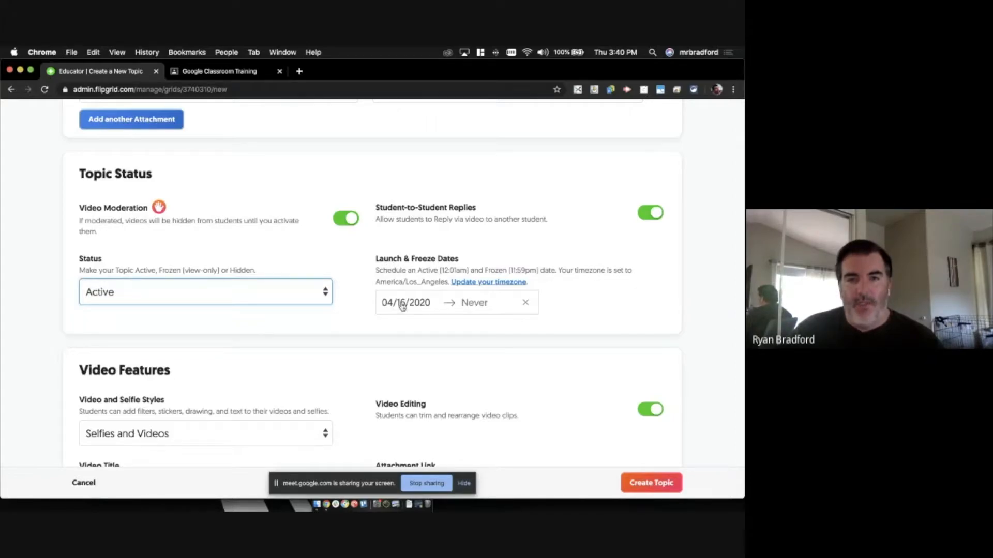
pyautogui.click(465, 305)
pyautogui.click(477, 438)
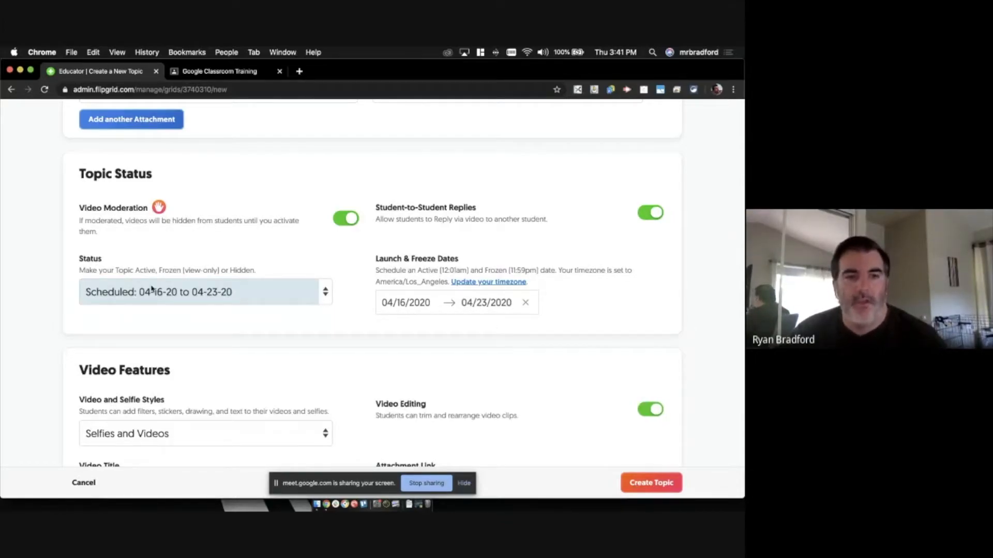
pyautogui.moveTo(147, 294)
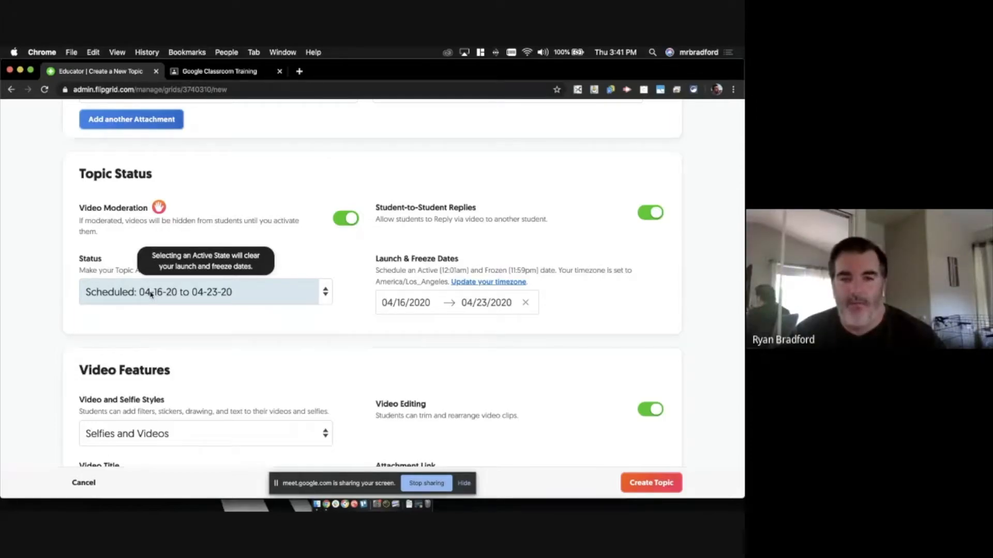
pyautogui.click(527, 304)
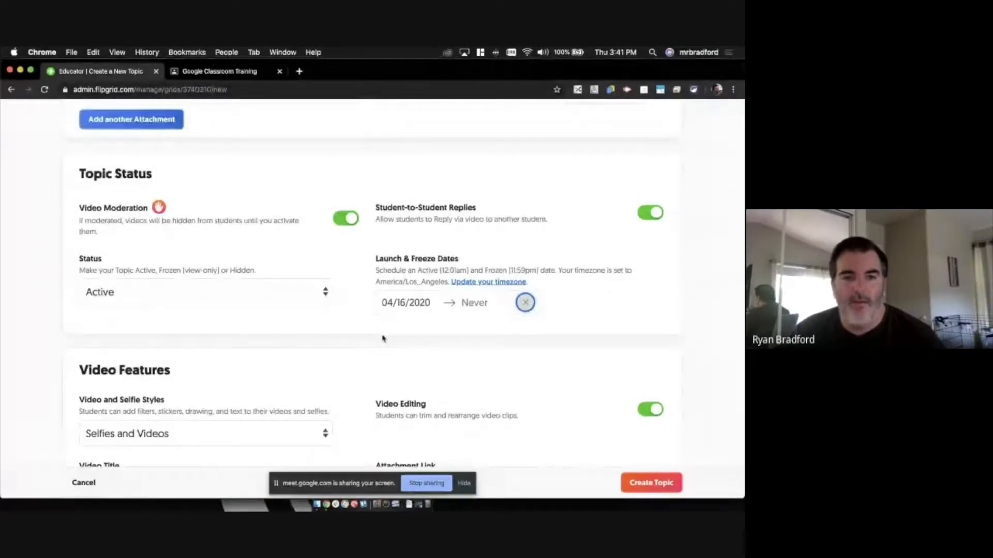
pyautogui.scroll(-5, 383, 339)
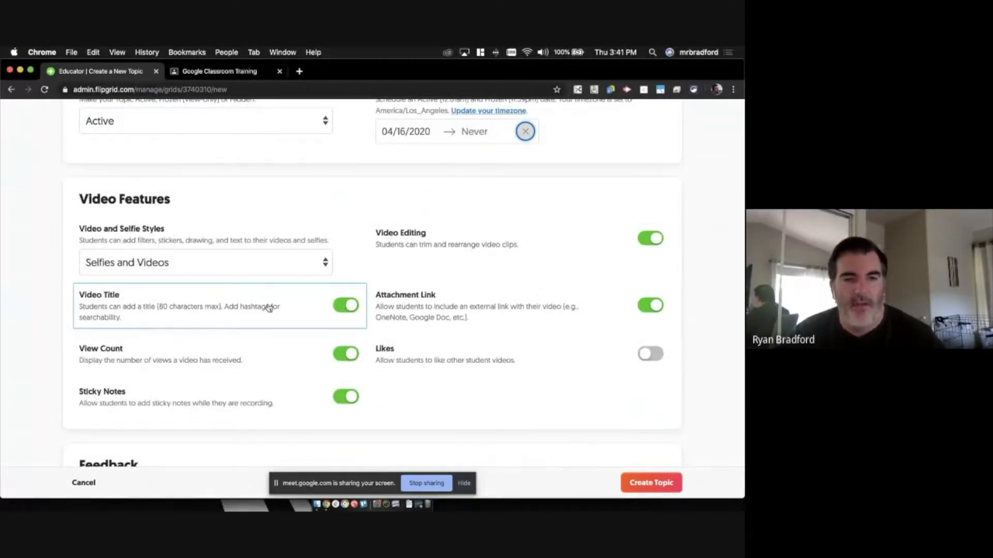
pyautogui.scroll(-2, 269, 308)
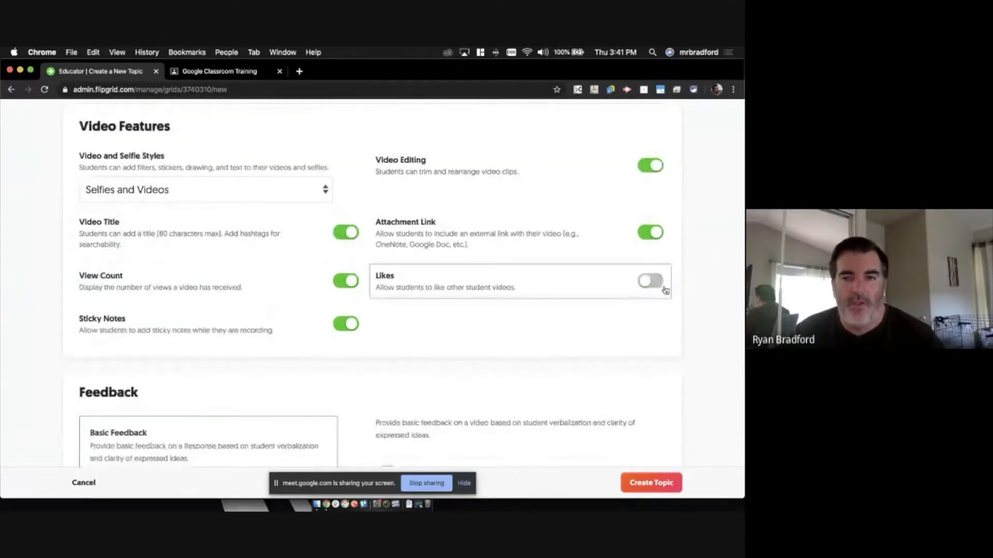
pyautogui.click(655, 282)
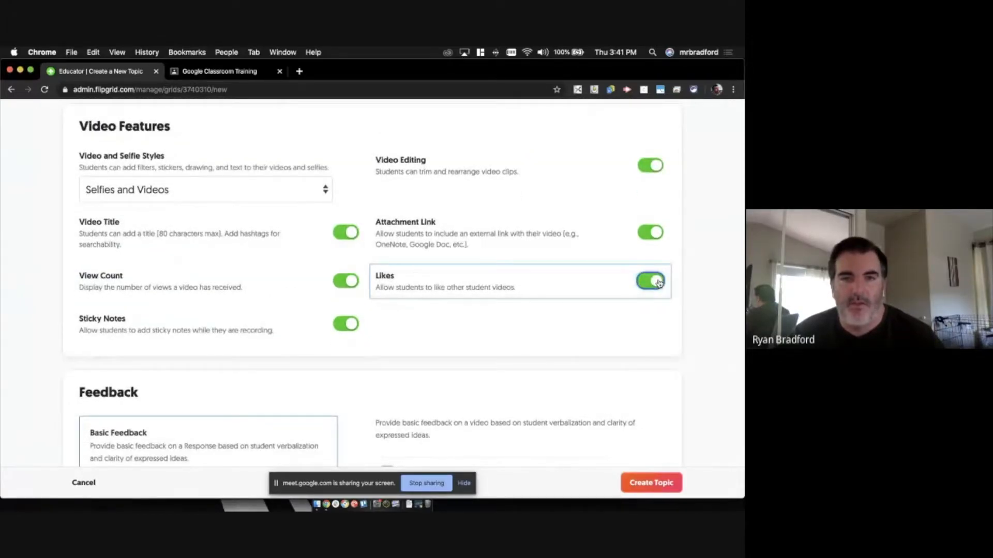
pyautogui.scroll(-1, 657, 282)
pyautogui.click(642, 284)
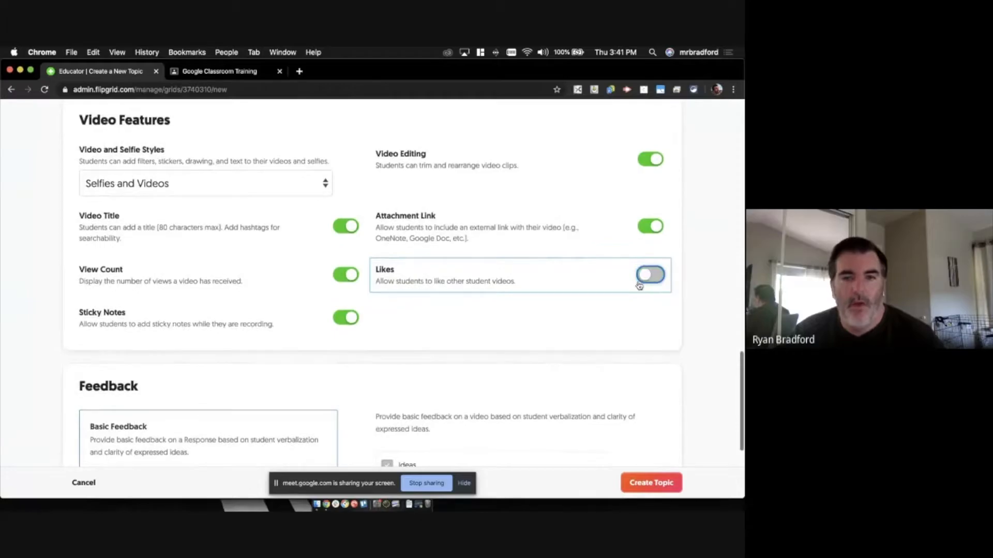
pyautogui.scroll(-5, 476, 351)
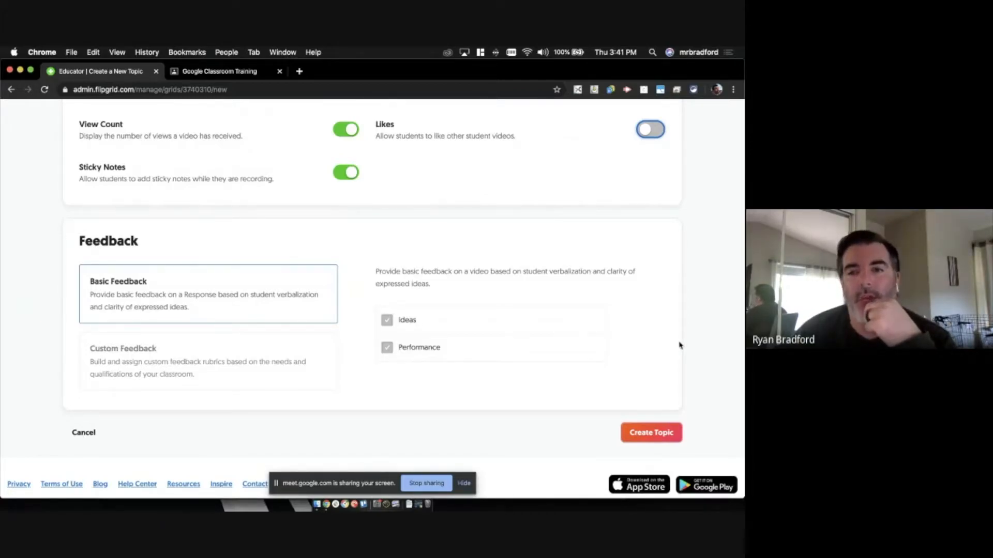
# - Review the completed Test topic form and create the topic
pyautogui.click(696, 340)
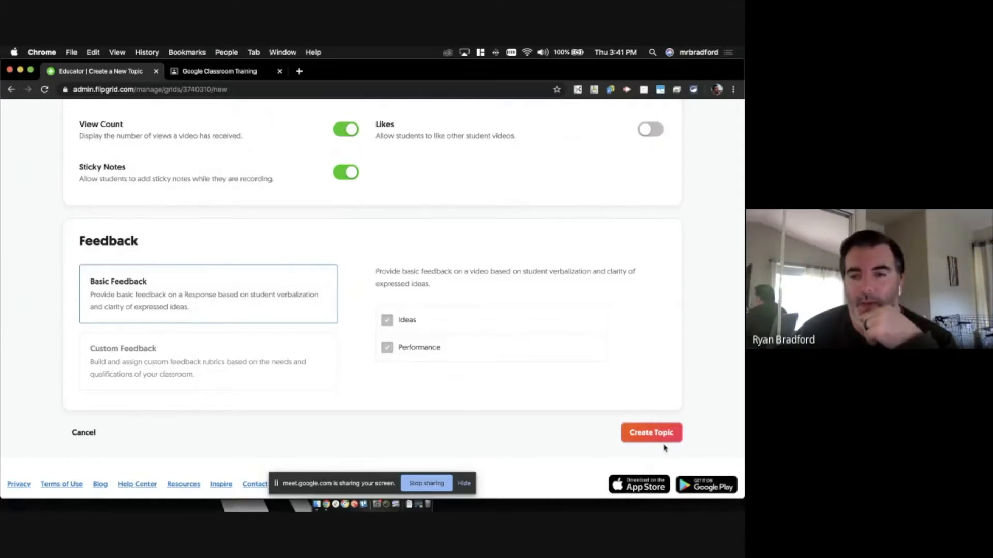
pyautogui.scroll(-2, 515, 290)
pyautogui.scroll(10, 516, 305)
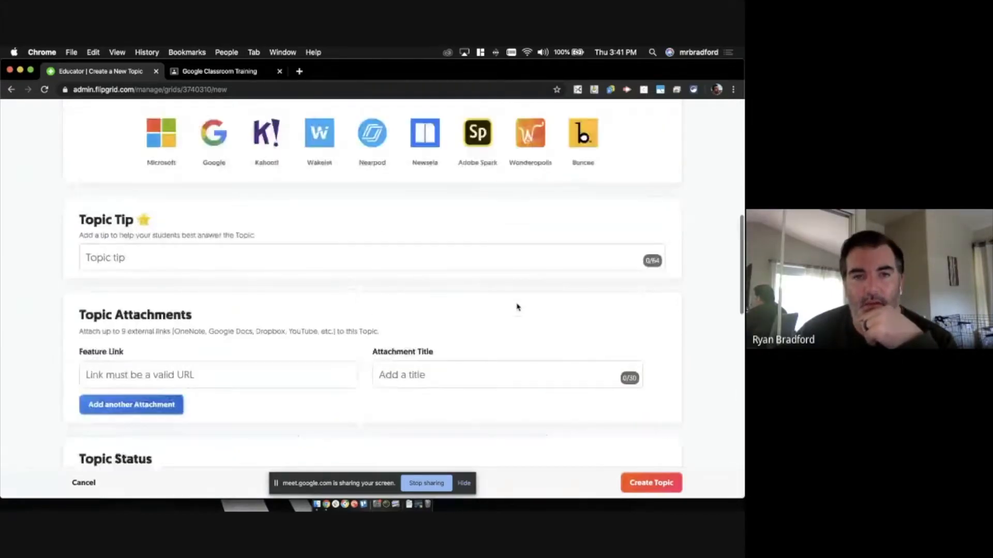
pyautogui.scroll(-10, 516, 306)
pyautogui.click(653, 393)
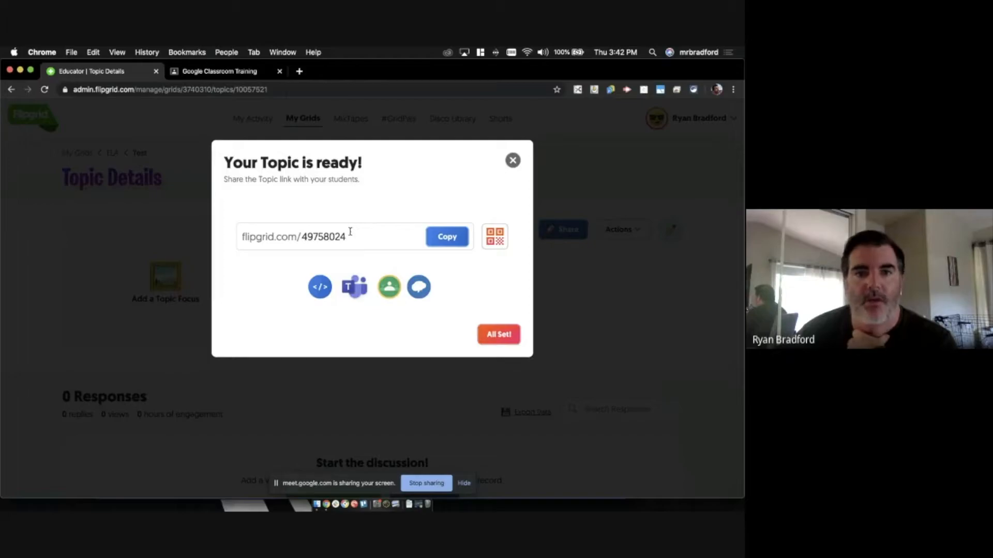
# - Copy the Test topic's link and embed code, then share it to Google Classroom
pyautogui.click(448, 237)
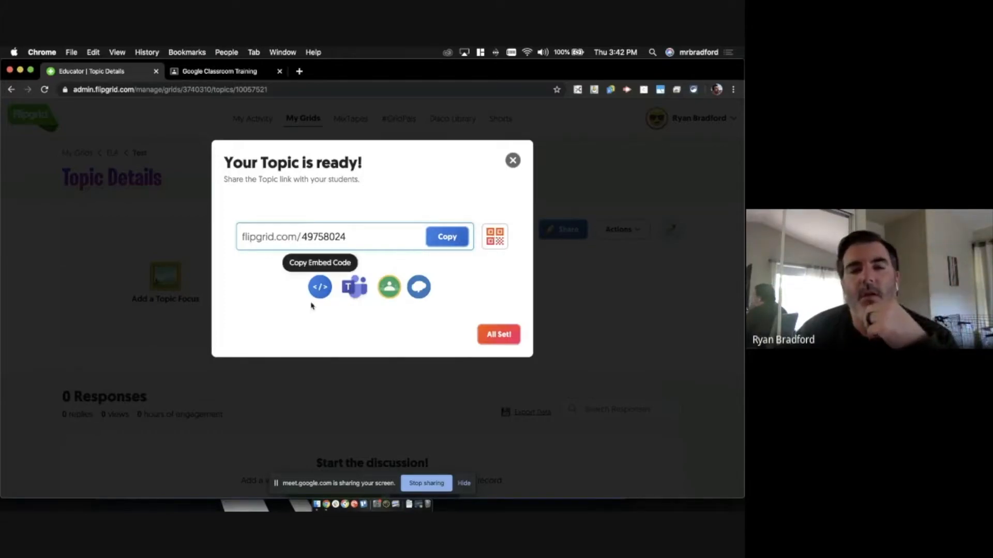
pyautogui.click(319, 290)
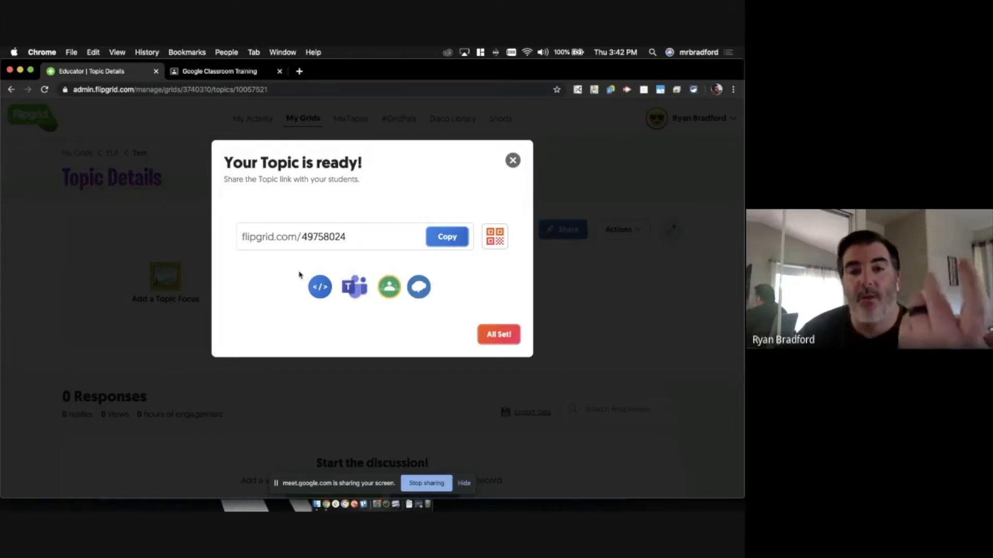
pyautogui.click(389, 287)
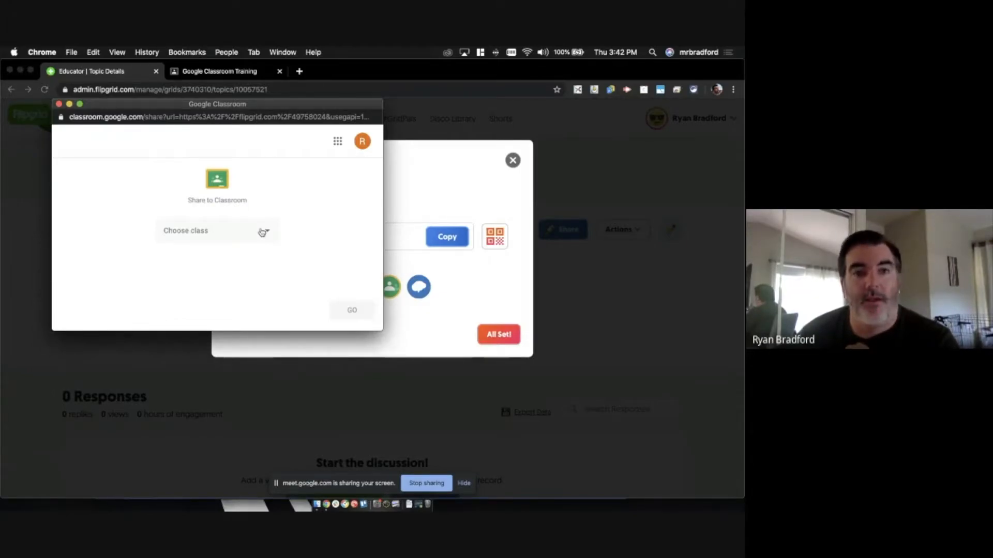
# - Choose the Google Classroom Training class and Make an announcement, then continue to the composer
pyautogui.click(262, 233)
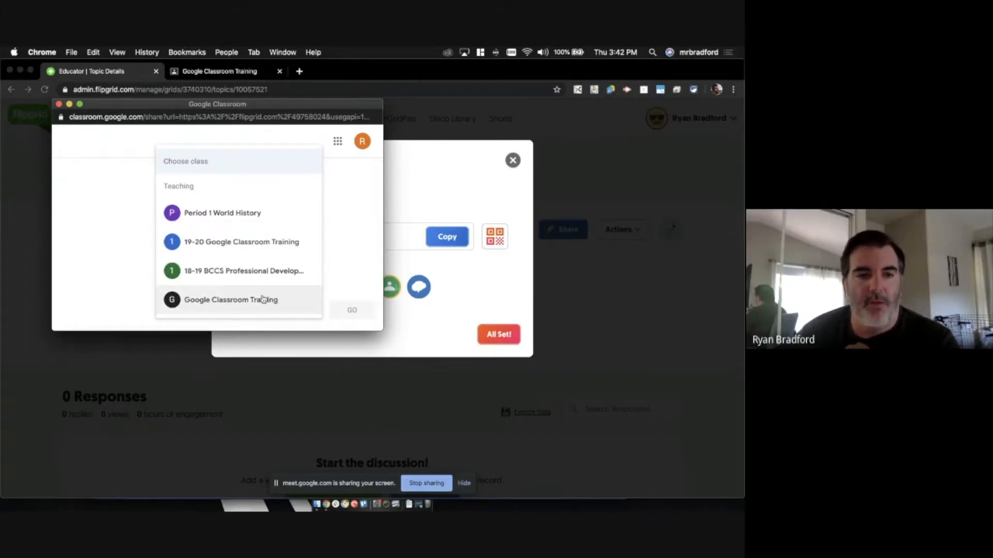
pyautogui.click(263, 300)
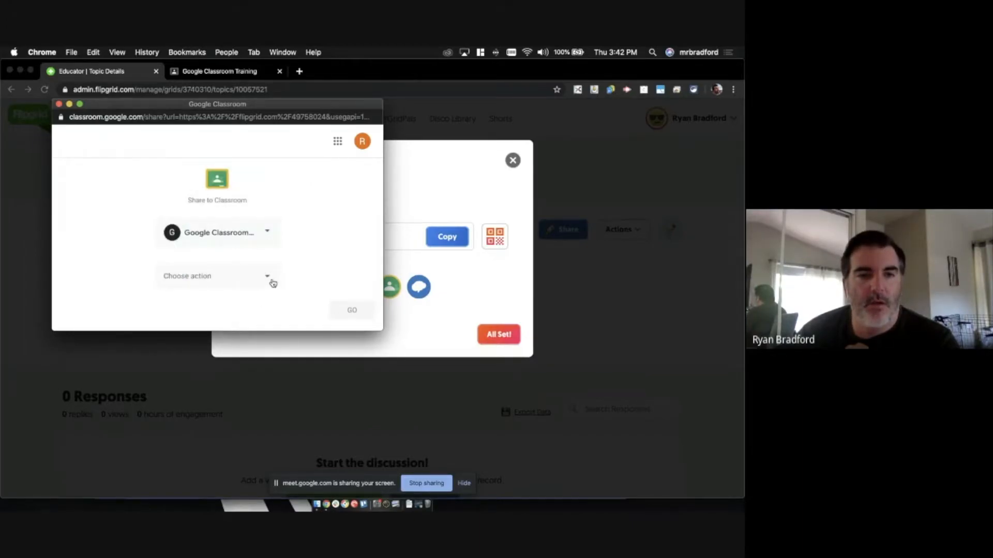
pyautogui.click(273, 283)
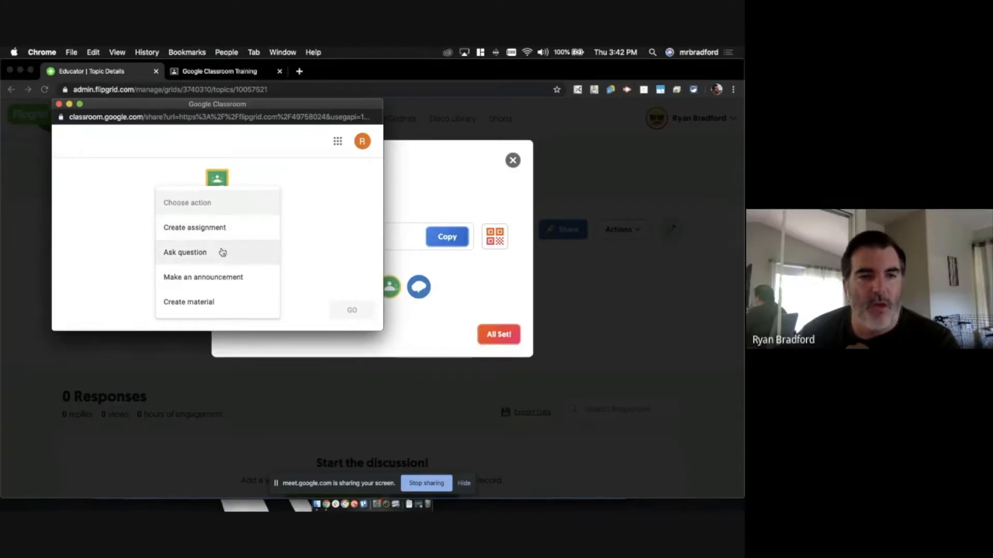
pyautogui.click(222, 278)
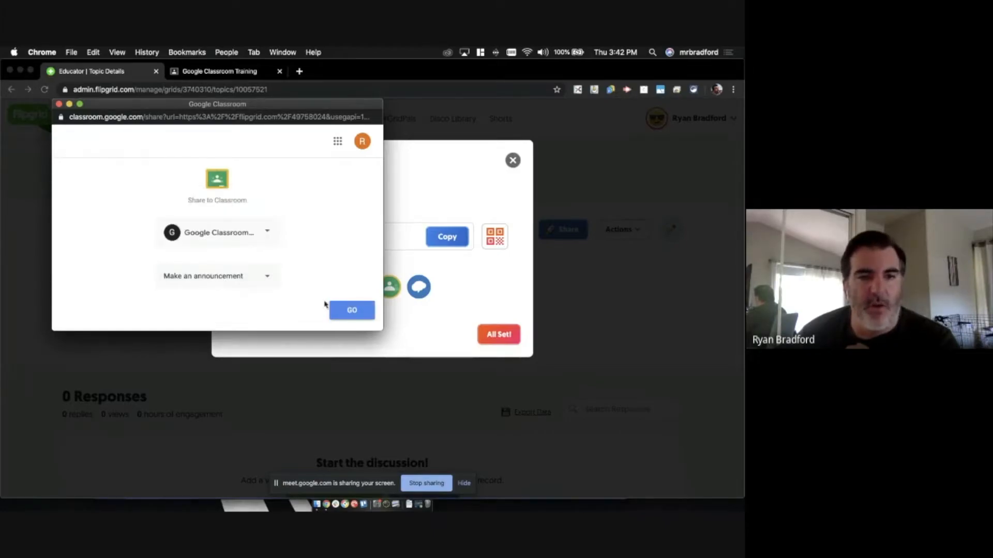
pyautogui.click(354, 312)
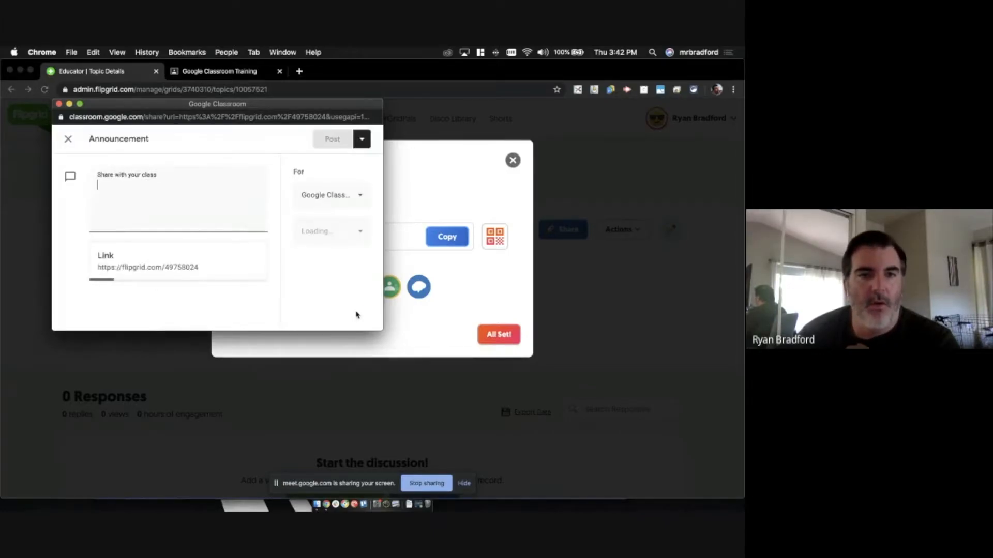
# - Enlarge the share window and keep Google Classroom Training as the only target class
pyautogui.moveTo(381, 329); pyautogui.dragTo(583, 410)
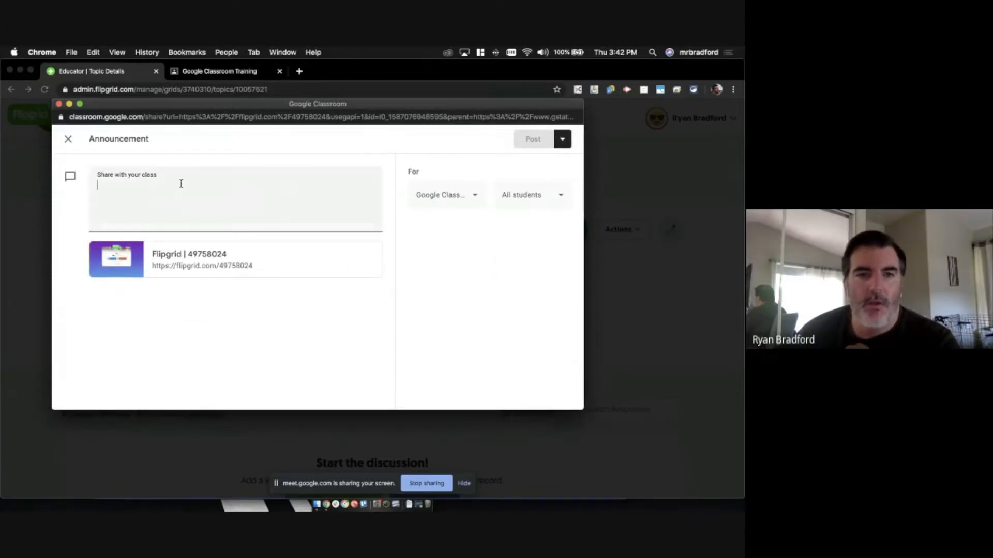
pyautogui.click(169, 191)
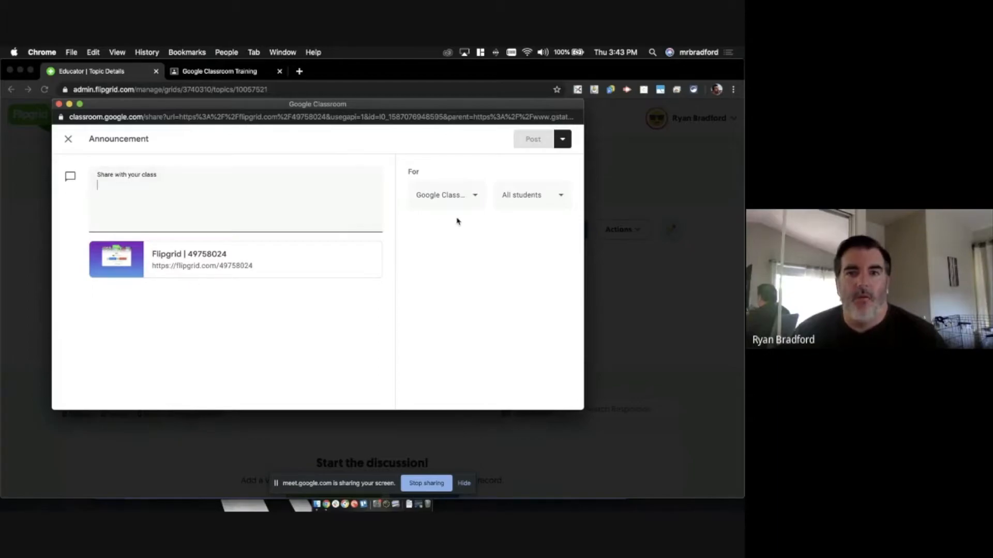
pyautogui.click(473, 195)
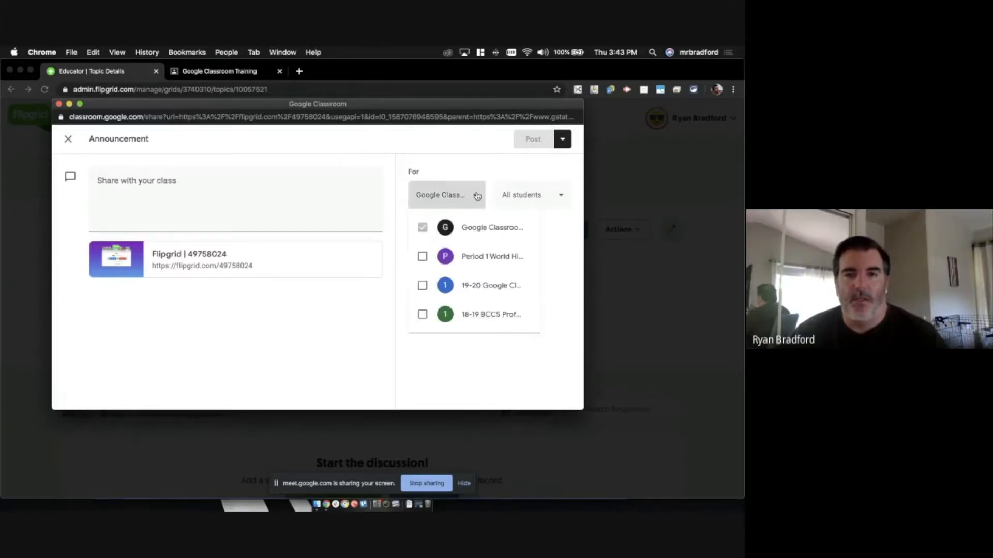
pyautogui.click(423, 285)
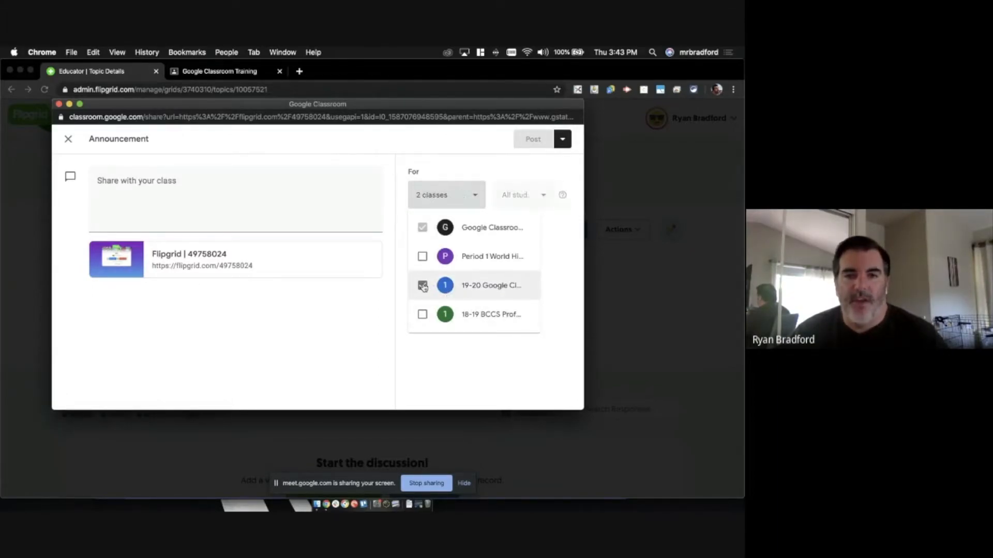
pyautogui.click(476, 158)
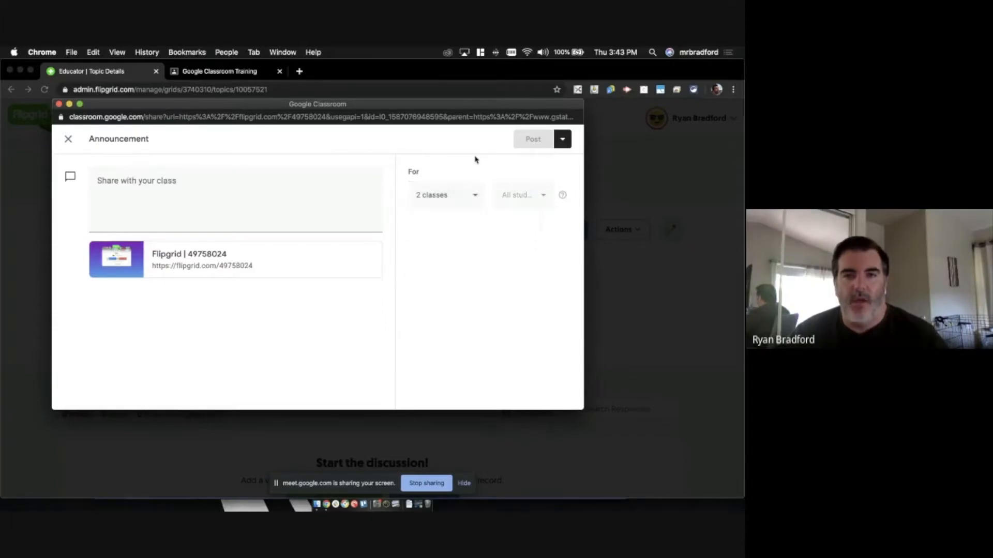
pyautogui.click(474, 203)
pyautogui.click(422, 286)
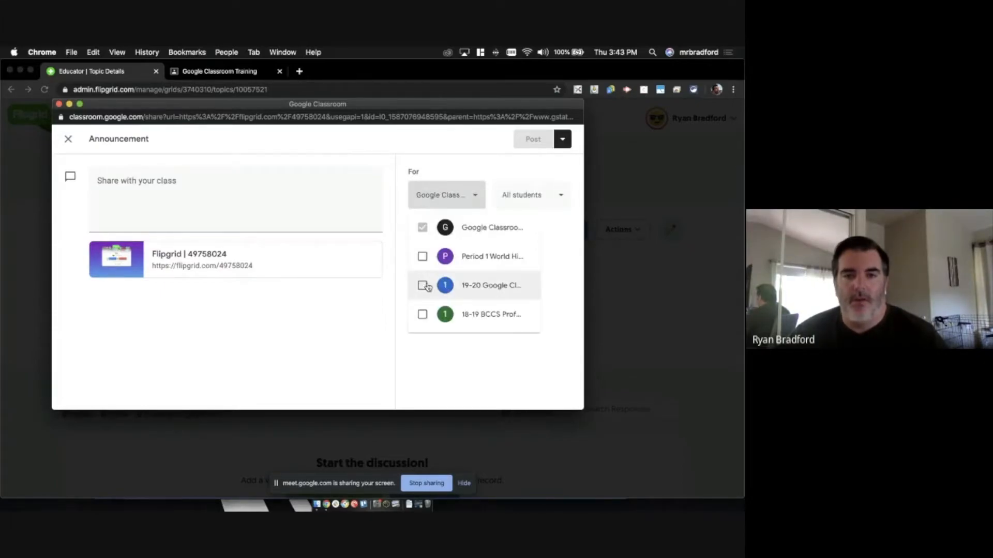
# - Review the student list and keep the announcement addressed to All students
pyautogui.click(453, 153)
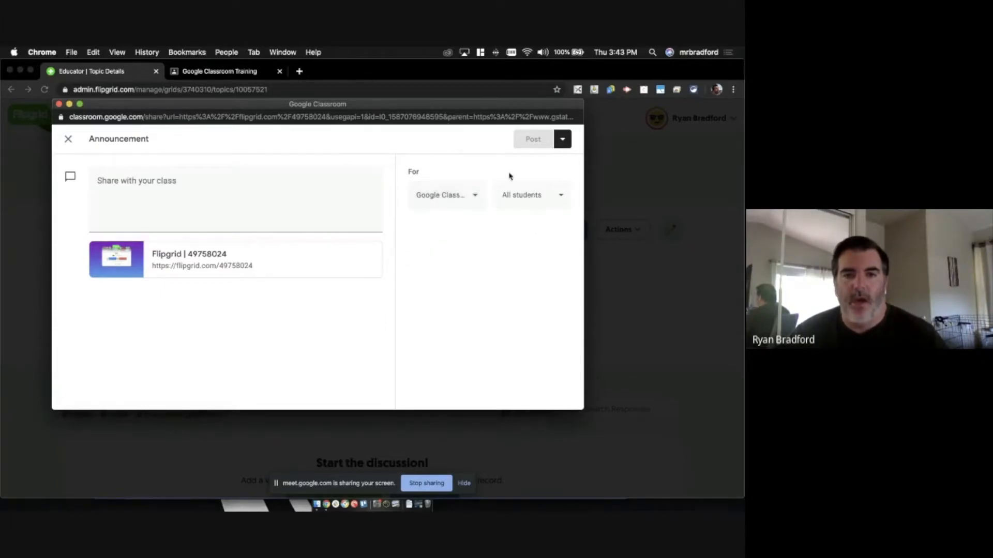
pyautogui.click(529, 199)
pyautogui.click(457, 257)
pyautogui.click(458, 285)
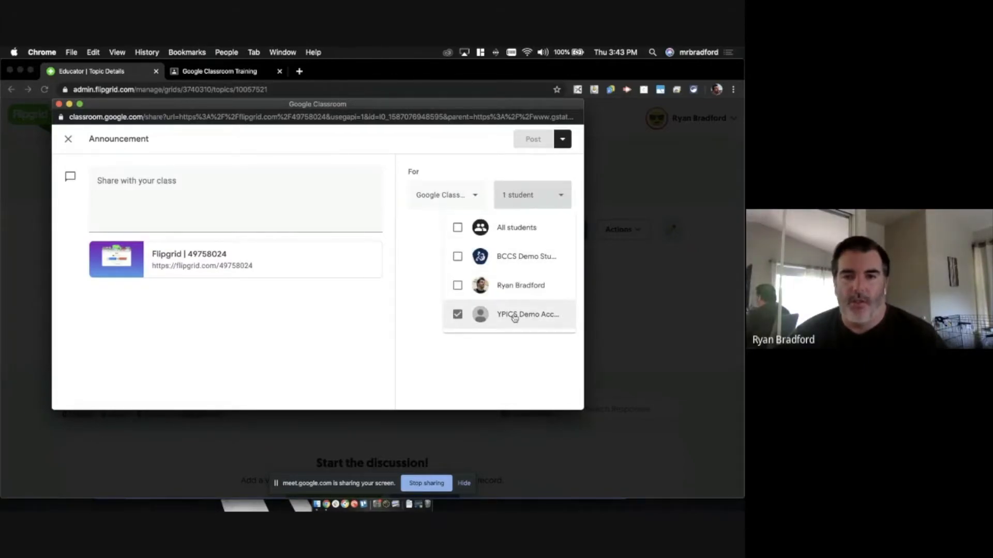
pyautogui.click(456, 227)
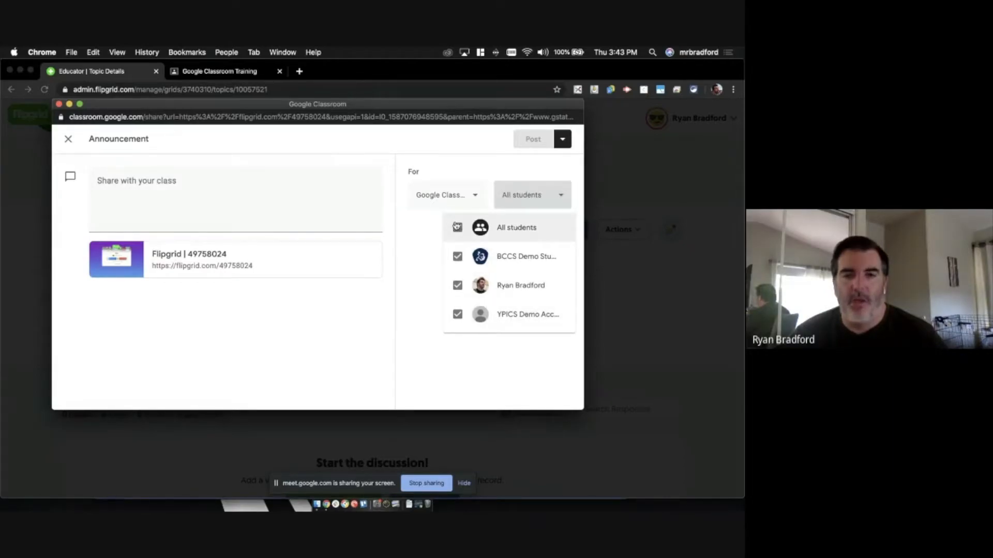
pyautogui.click(426, 243)
# - Write the message 'Check this out!' and post the announcement
pyautogui.click(195, 209)
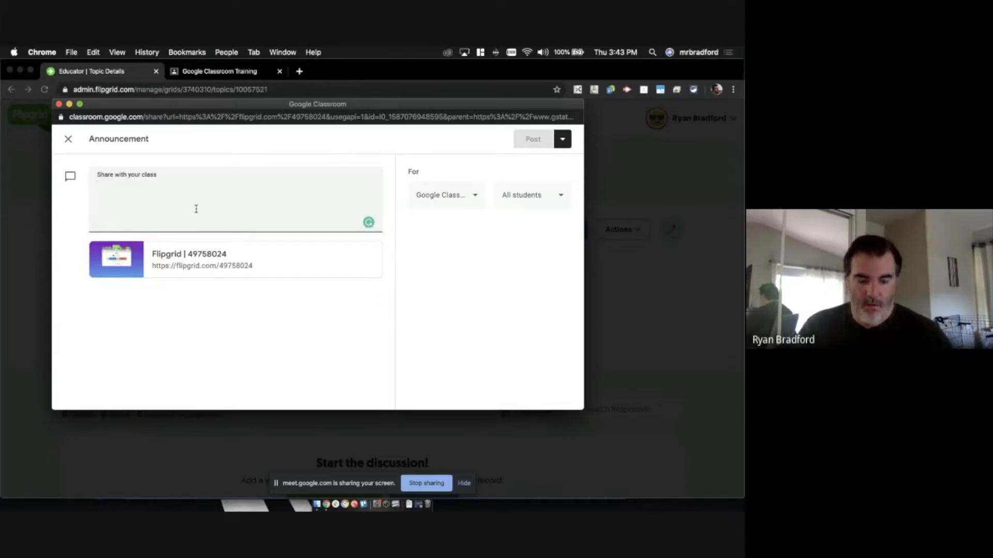
pyautogui.write('Check this out!')
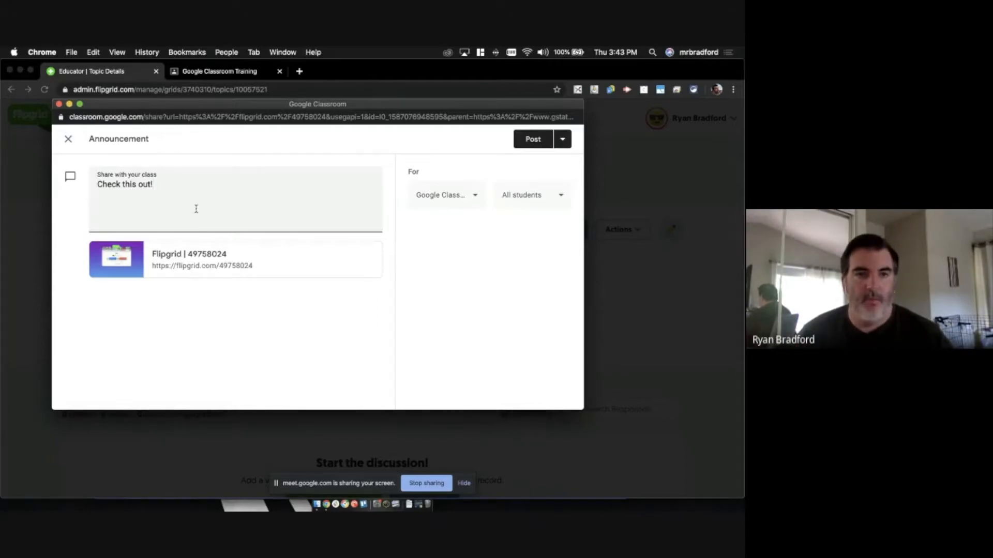
pyautogui.click(566, 140)
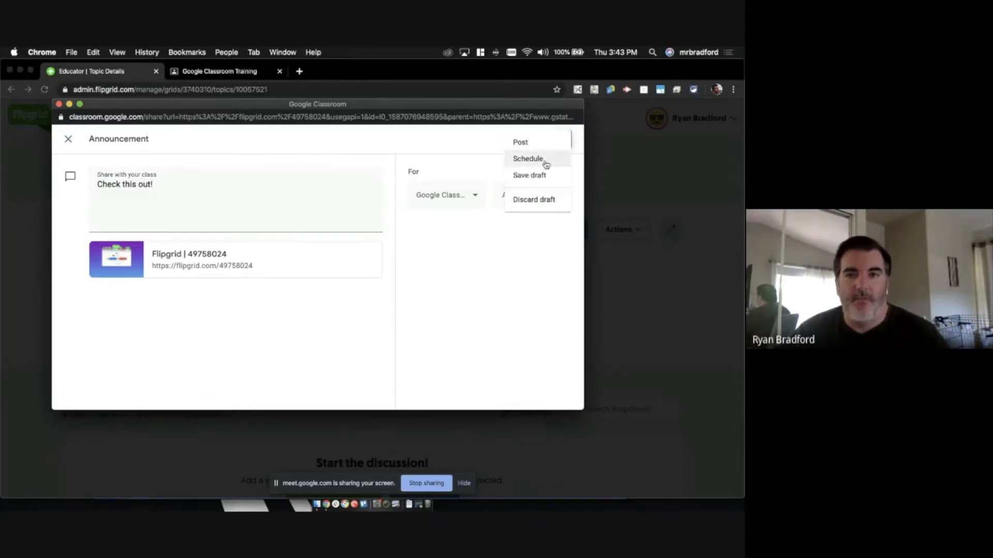
pyautogui.click(448, 158)
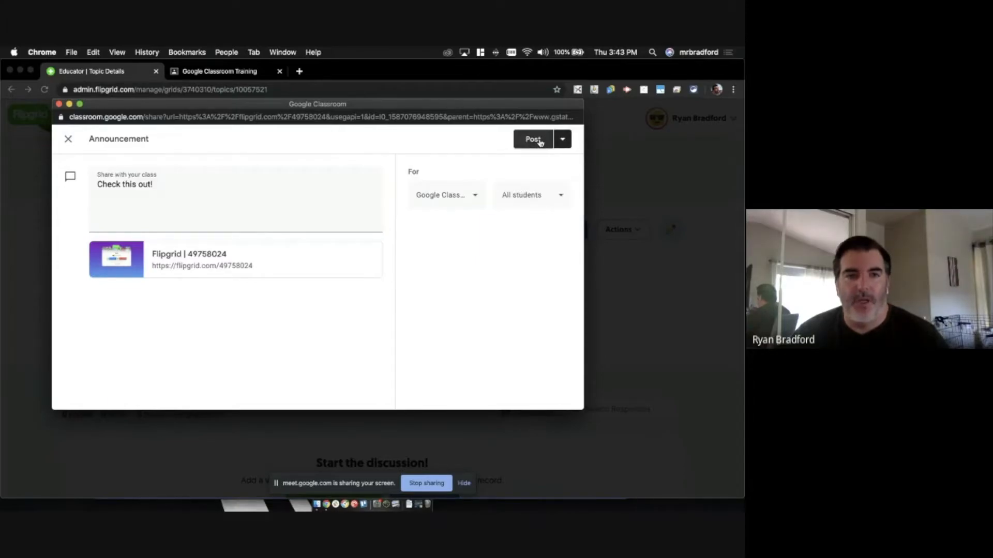
pyautogui.click(540, 142)
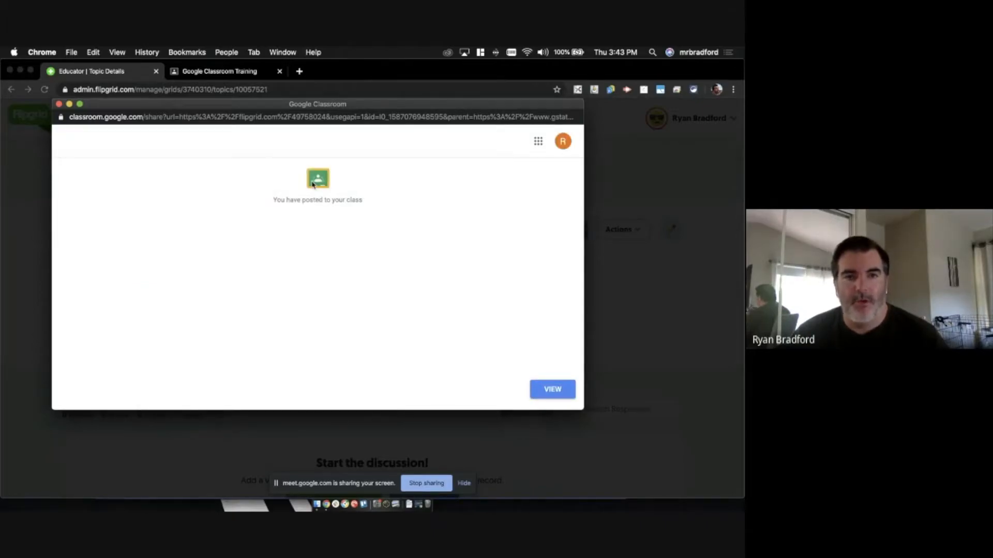
# - Close the share popup and reload the Google Classroom Training stream to see the announcement
pyautogui.click(59, 104)
pyautogui.click(220, 71)
pyautogui.press('super+r')
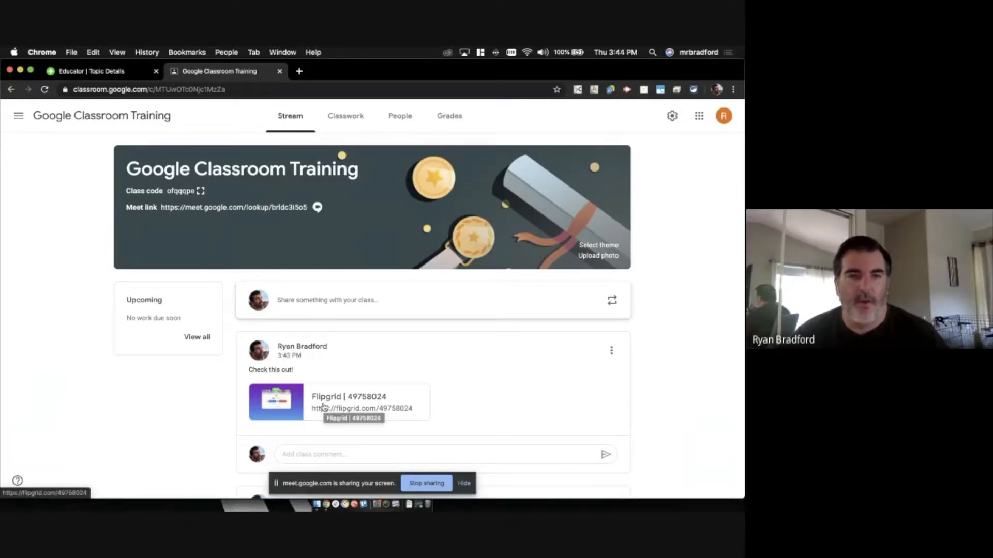
# - Bring the Flipgrid | Empower Every Voice browser window to the front
pyautogui.click(281, 52)
pyautogui.click(291, 50)
pyautogui.click(292, 51)
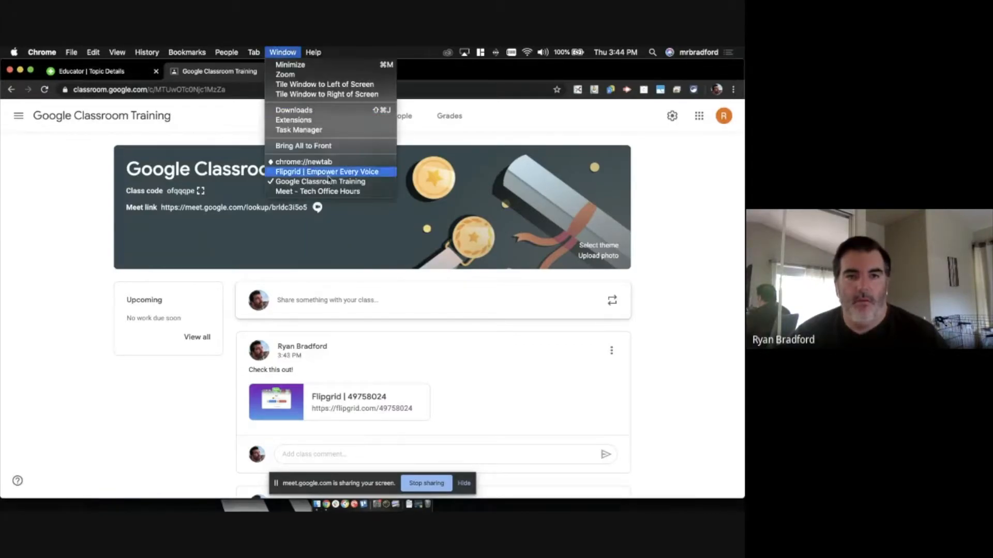
pyautogui.click(329, 173)
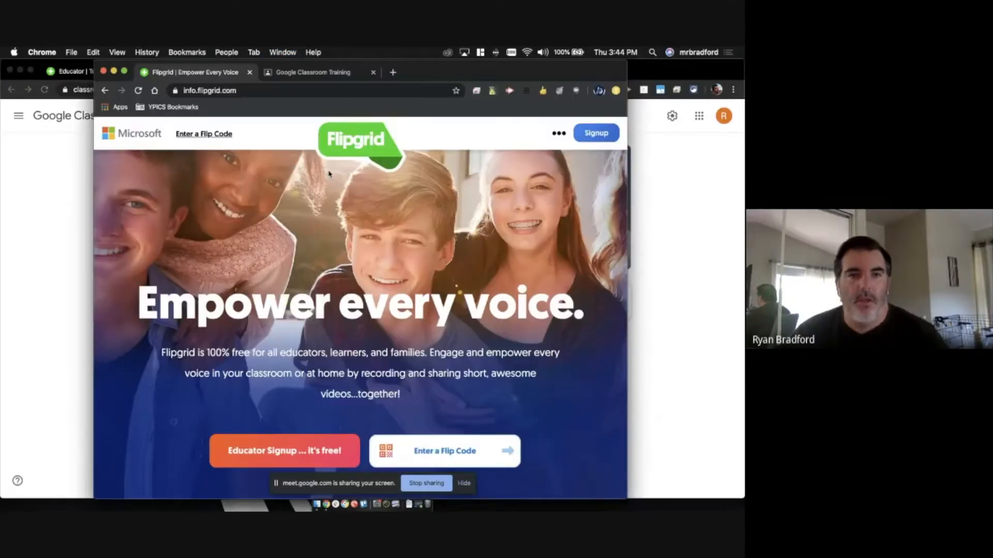
# - Open the Flipgrid link card from the Google Classroom Training stream, closing the leftover page
pyautogui.moveTo(331, 73); pyautogui.dragTo(225, 76)
pyautogui.press('super+r')
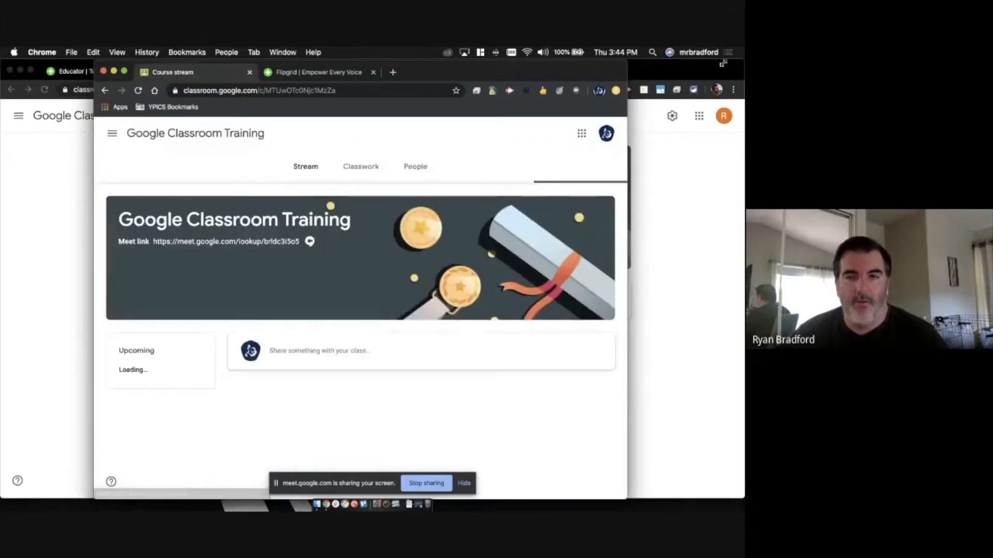
pyautogui.moveTo(722, 64); pyautogui.dragTo(739, 61)
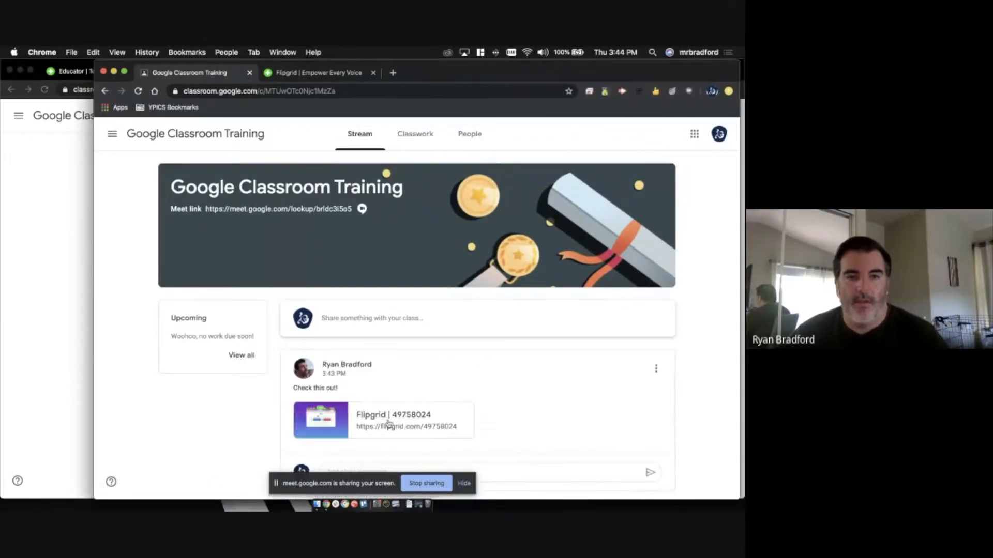
pyautogui.click(389, 423)
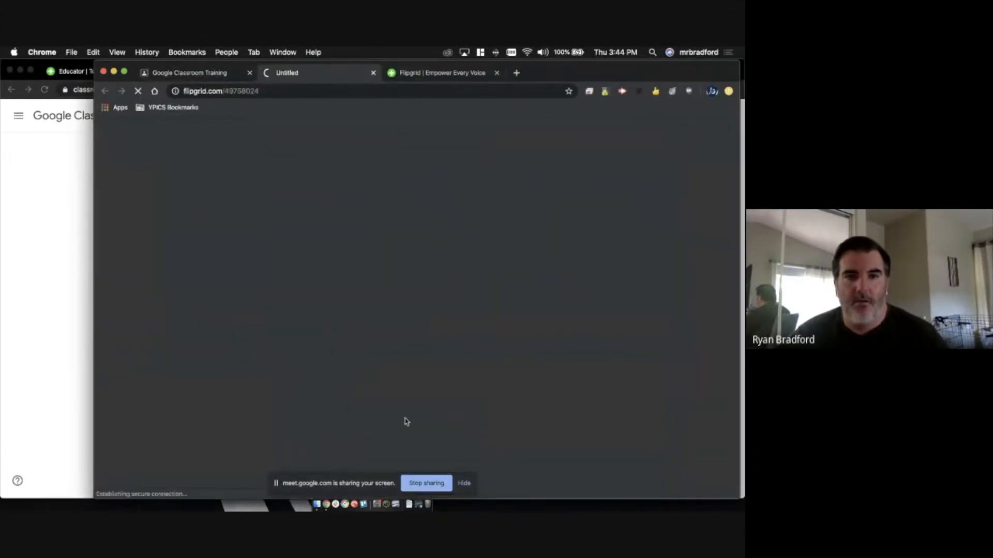
pyautogui.click(496, 73)
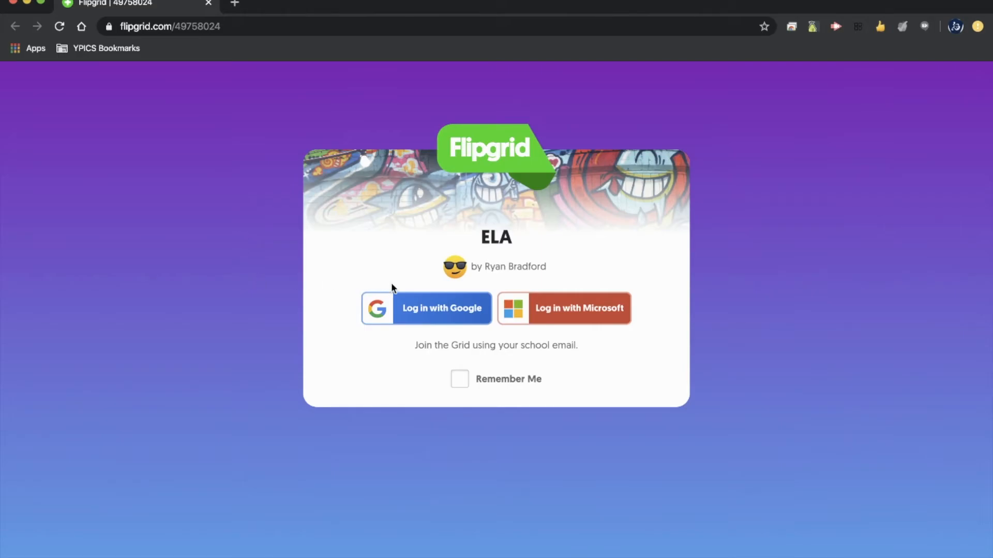
# - Sign in to the ELA grid with Google and scroll to the Test topic's 0-response area
pyautogui.click(426, 315)
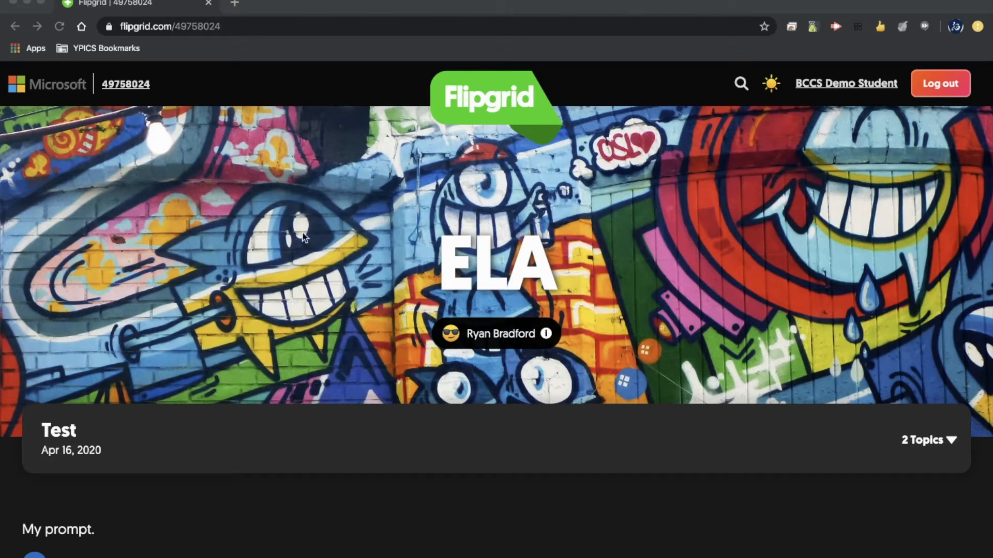
pyautogui.scroll(-3, 305, 230)
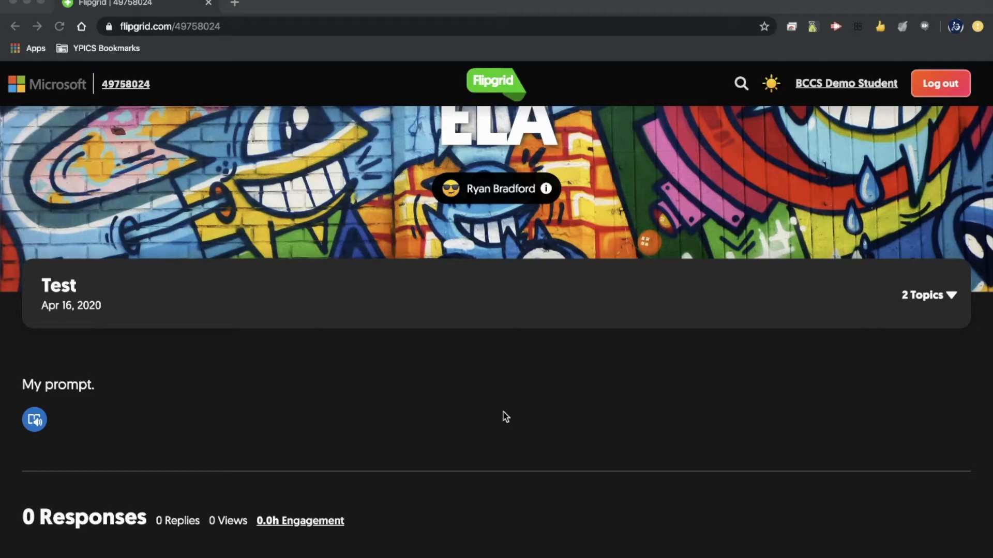
pyautogui.scroll(-5, 506, 417)
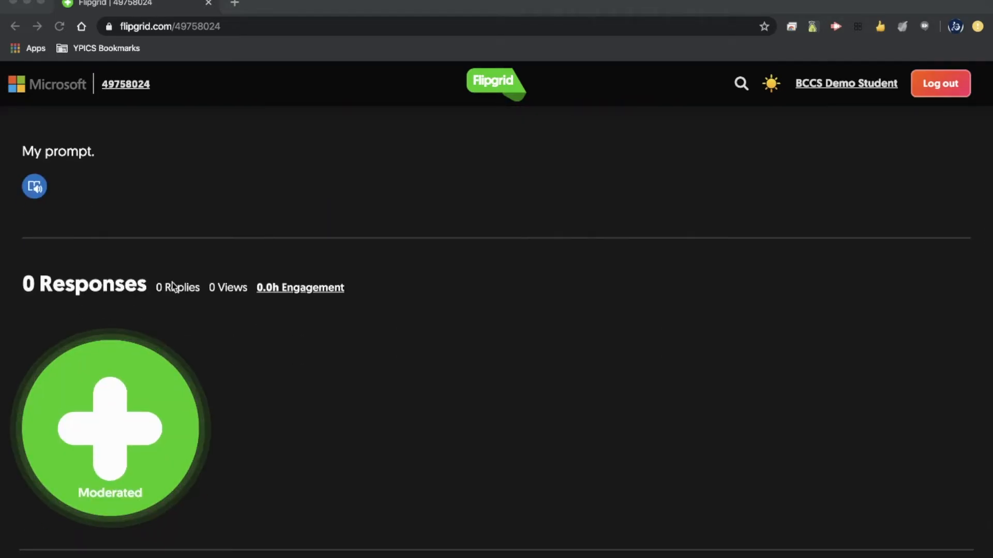
pyautogui.scroll(-2, 315, 403)
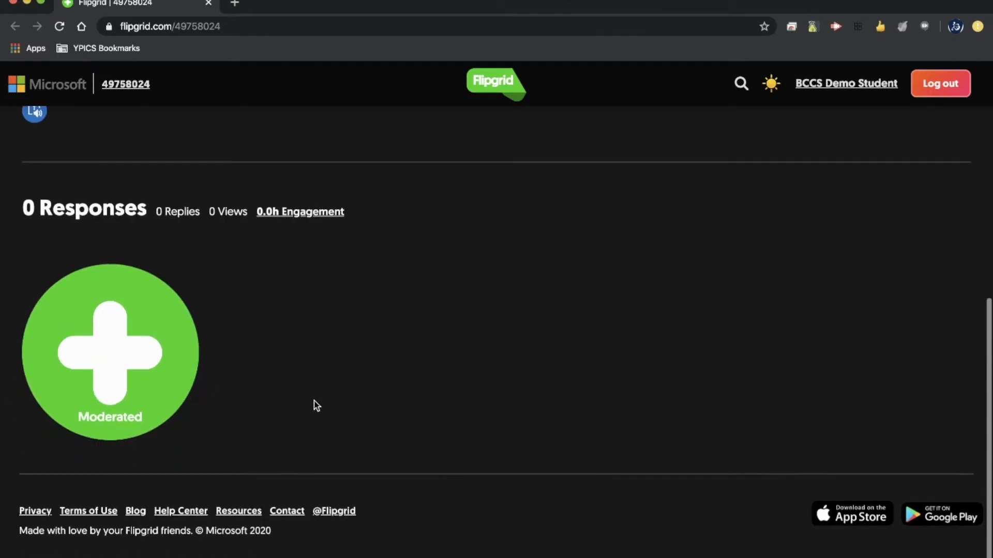
# - Open the recorder and add a raised-eyebrow emoji sticker to the yellow board
pyautogui.click(153, 392)
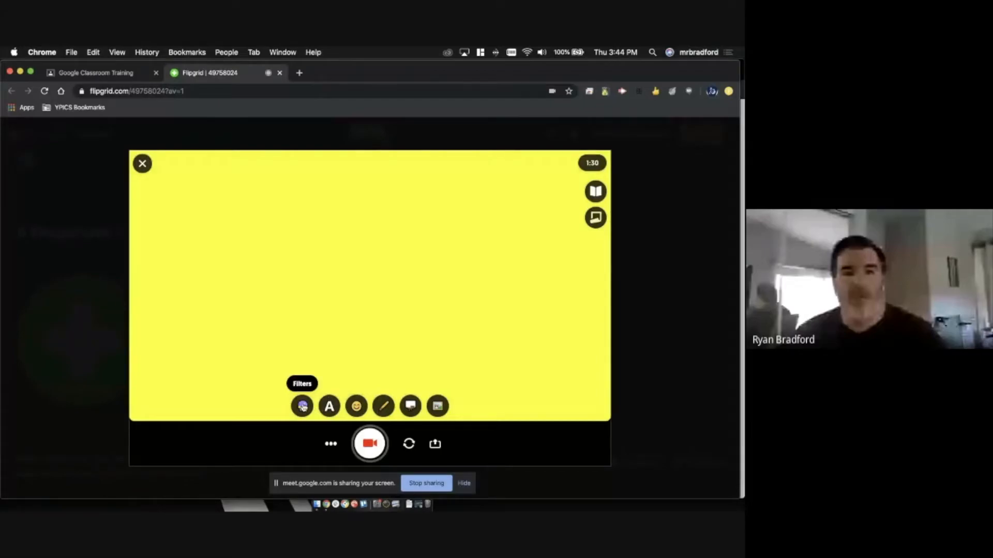
pyautogui.click(302, 407)
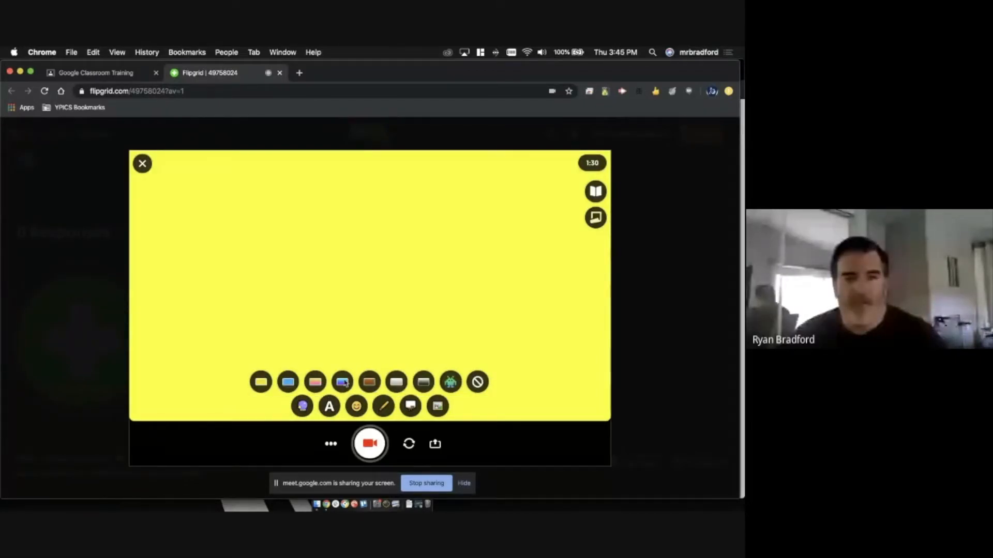
pyautogui.click(355, 405)
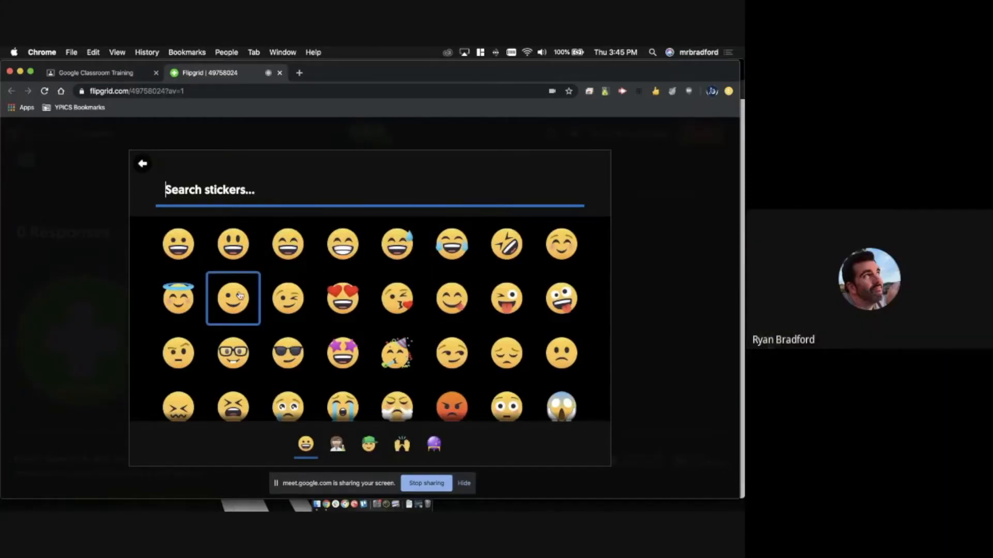
pyautogui.click(177, 346)
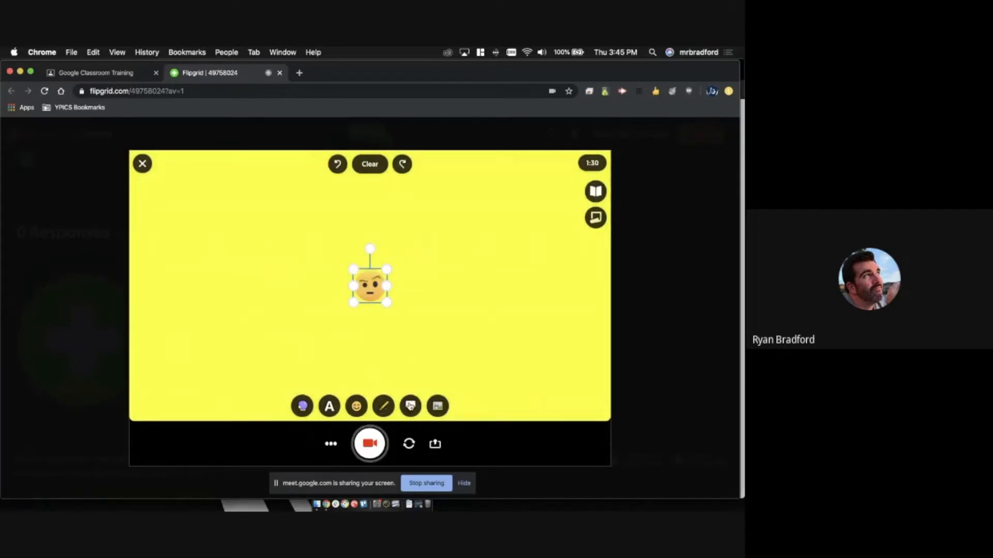
pyautogui.click(383, 407)
pyautogui.click(396, 376)
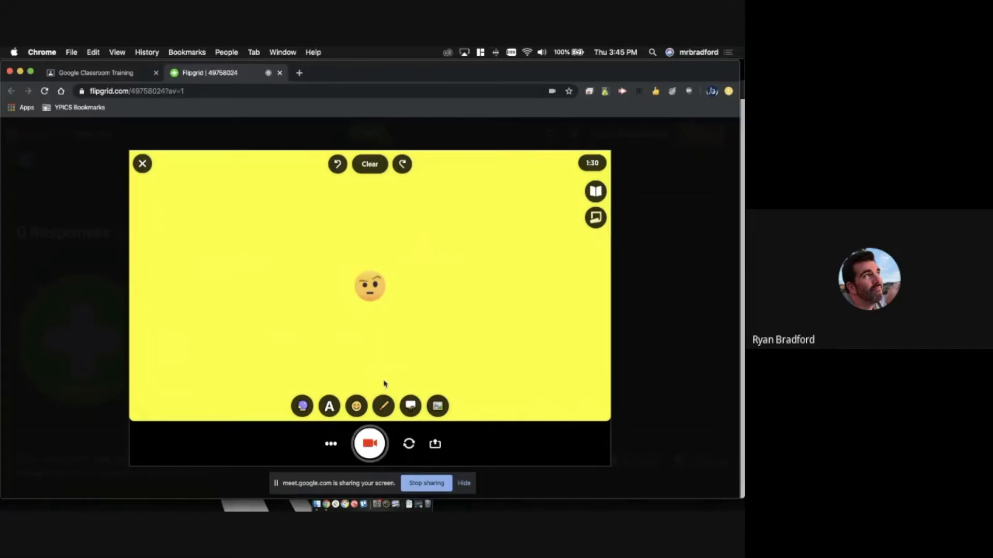
# - Move the sticker near the top, enlarge it, and start recording
pyautogui.moveTo(376, 285); pyautogui.dragTo(350, 239)
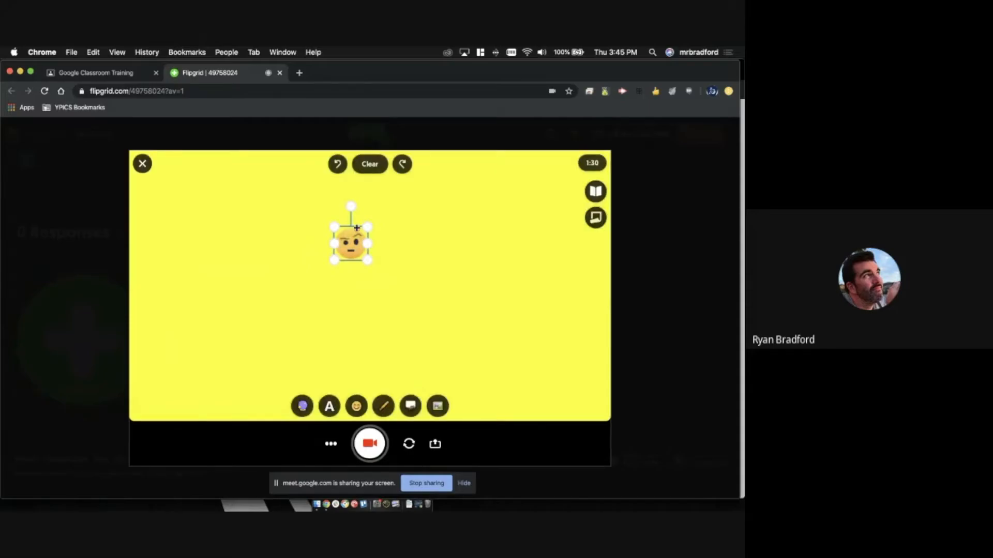
pyautogui.moveTo(372, 257); pyautogui.dragTo(439, 297)
pyautogui.moveTo(370, 267); pyautogui.dragTo(345, 234)
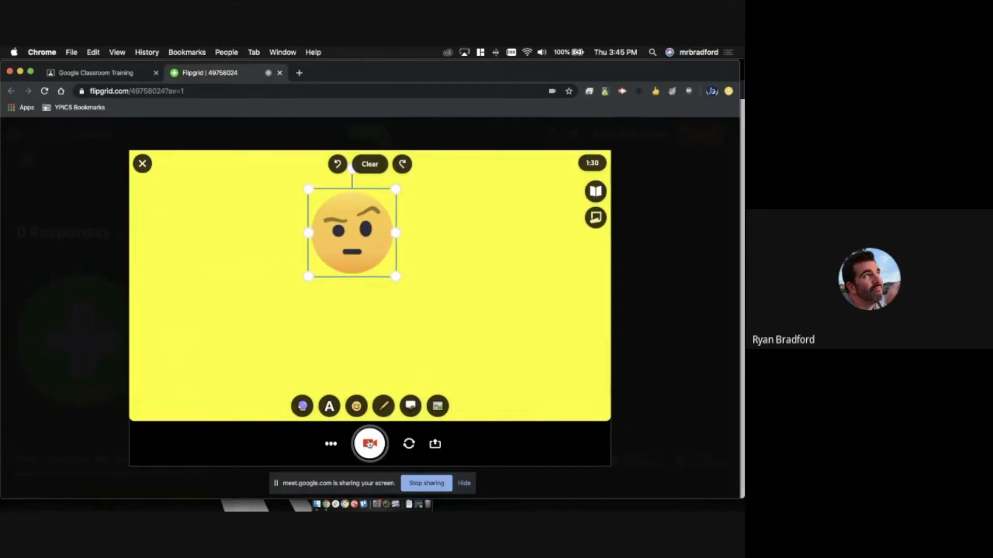
pyautogui.click(369, 443)
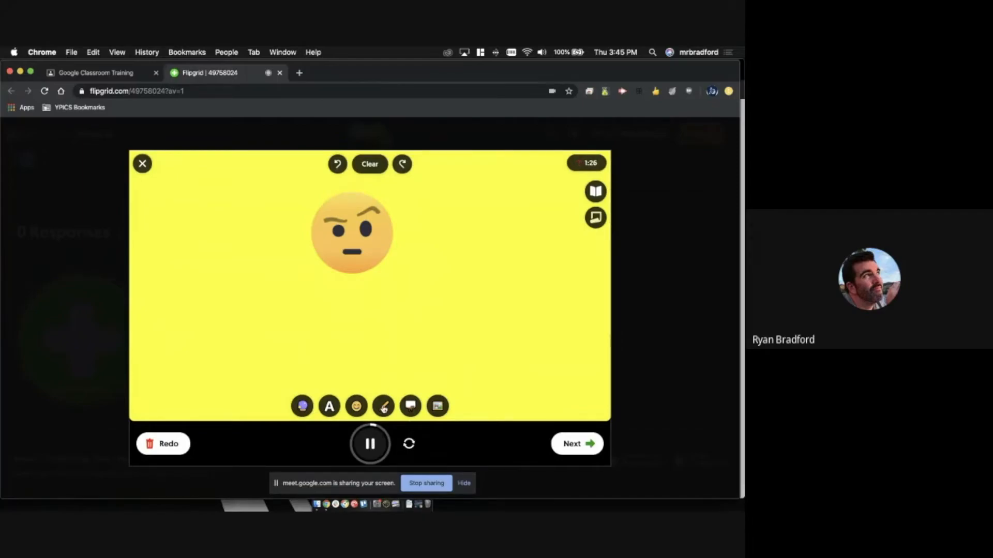
# - Draw a red loop under the emoji and place a sweat-smile sticker at the left
pyautogui.click(383, 406)
pyautogui.moveTo(303, 269)
pyautogui.mouseDown()
pyautogui.moveTo(437, 319)
pyautogui.moveTo(437, 299)
pyautogui.moveTo(395, 284)
pyautogui.mouseUp()
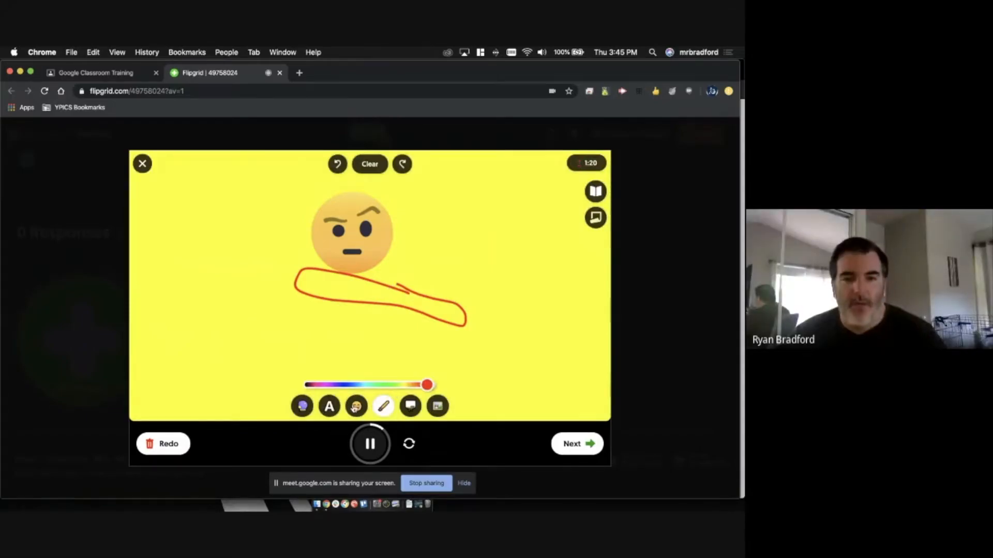
pyautogui.click(355, 408)
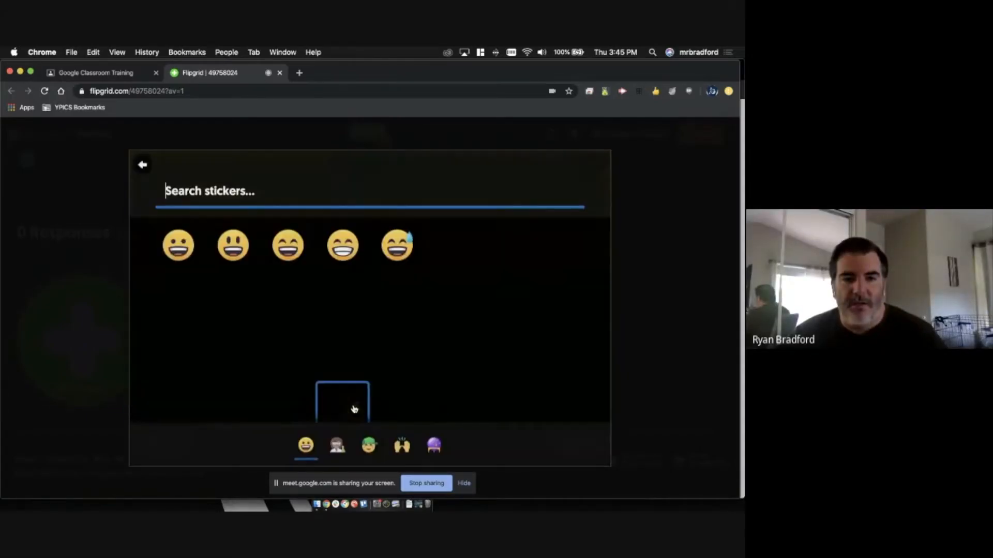
pyautogui.click(394, 247)
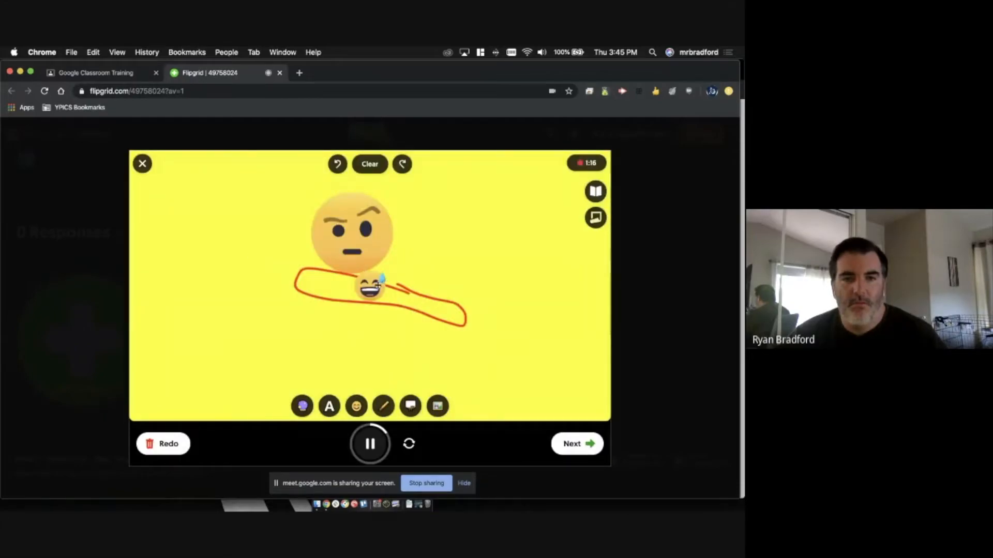
pyautogui.moveTo(371, 287); pyautogui.dragTo(201, 240)
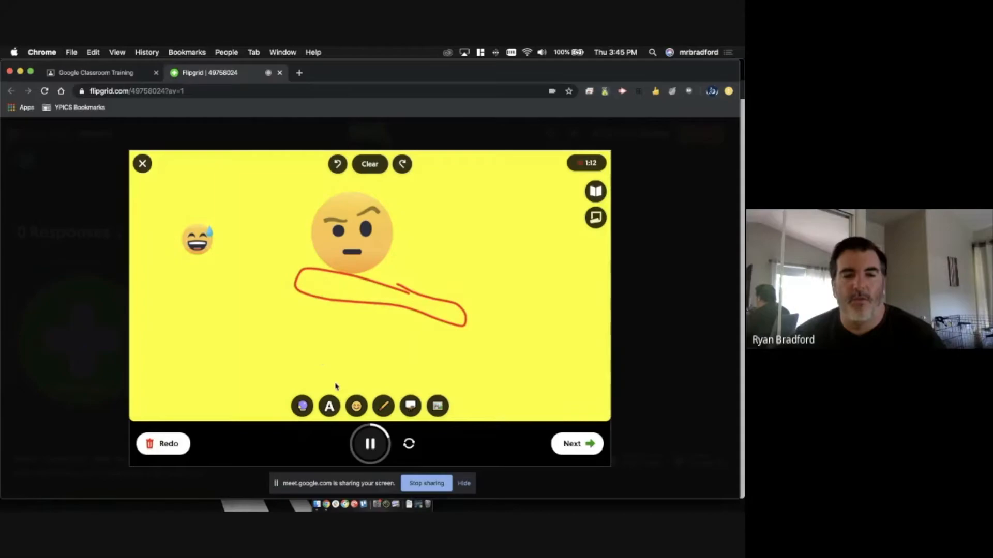
# - Pause the recording and finish it to review the captured clip
pyautogui.click(329, 405)
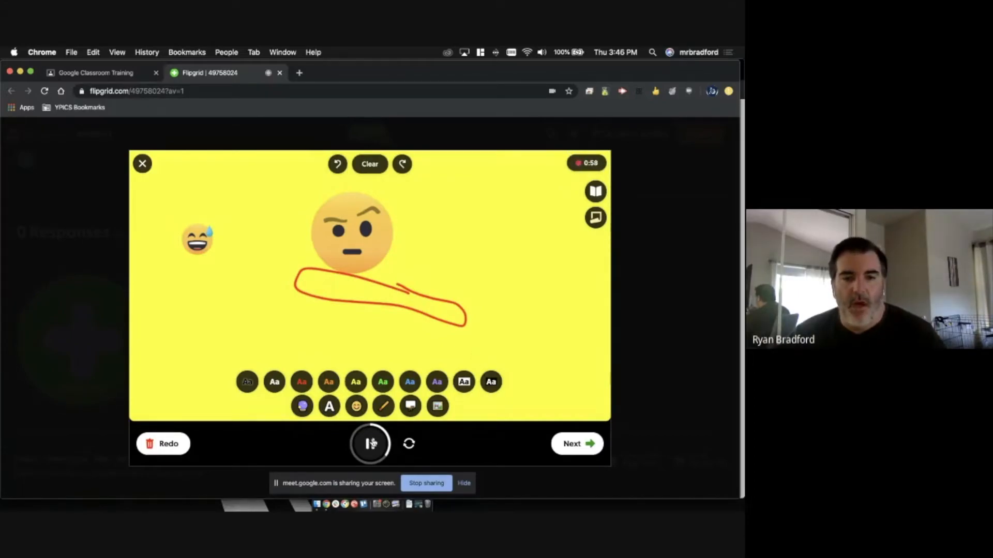
pyautogui.click(371, 443)
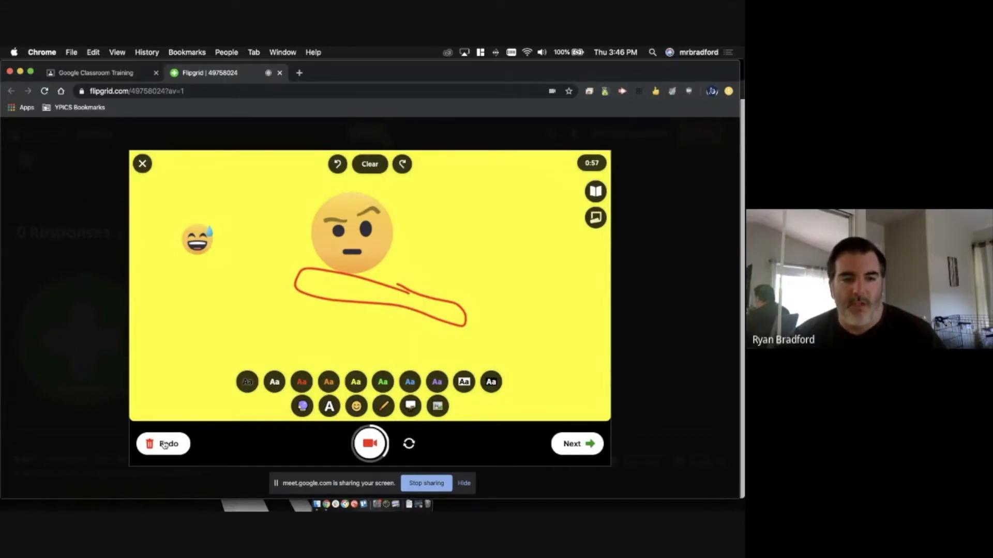
pyautogui.click(573, 444)
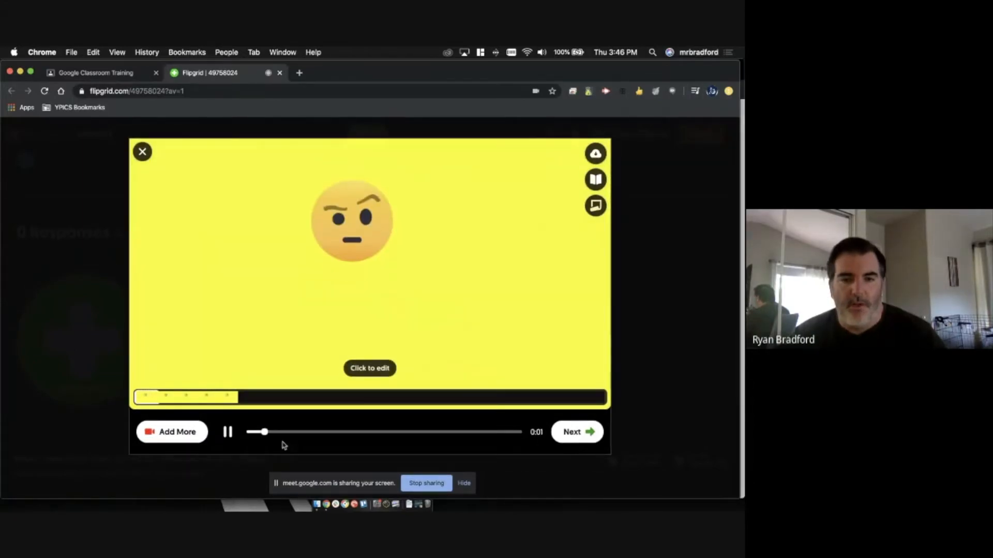
# - Trim the opening off the clip, confirm the trim, and continue to the selfie step
pyautogui.click(228, 432)
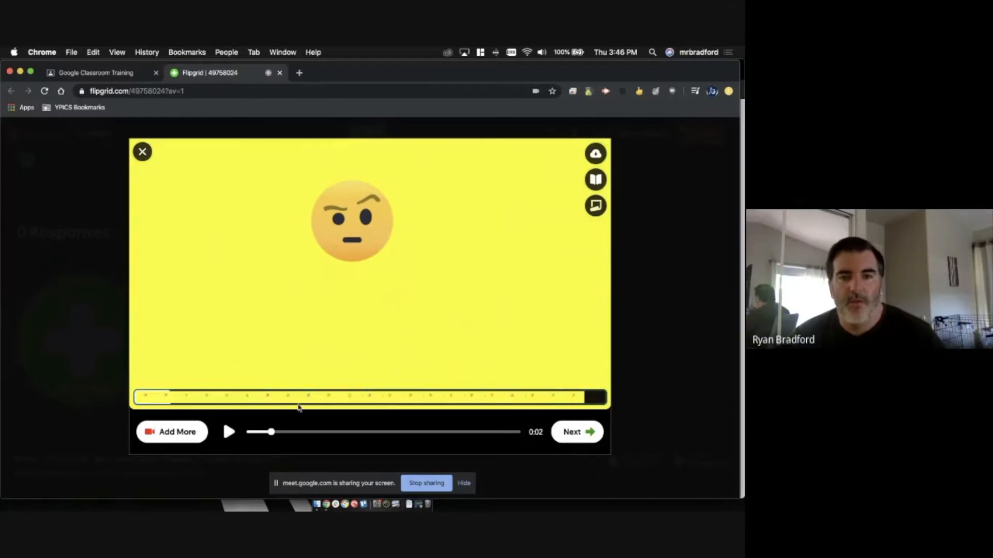
pyautogui.click(299, 397)
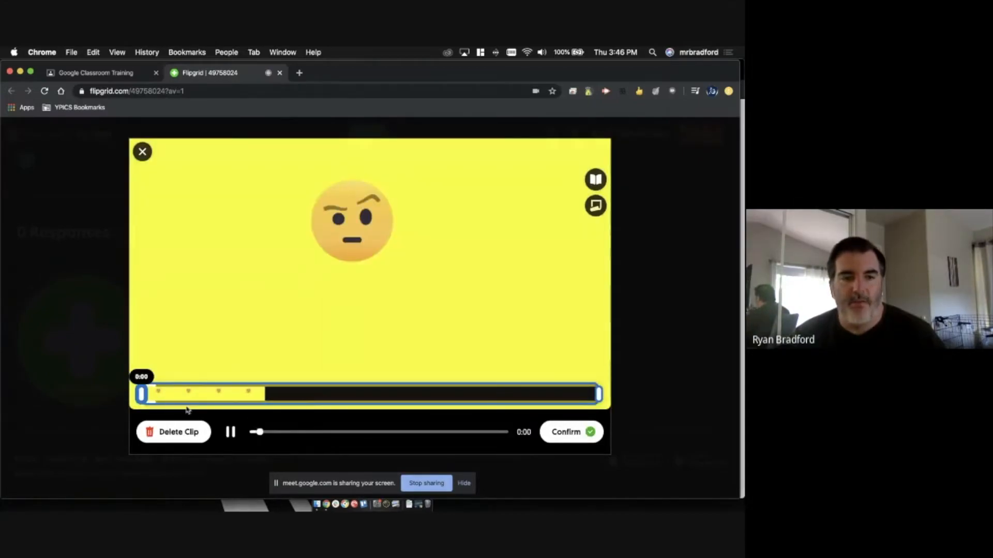
pyautogui.moveTo(186, 388)
pyautogui.mouseDown()
pyautogui.moveTo(472, 395)
pyautogui.moveTo(263, 391)
pyautogui.moveTo(272, 394)
pyautogui.mouseUp()
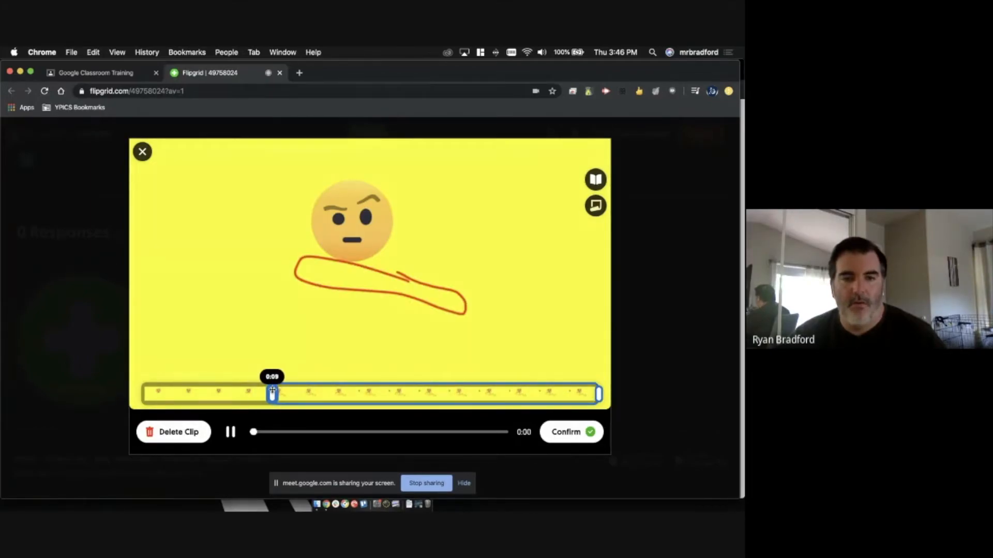
pyautogui.click(231, 432)
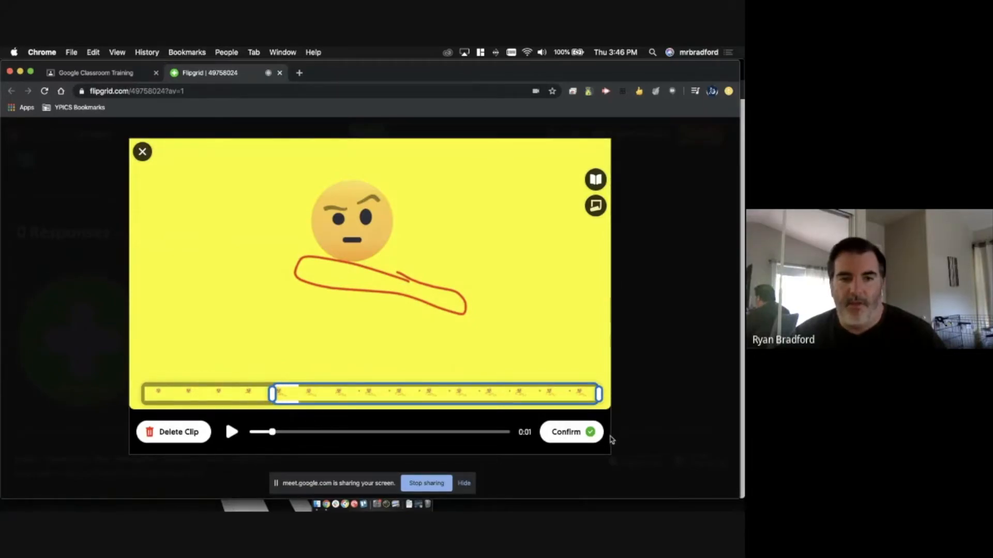
pyautogui.click(573, 433)
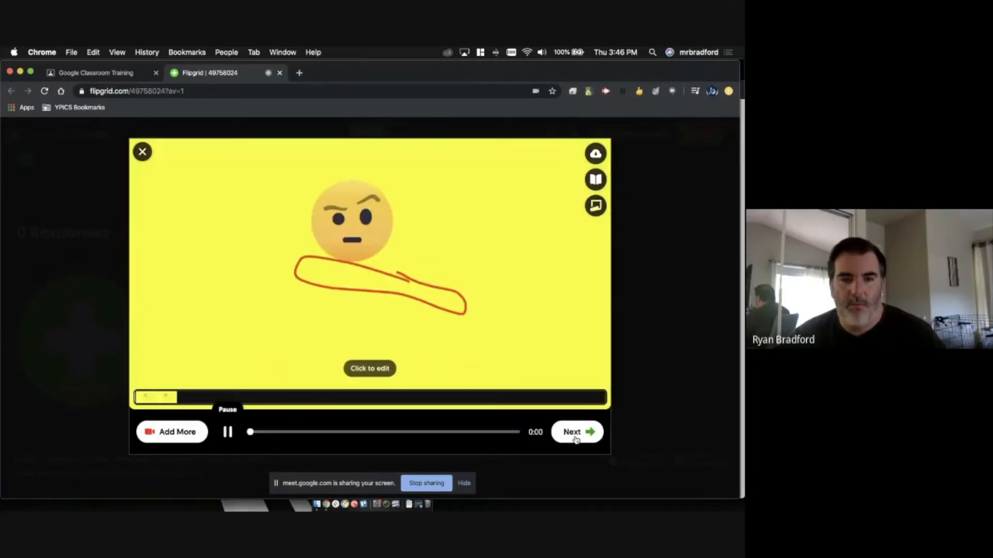
pyautogui.click(575, 434)
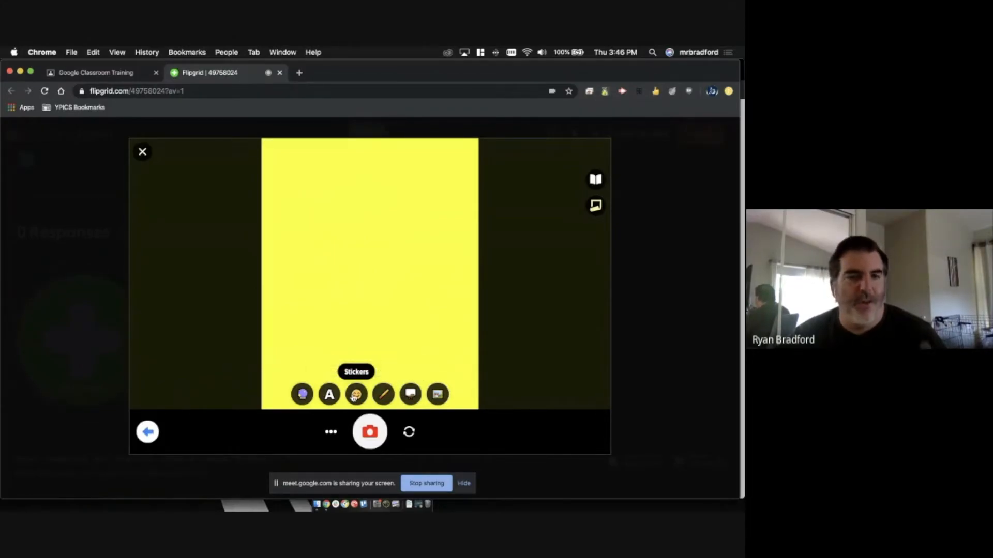
# - Take the cover selfie, replace the display name with the student's name, and submit the video
pyautogui.click(371, 433)
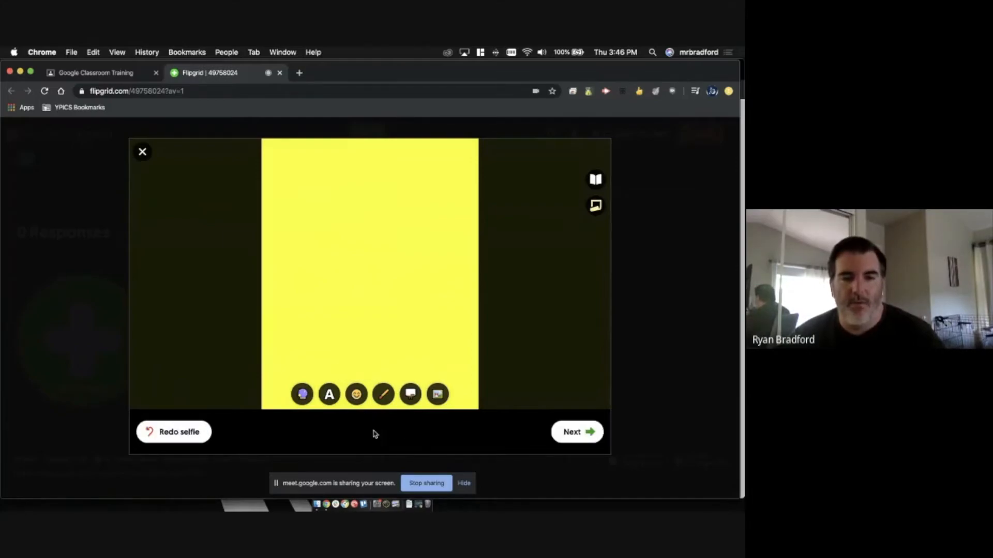
pyautogui.click(573, 433)
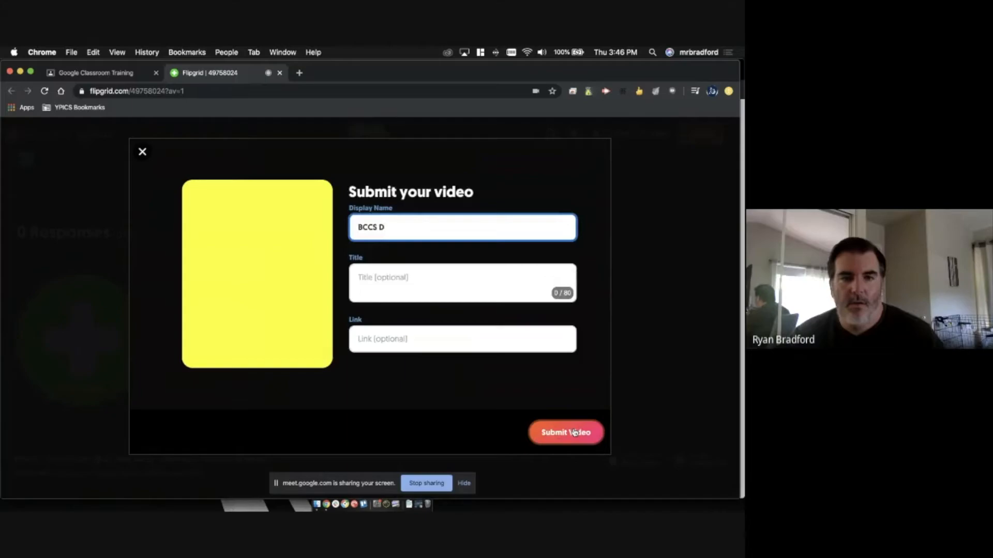
pyautogui.moveTo(393, 229); pyautogui.dragTo(346, 226)
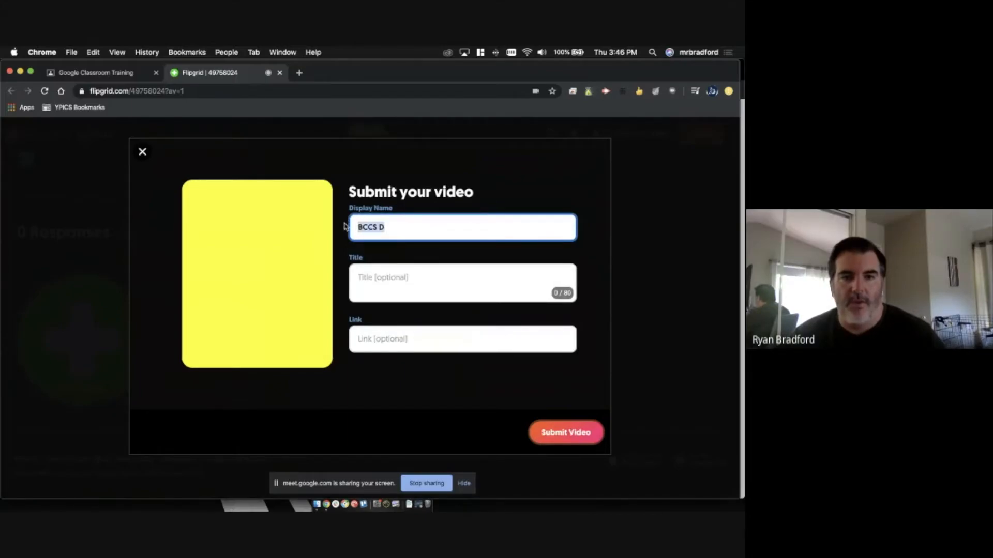
pyautogui.write('Ryan')
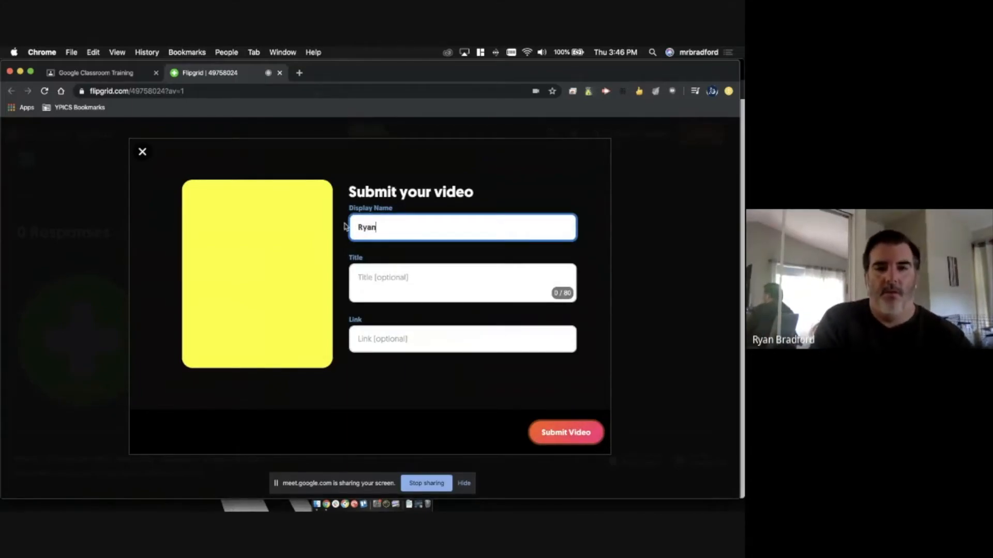
pyautogui.click(429, 283)
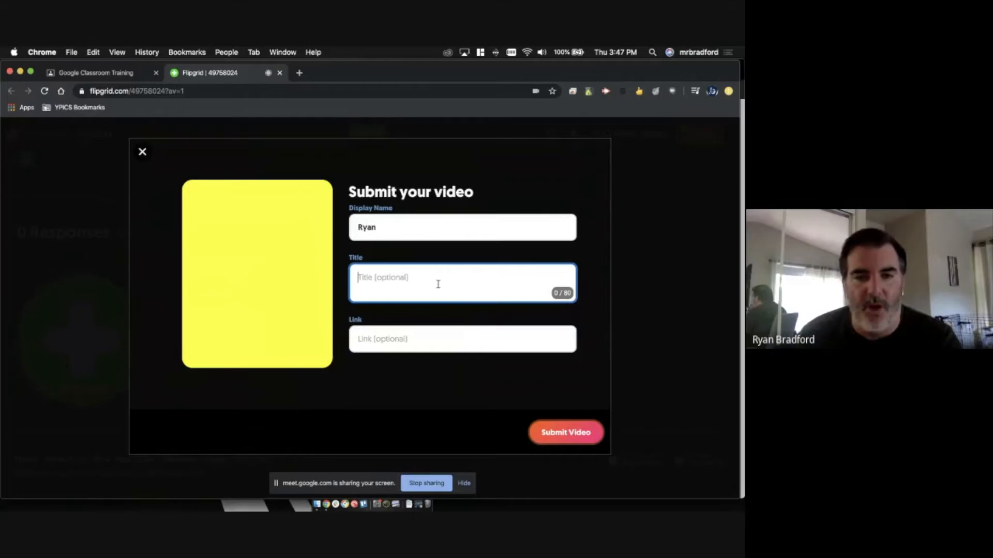
pyautogui.click(576, 433)
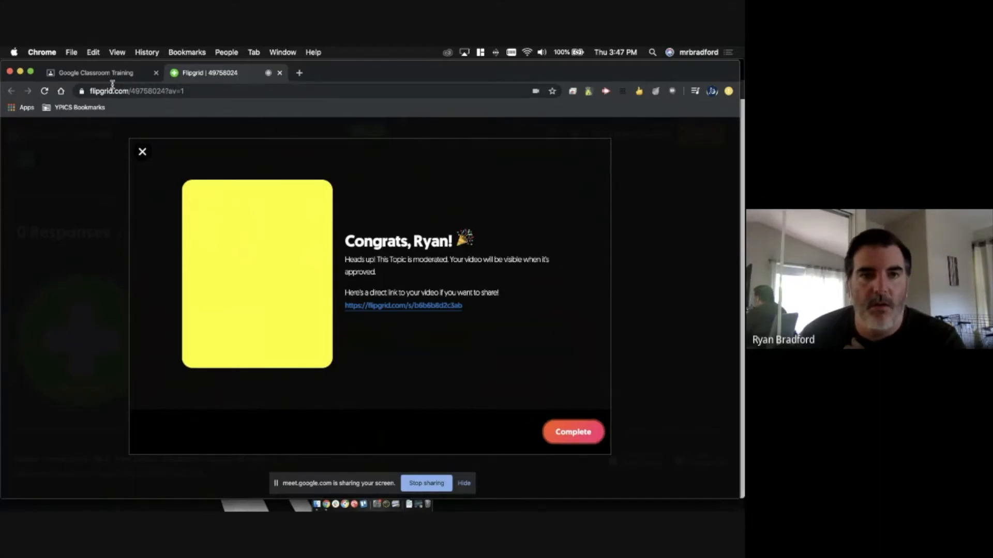
pyautogui.click(290, 51)
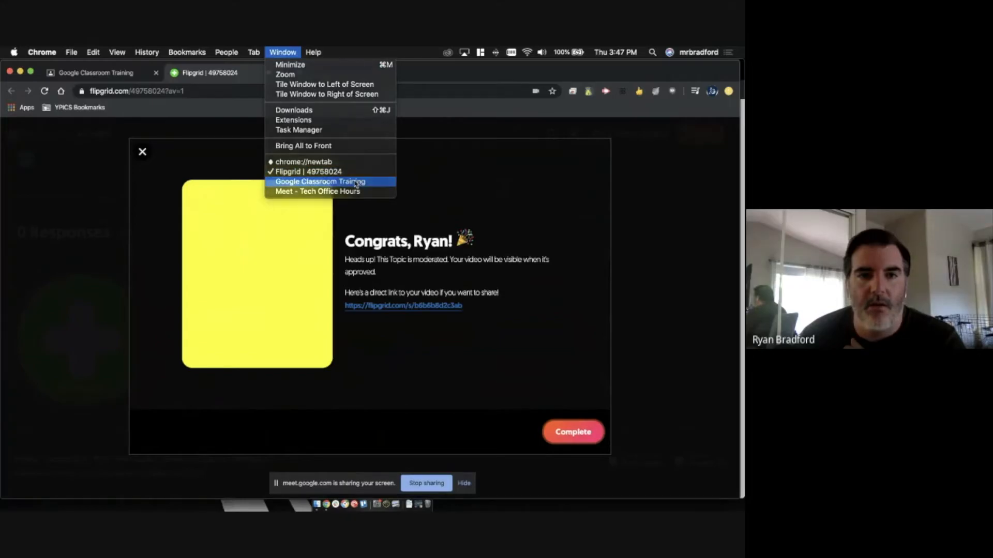
# - Return to the educator Topic Details page, dismiss the message, reload, and scroll to the response
pyautogui.click(356, 184)
pyautogui.click(97, 73)
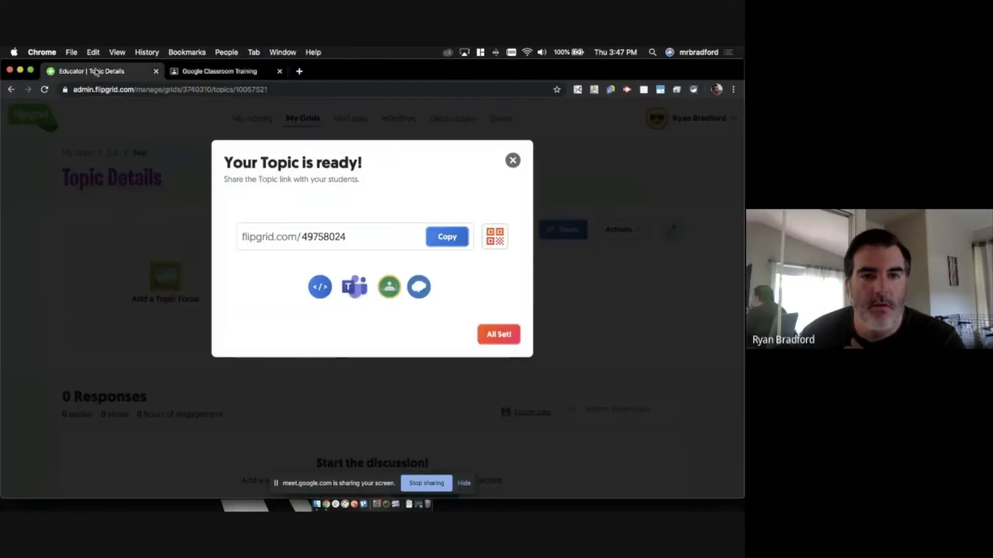
pyautogui.click(512, 161)
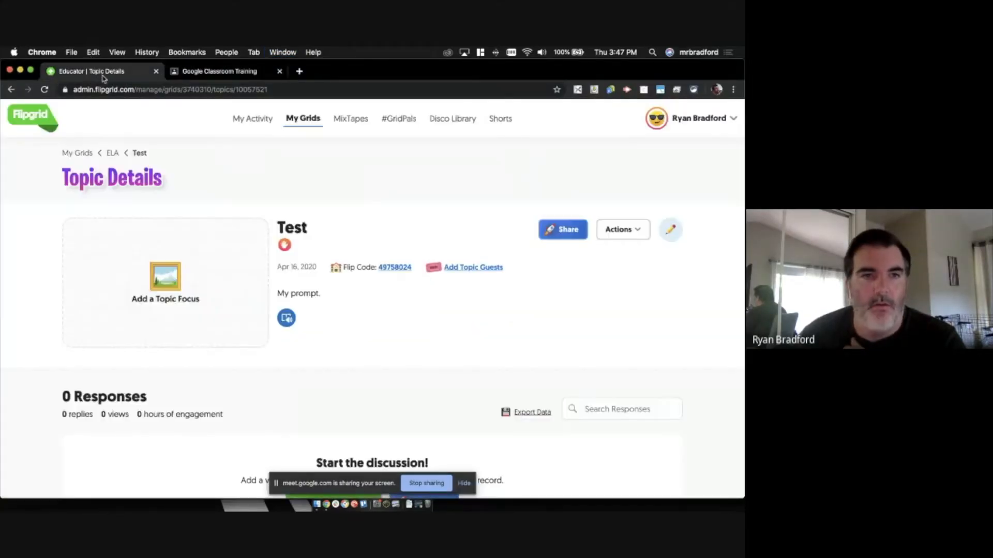
pyautogui.click(44, 90)
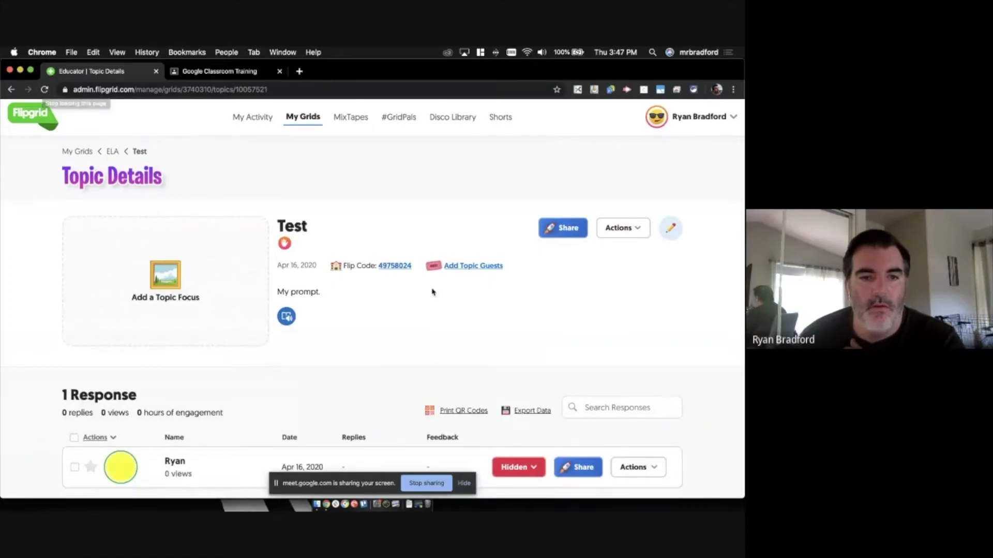
pyautogui.scroll(-3, 432, 292)
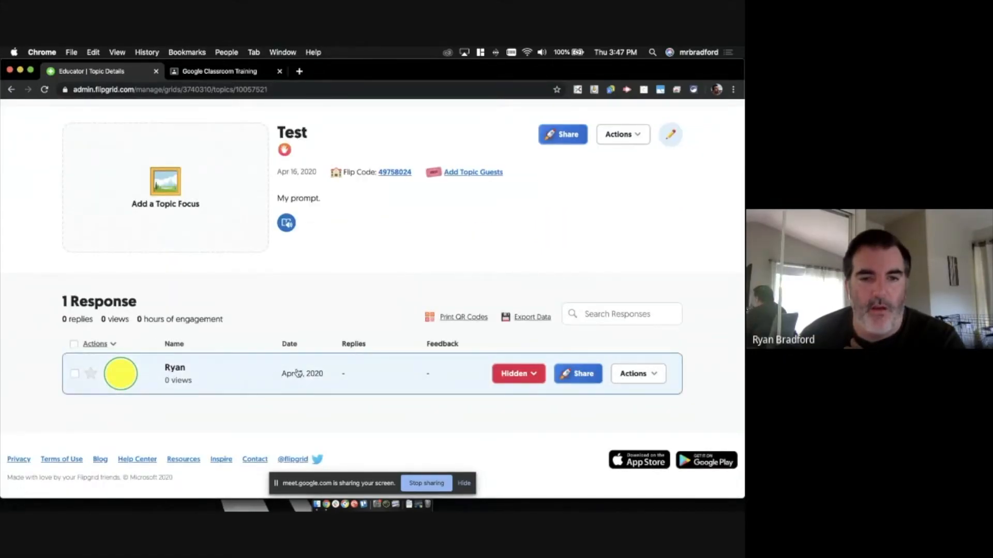
# - Switch the response from Hidden to Active, then bring the student view window forward
pyautogui.click(523, 372)
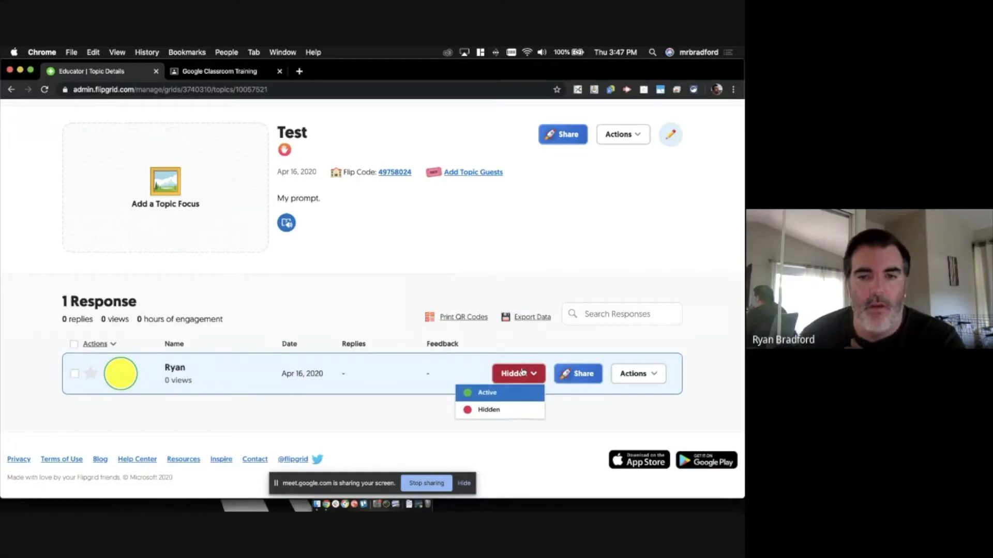
pyautogui.click(486, 394)
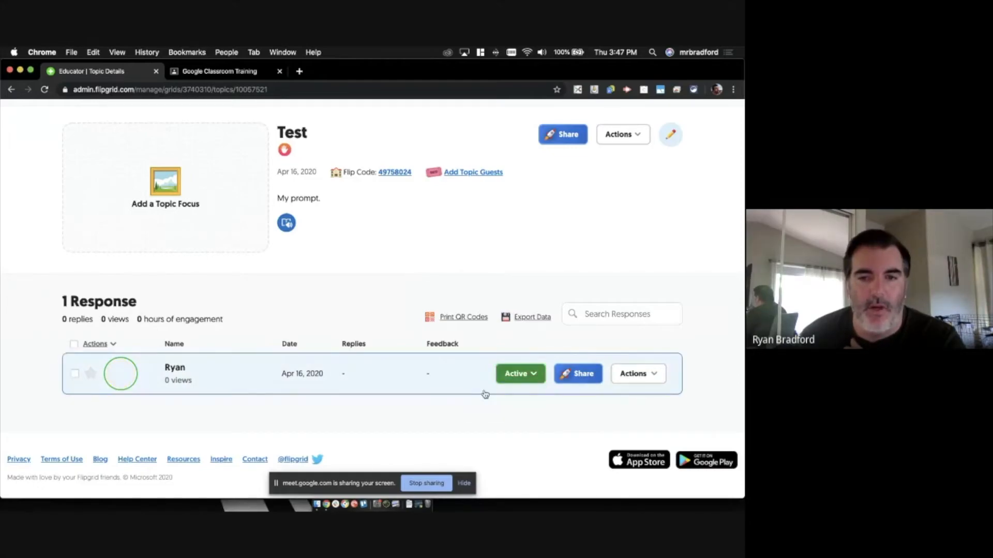
pyautogui.click(284, 53)
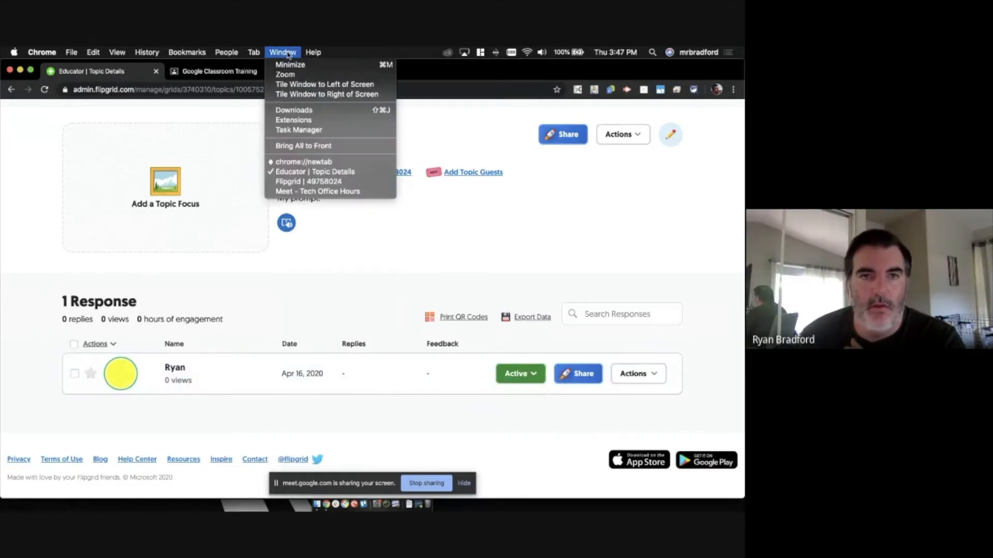
pyautogui.click(313, 181)
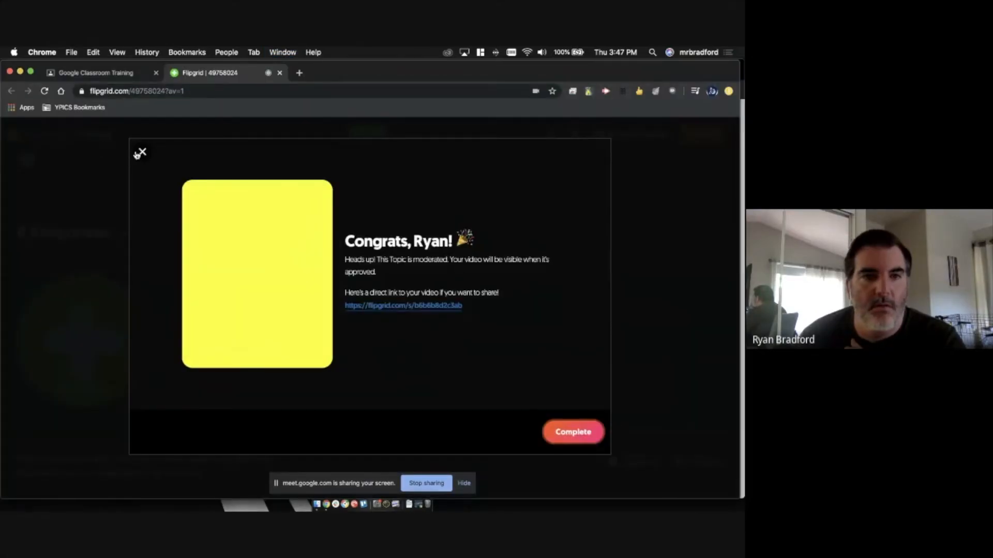
# - Close the Congrats message, reload the student view and sign back in with Google
pyautogui.click(138, 153)
pyautogui.click(45, 91)
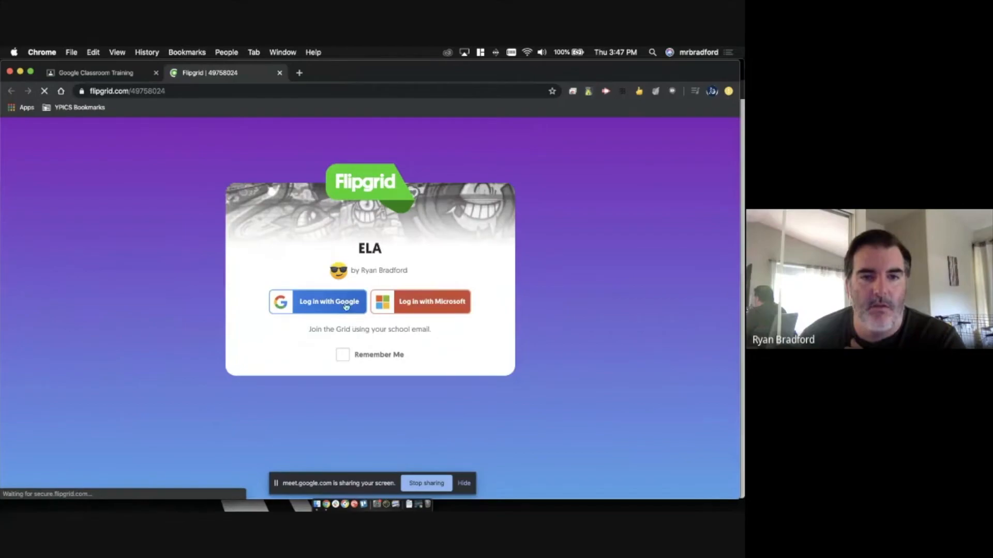
pyautogui.click(346, 307)
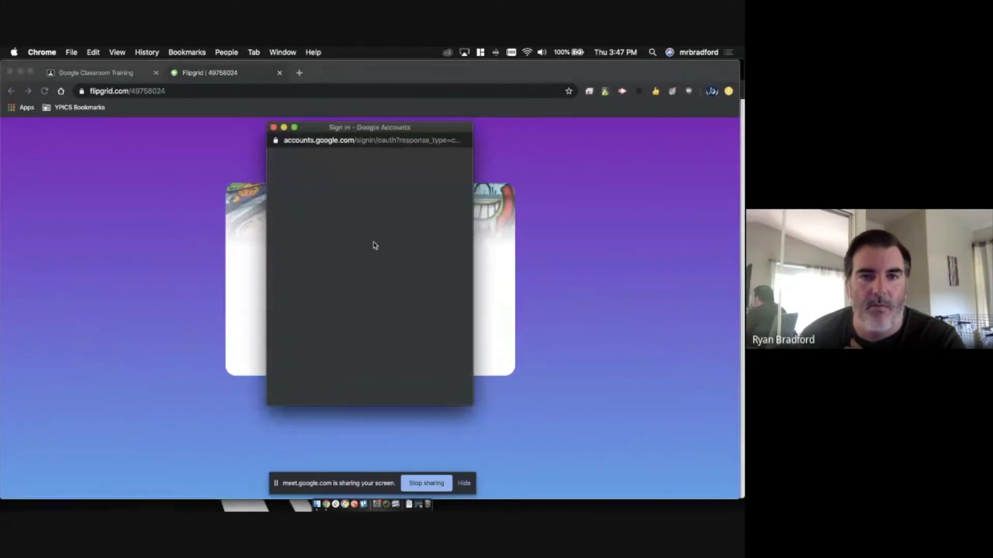
pyautogui.click(374, 245)
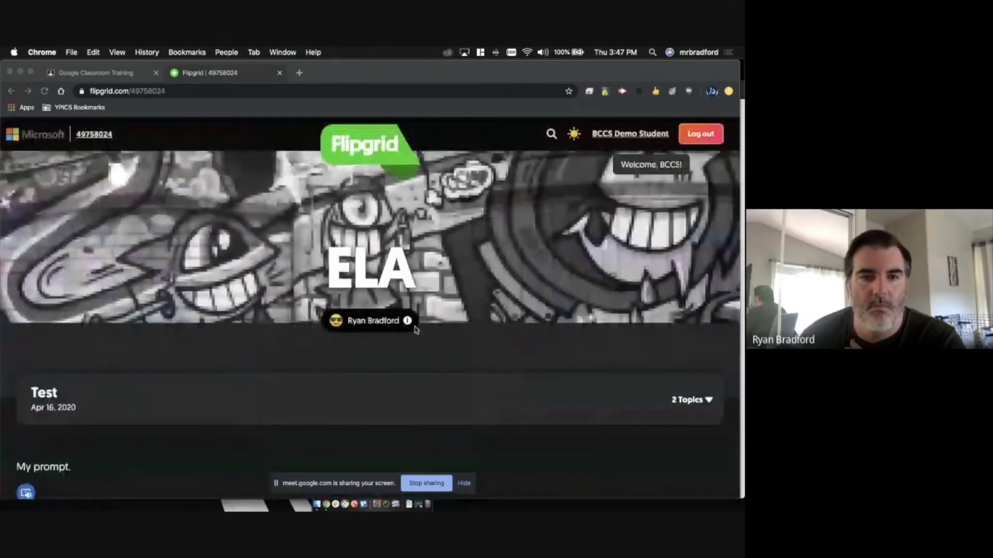
pyautogui.scroll(-10, 279, 306)
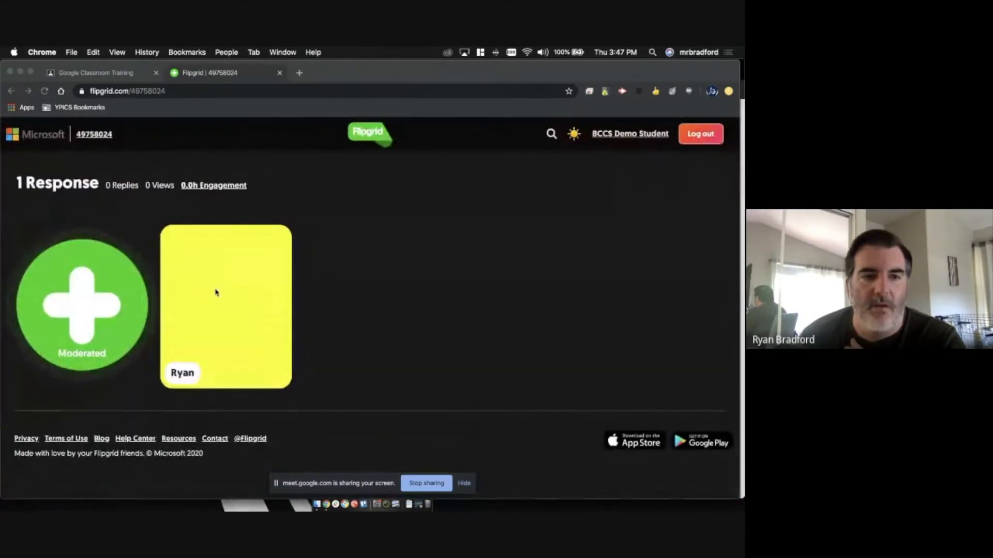
# - In the educator Topic Details window, set the topic's only response to Hidden
pyautogui.click(283, 52)
pyautogui.click(310, 180)
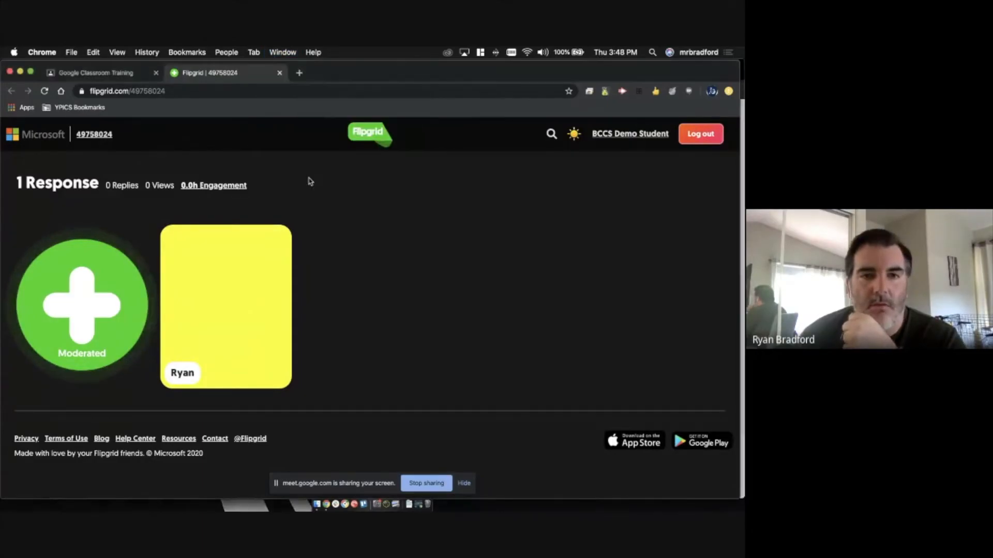
pyautogui.click(282, 51)
pyautogui.click(303, 171)
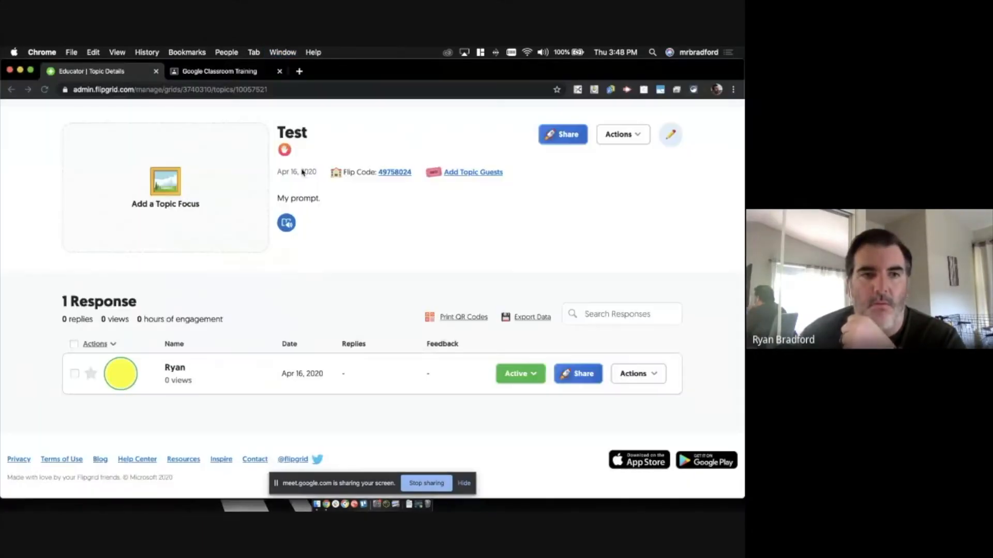
pyautogui.click(507, 370)
pyautogui.click(506, 413)
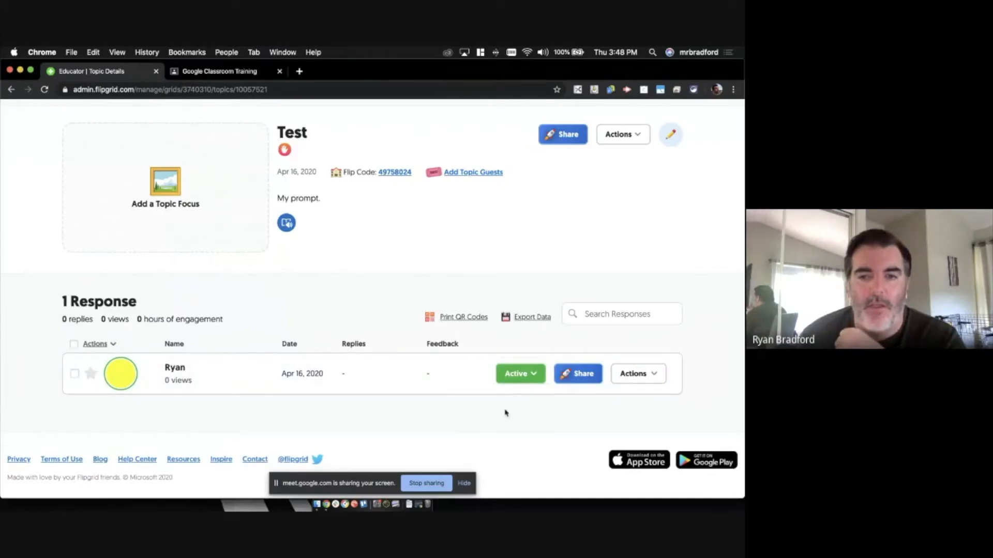
# - Reload the student view, re-login with Google to confirm 0 Responses, then close that window
pyautogui.click(282, 52)
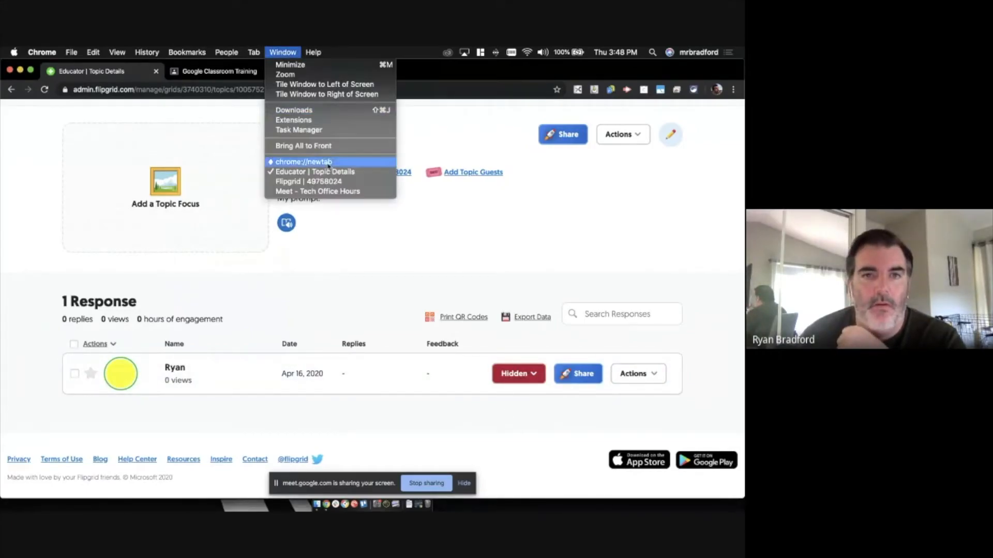
pyautogui.click(321, 181)
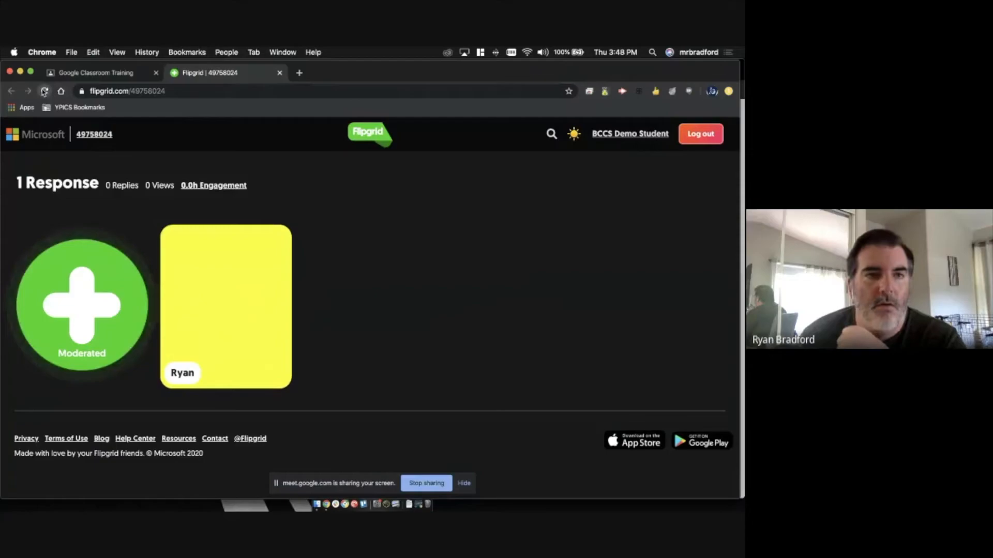
pyautogui.click(44, 91)
pyautogui.click(345, 310)
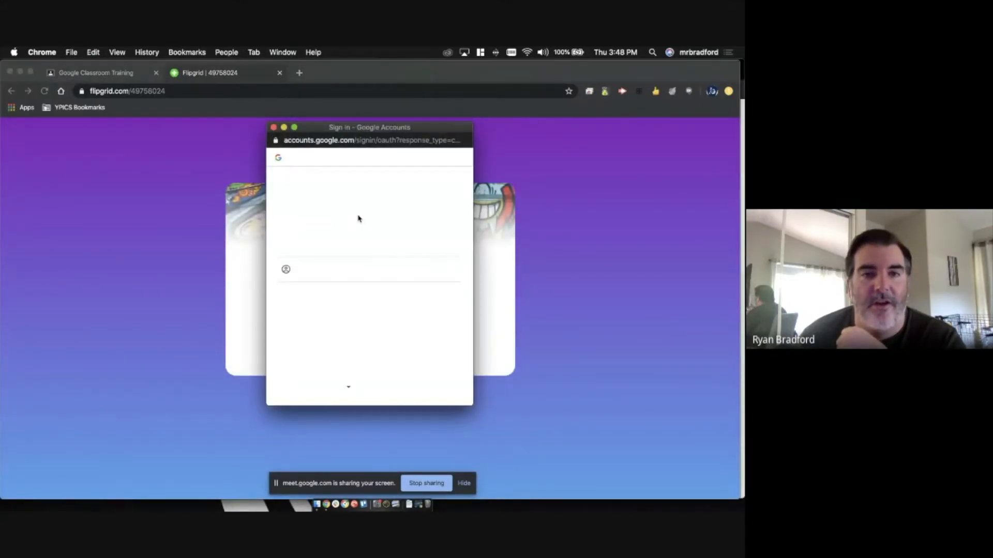
pyautogui.click(347, 237)
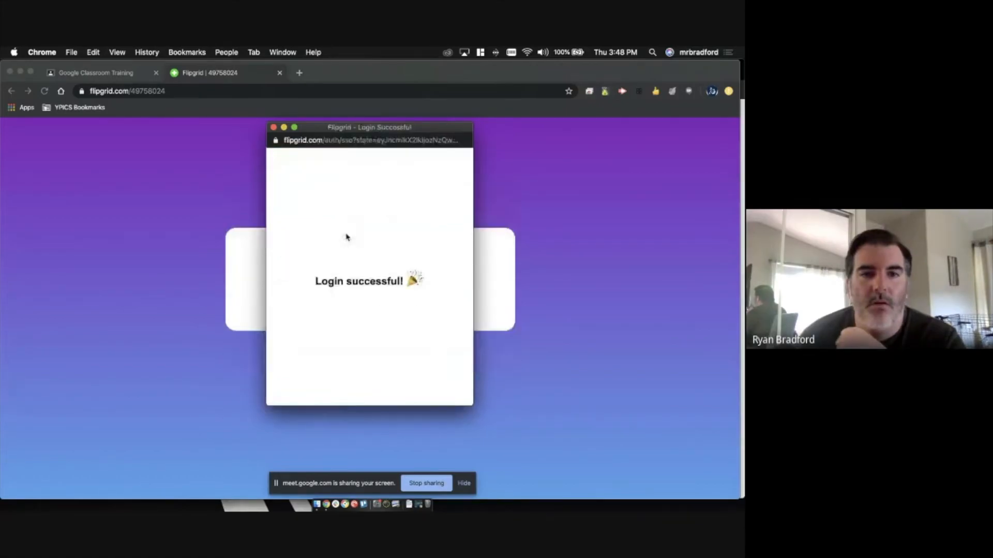
pyautogui.scroll(-10, 242, 276)
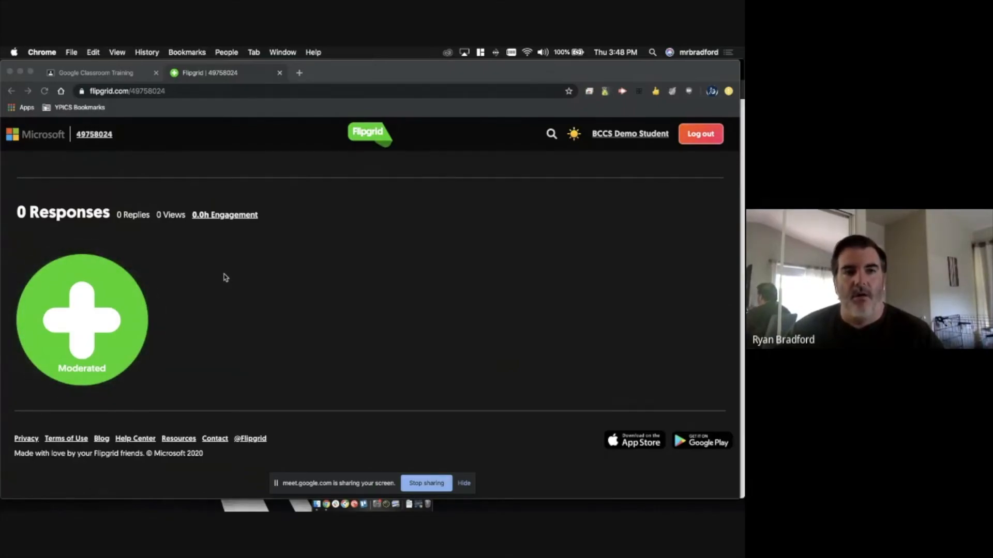
pyautogui.click(225, 278)
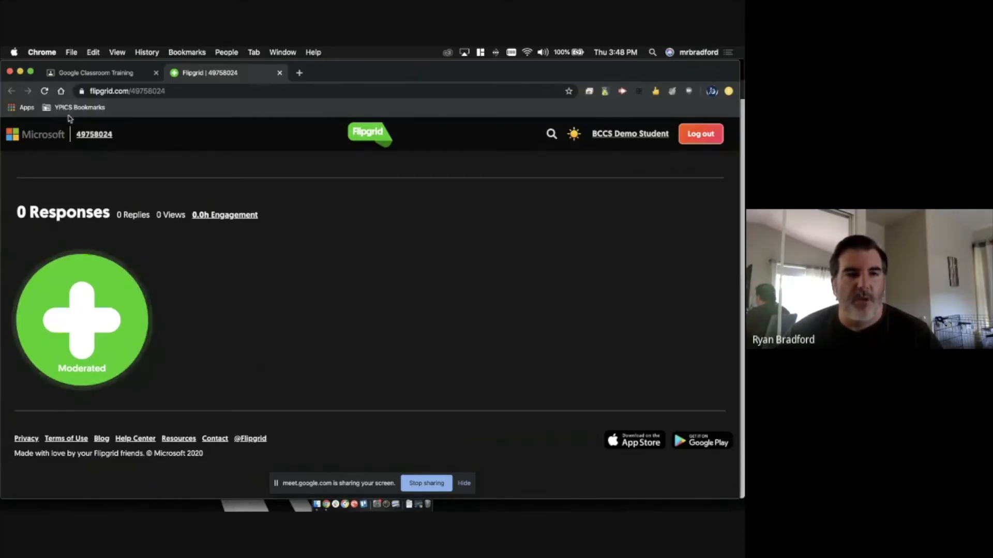
pyautogui.click(10, 72)
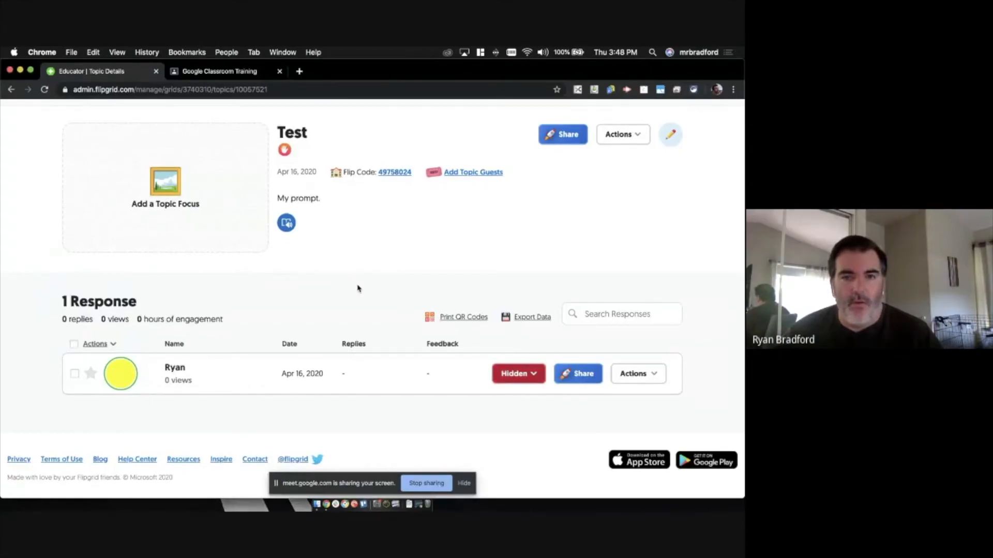
# - Open the Test topic's student page from its Flip Code link, signed in with Google, showing 0 Responses
pyautogui.scroll(2, 357, 287)
pyautogui.click(391, 209)
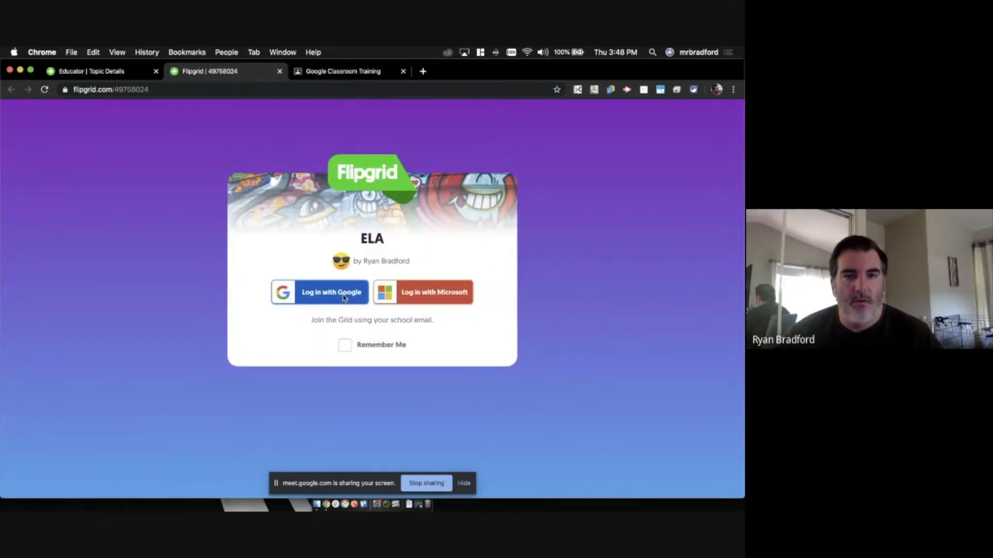
pyautogui.click(345, 298)
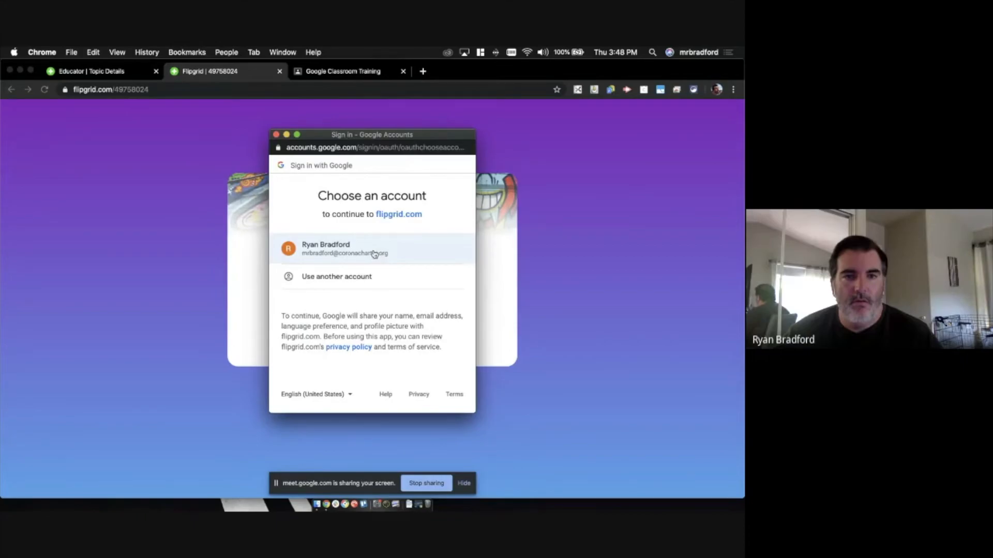
pyautogui.click(374, 253)
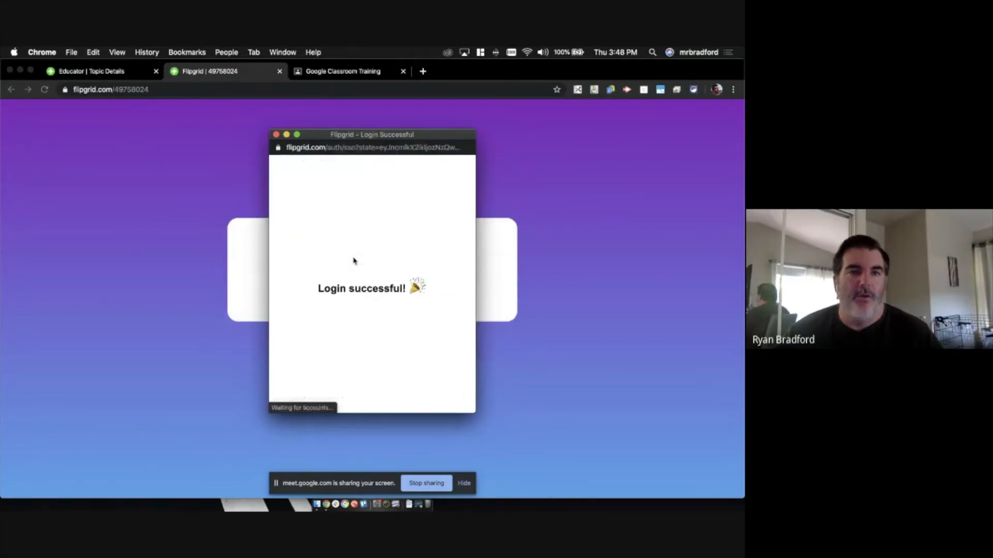
pyautogui.scroll(-6, 220, 292)
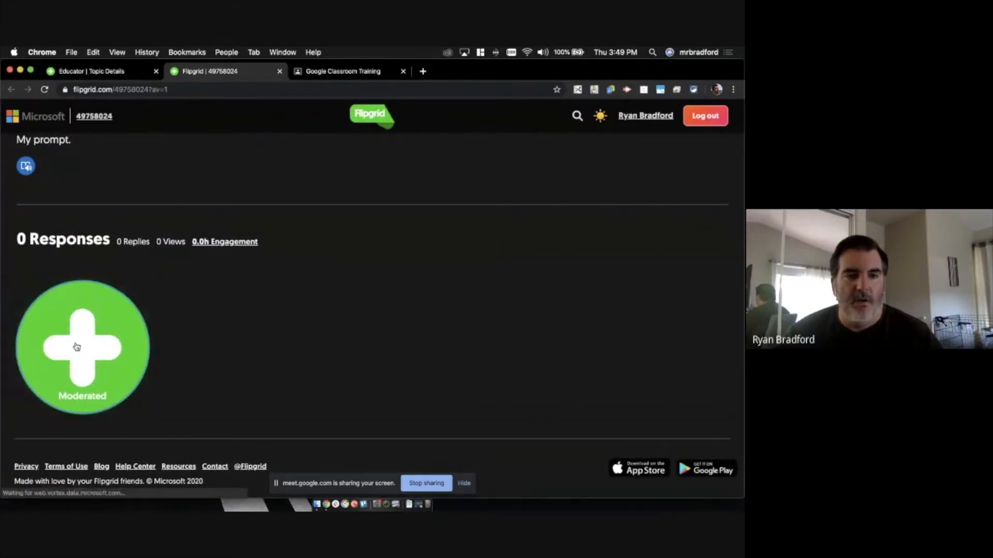
# - Open the Moderated response recorder, allow camera and microphone access, then close it without posting
pyautogui.click(77, 347)
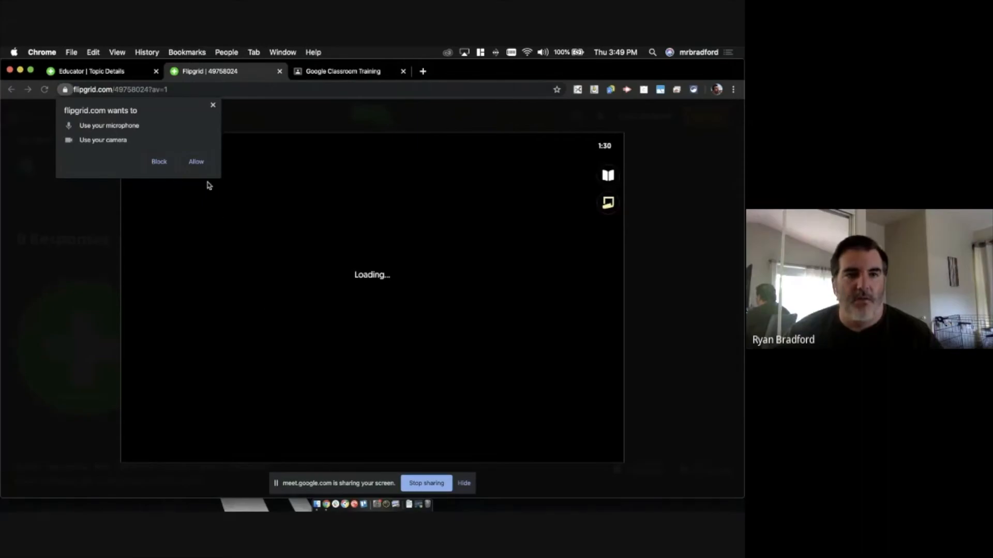
pyautogui.click(196, 161)
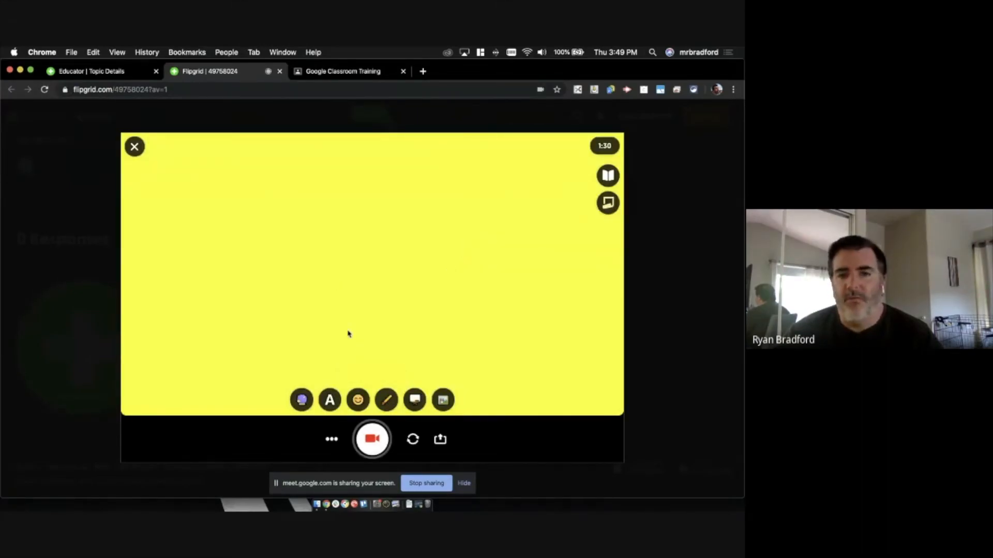
pyautogui.click(134, 148)
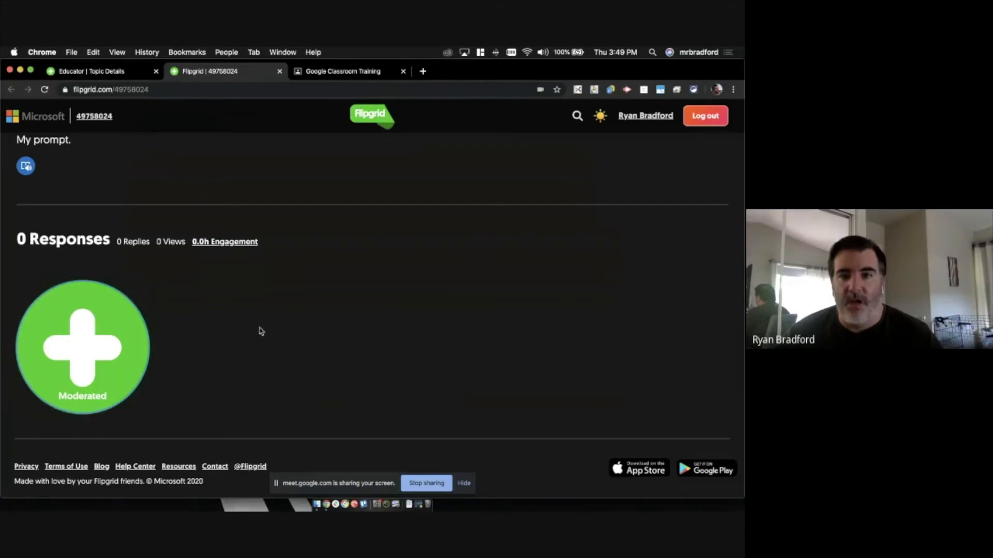
pyautogui.scroll(5, 261, 331)
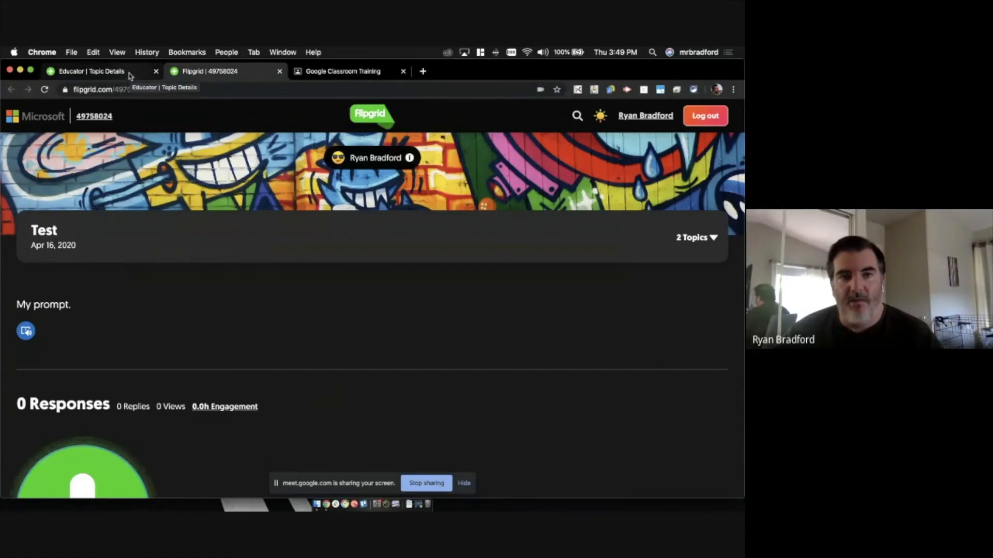
# - Close the Google Classroom Training tab and return to the student Test topic page
pyautogui.click(103, 71)
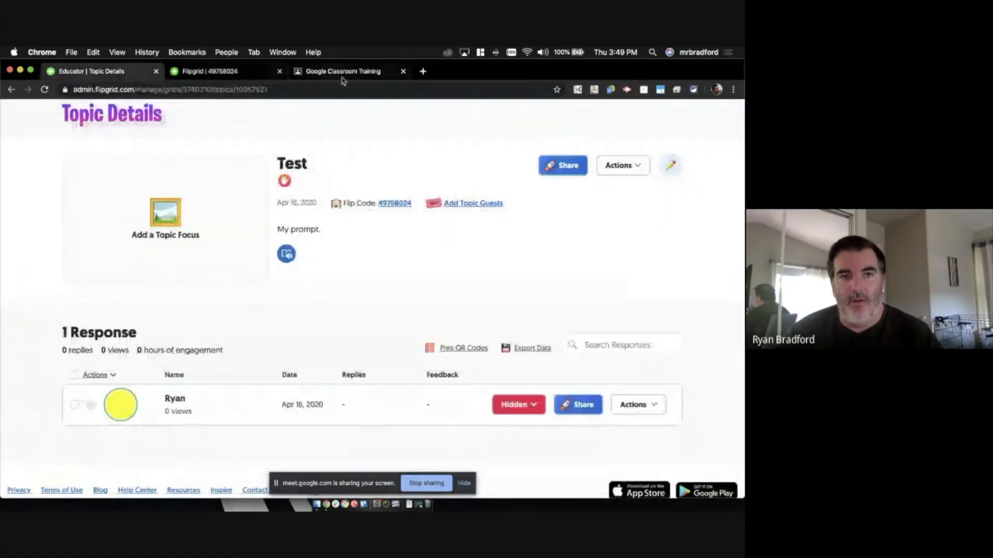
pyautogui.click(403, 72)
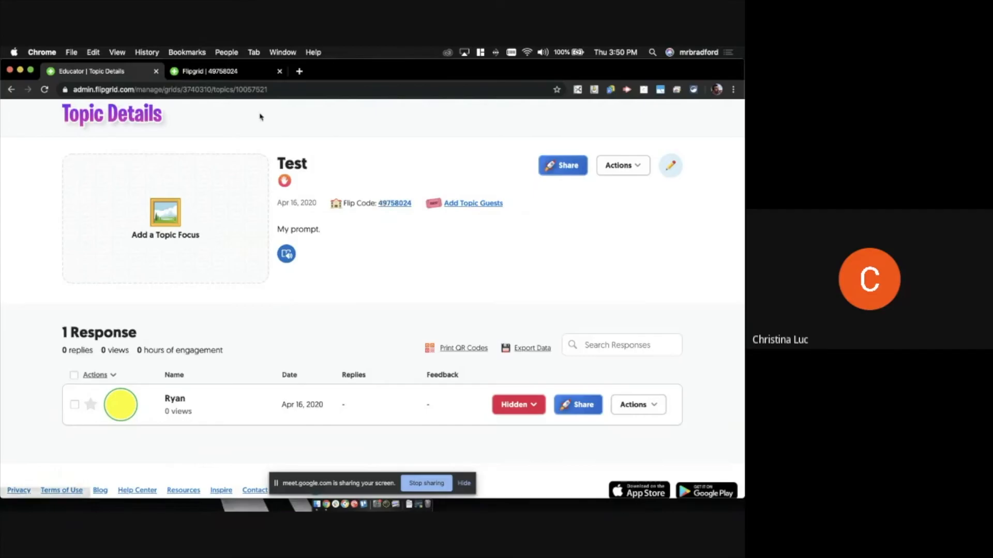
pyautogui.click(227, 75)
pyautogui.scroll(-3, 129, 382)
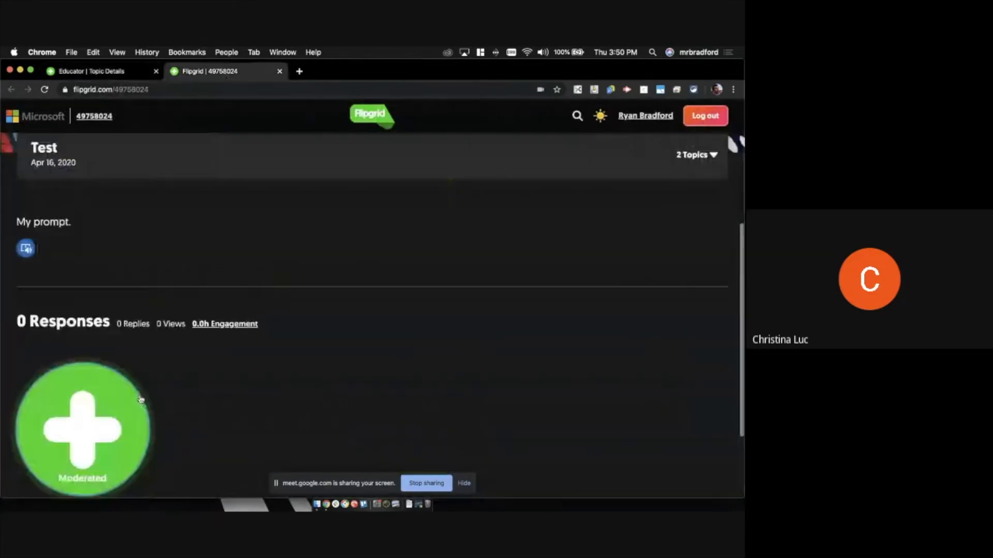
# - Open the recorder with a yellow board background and begin the Screen Recording (Beta) setup
pyautogui.click(91, 399)
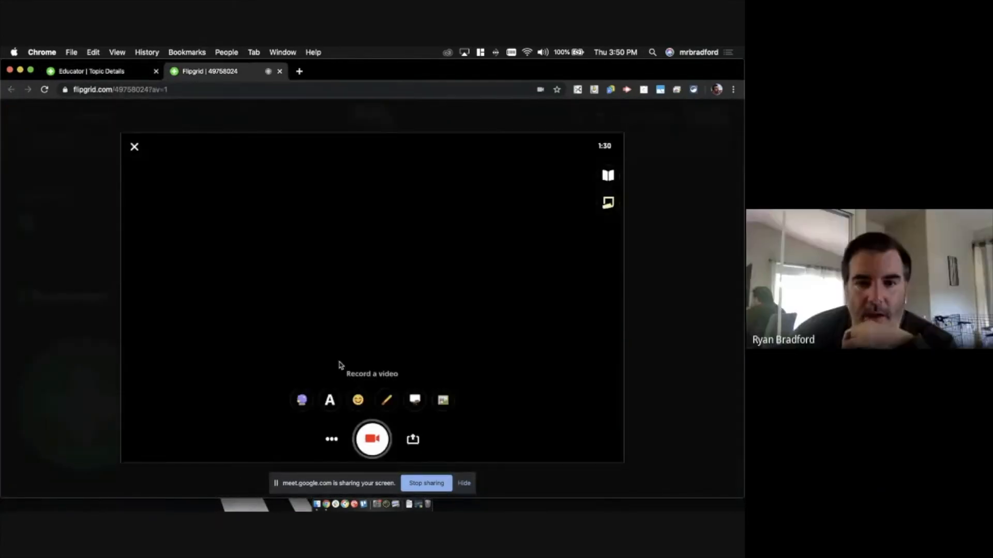
pyautogui.click(415, 401)
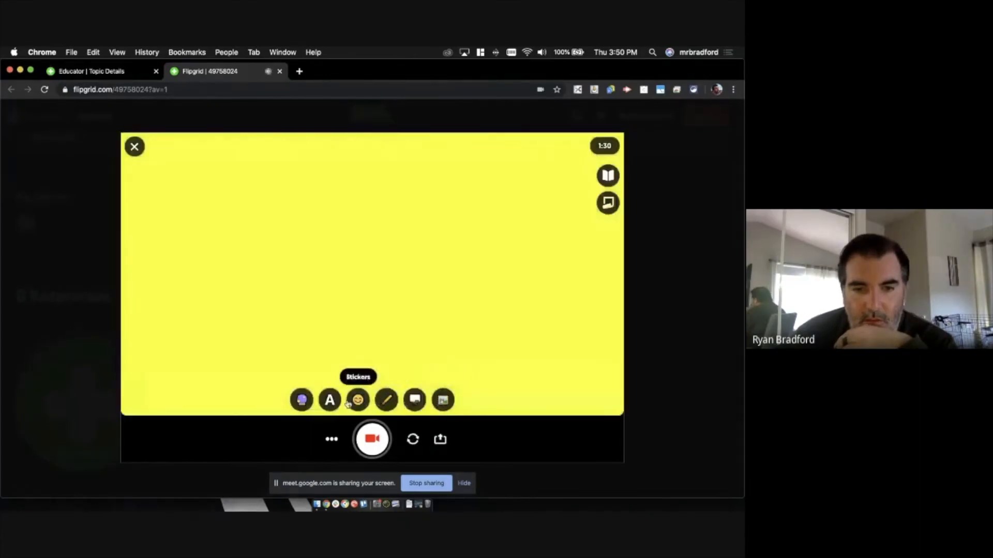
pyautogui.click(331, 441)
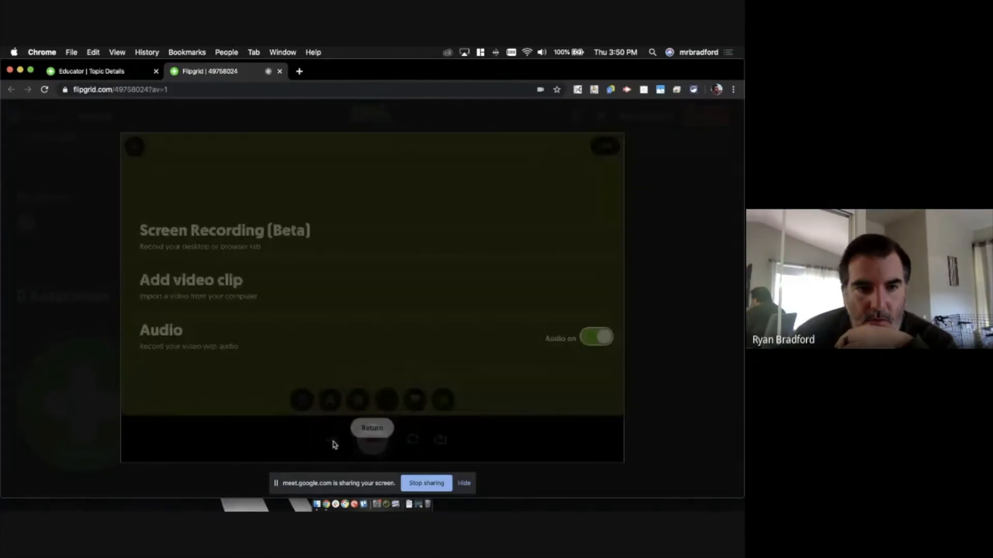
pyautogui.click(216, 230)
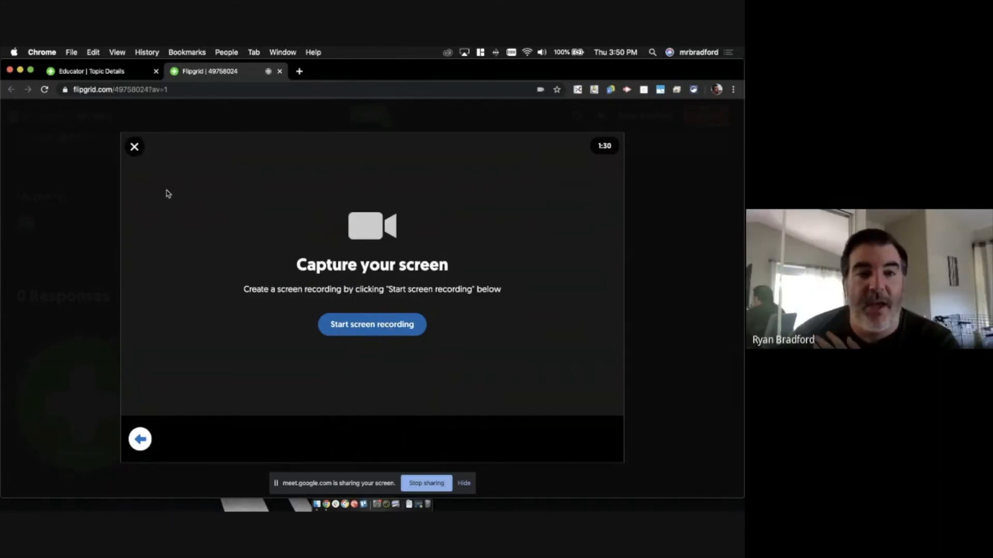
# - Leave screen recording back to the canvas and return to the Test topic's details tab
pyautogui.click(143, 435)
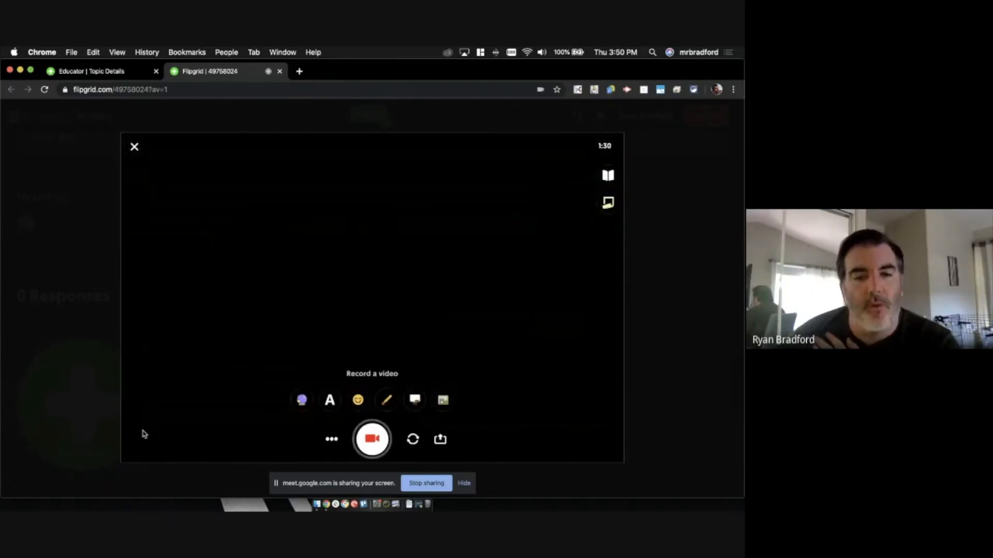
pyautogui.click(333, 440)
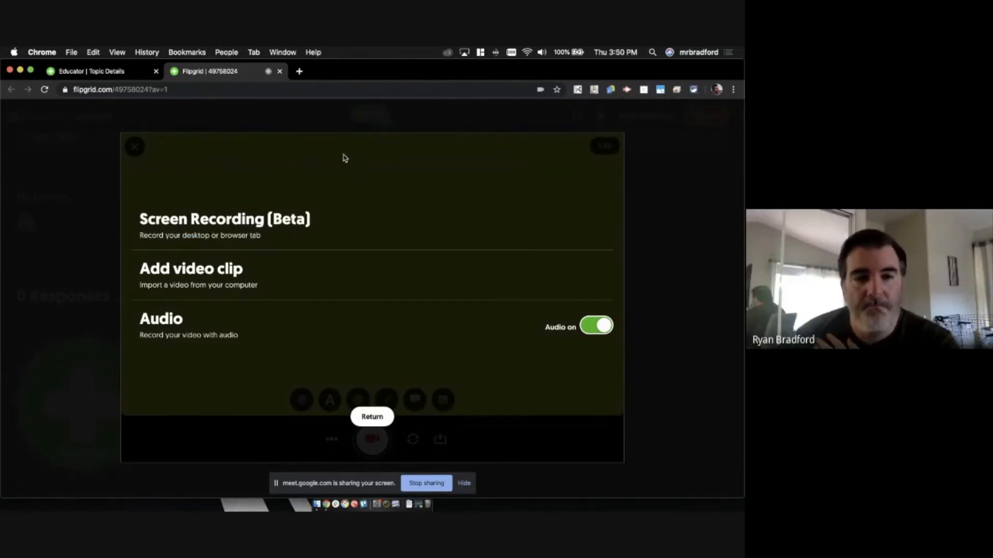
pyautogui.click(373, 416)
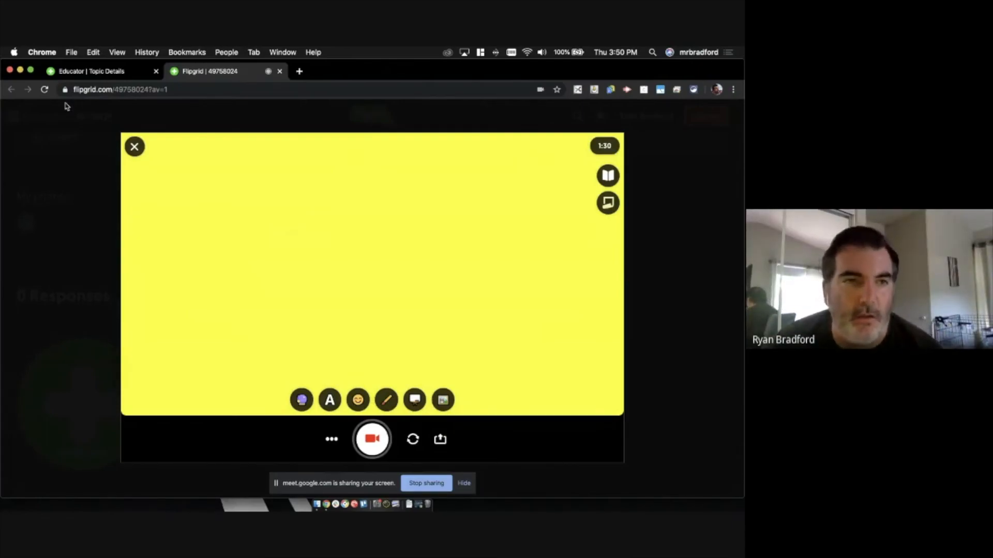
pyautogui.click(118, 72)
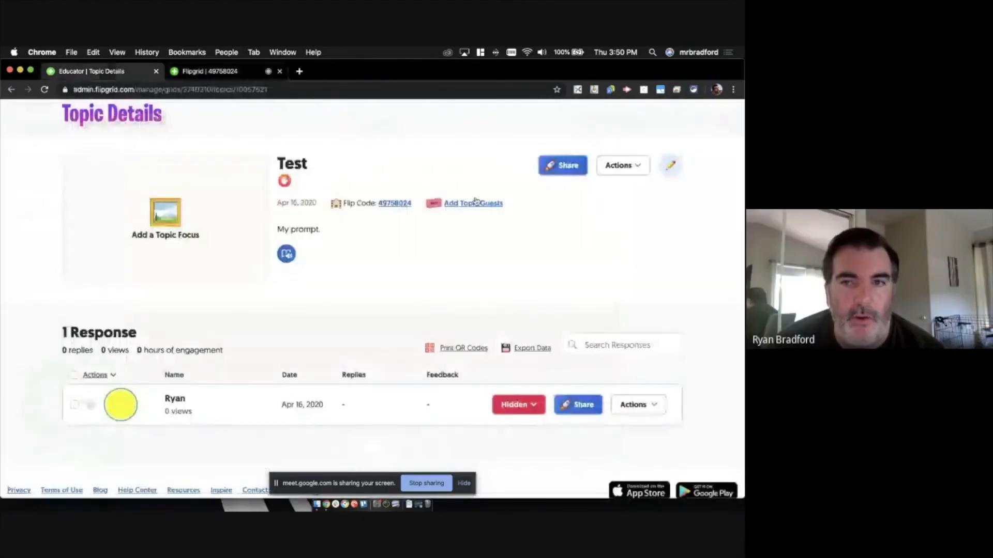
pyautogui.click(626, 165)
pyautogui.click(620, 187)
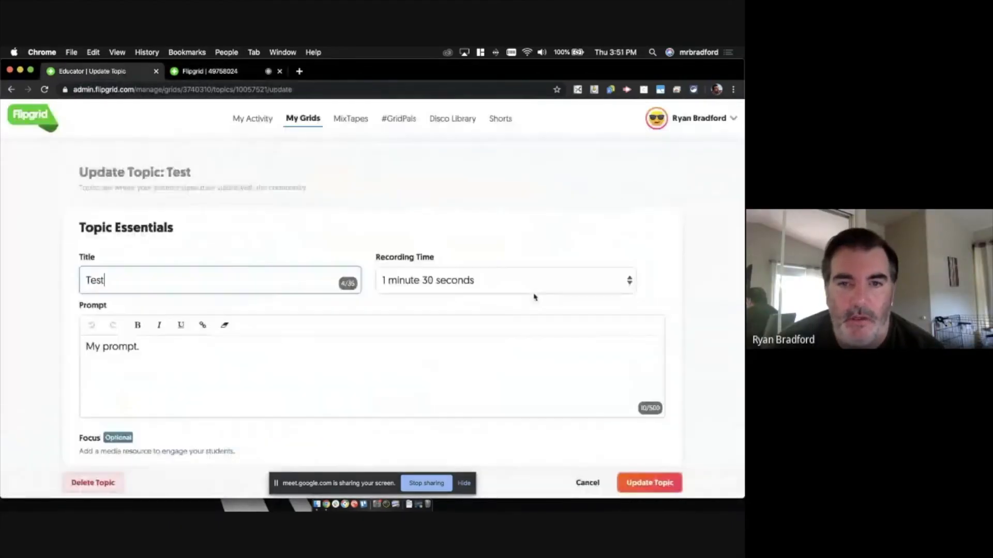
pyautogui.click(466, 282)
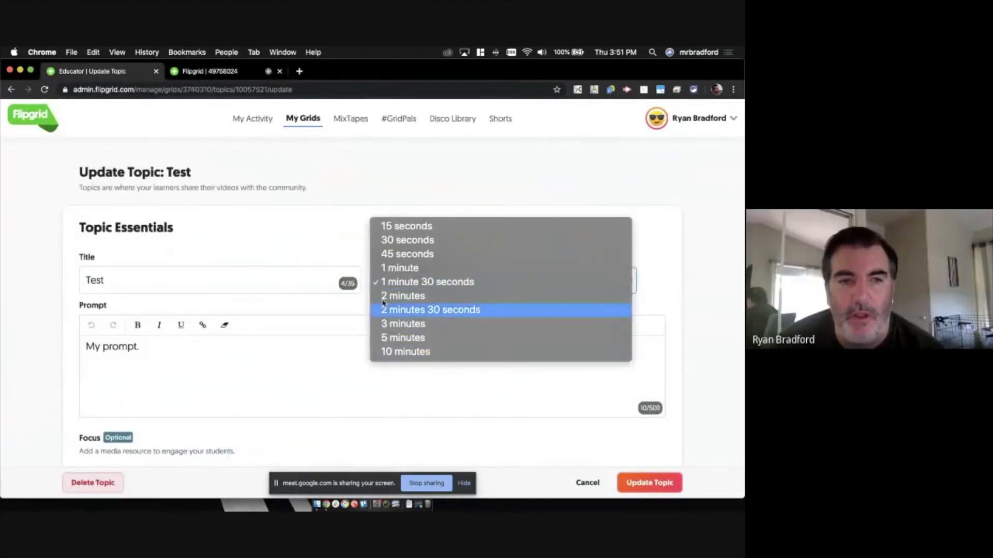
pyautogui.click(277, 223)
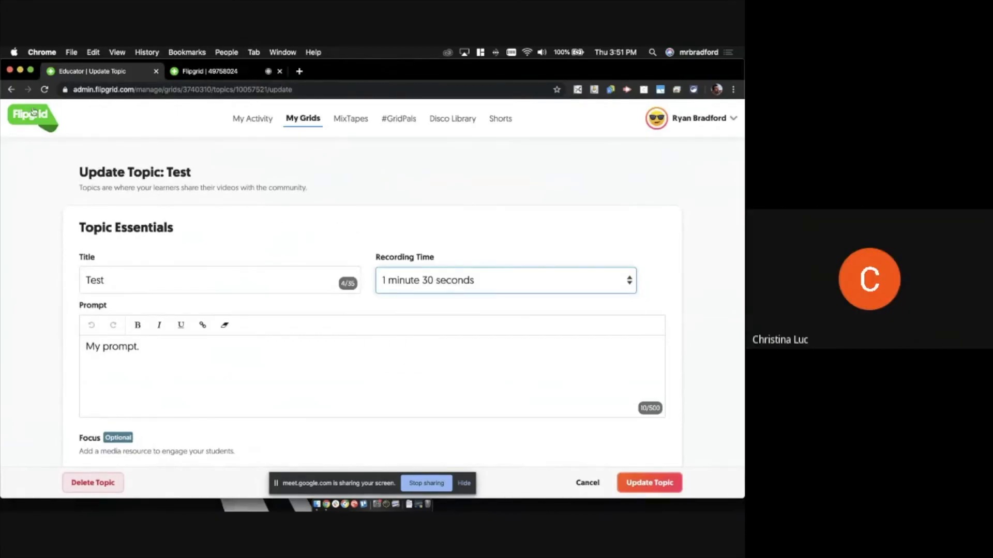
pyautogui.click(10, 90)
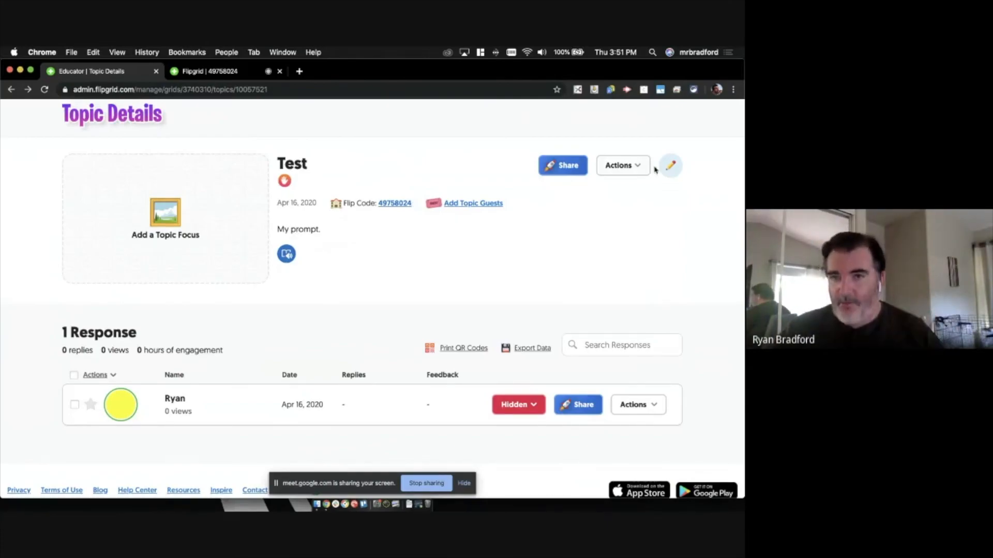
pyautogui.click(679, 170)
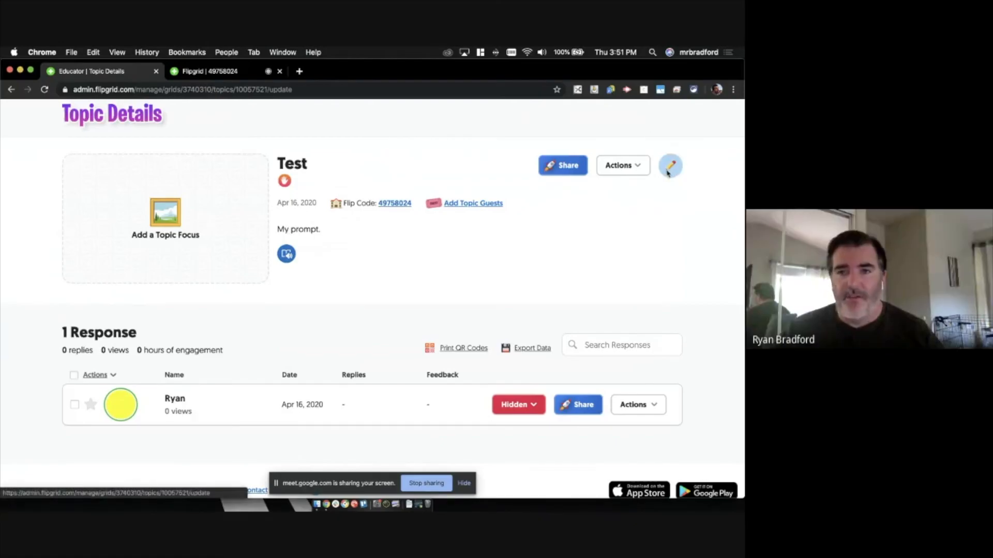
pyautogui.scroll(-10, 334, 343)
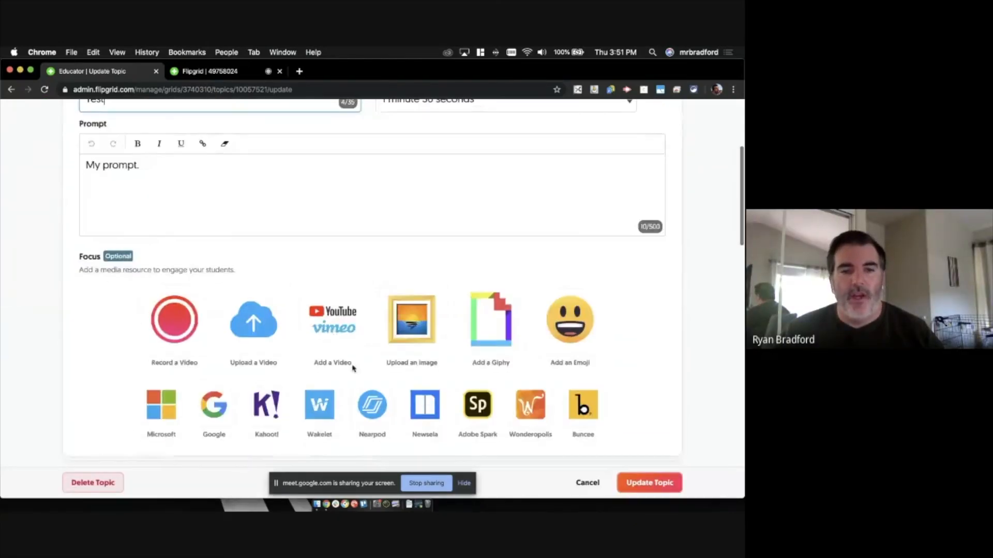
pyautogui.scroll(-5, 264, 350)
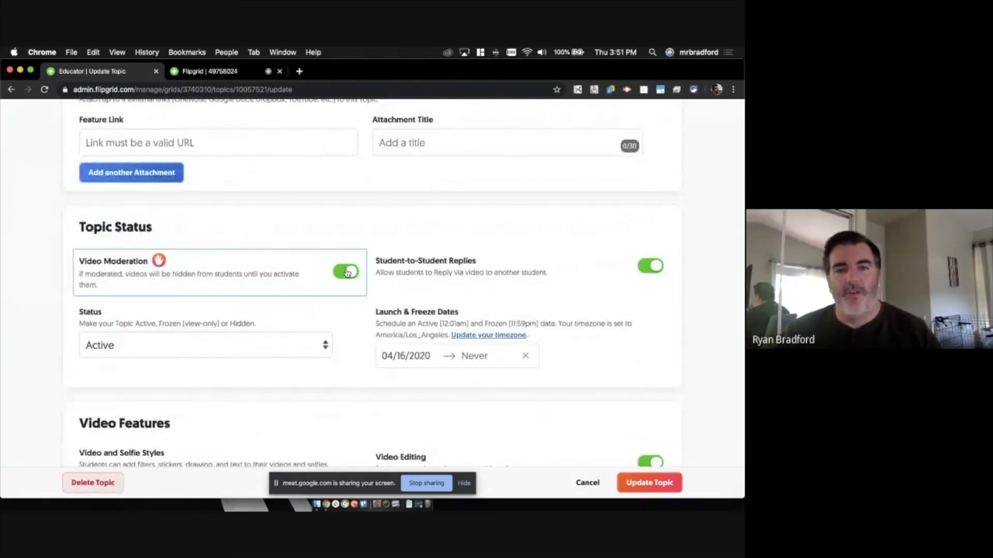
pyautogui.scroll(6, 349, 273)
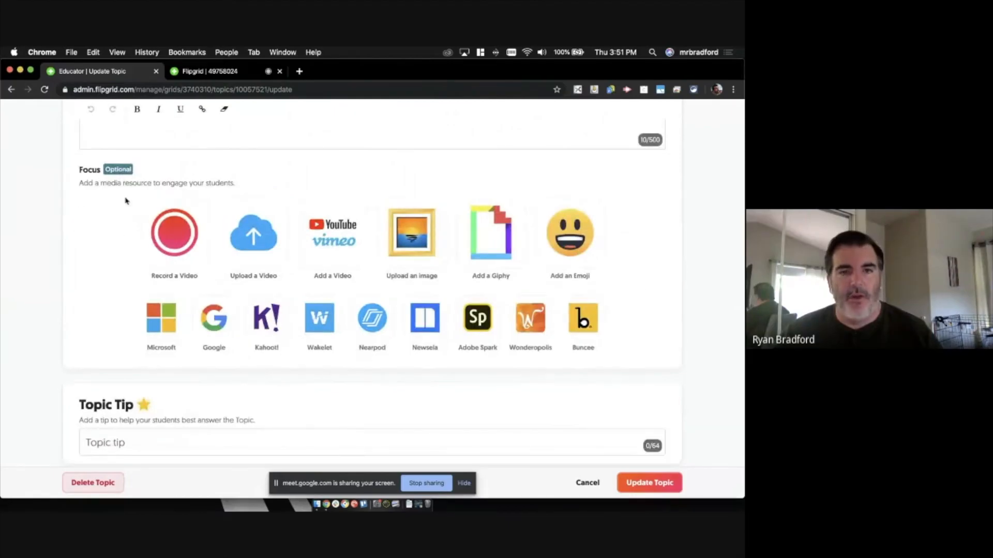
pyautogui.click(11, 89)
pyautogui.scroll(-1, 721, 284)
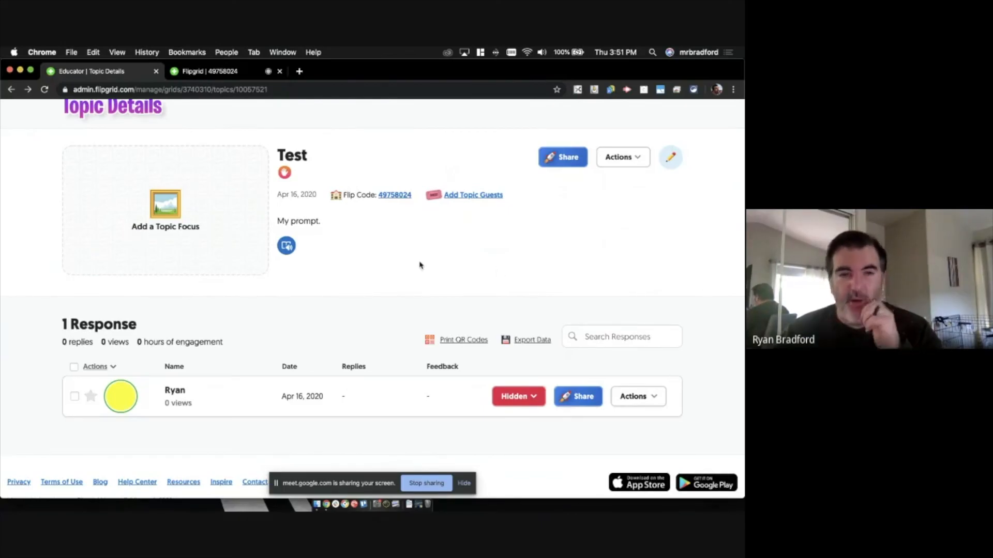
pyautogui.scroll(2, 419, 266)
pyautogui.scroll(1, 422, 269)
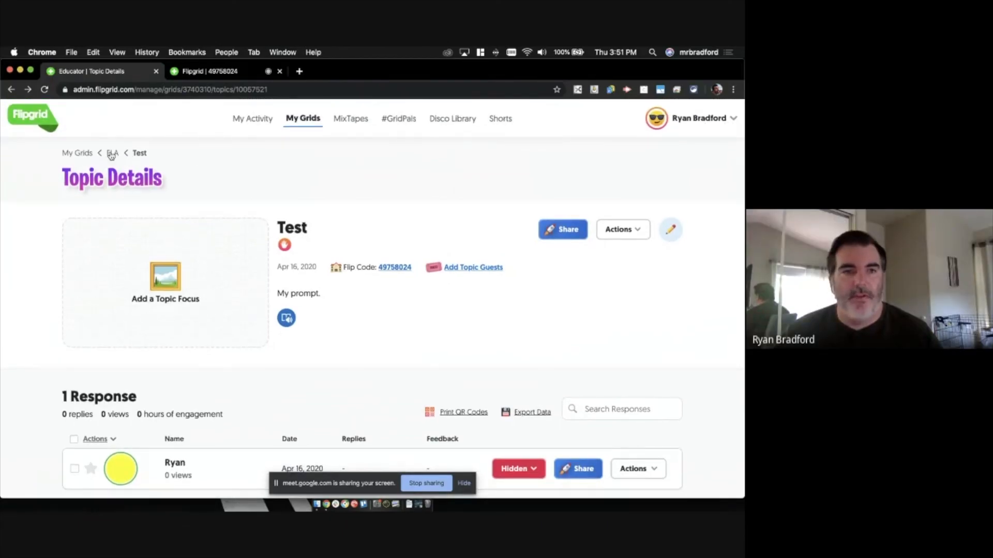
# - Review the ELA grid's Update Grid form, including its Flip Code, and go back without saving
pyautogui.click(112, 153)
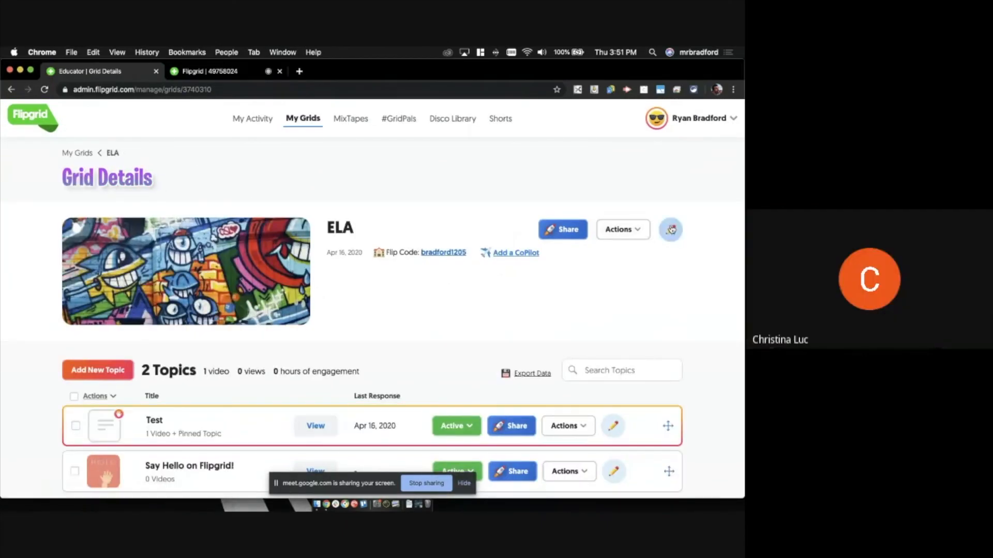
pyautogui.click(670, 230)
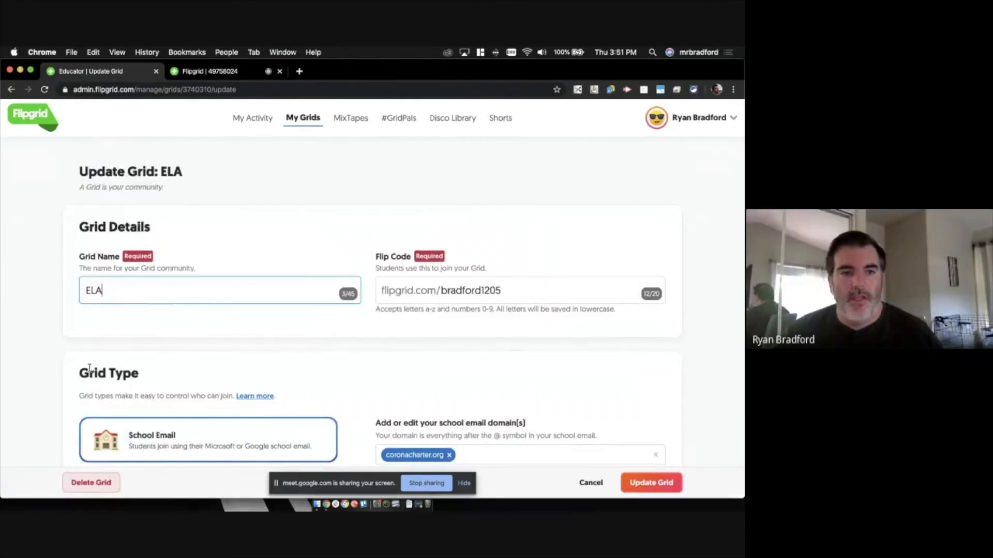
pyautogui.scroll(-3, 210, 305)
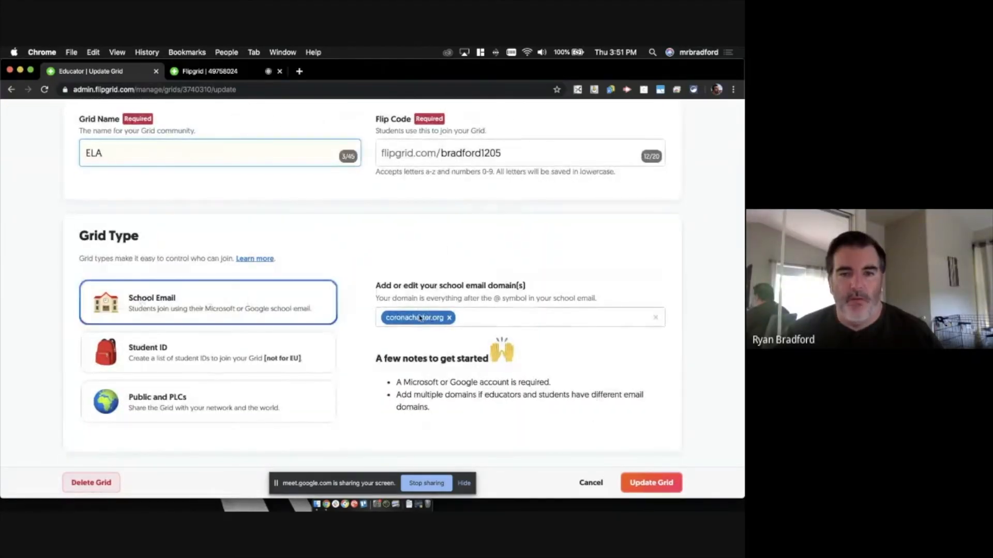
pyautogui.scroll(-1, 456, 316)
pyautogui.moveTo(525, 152); pyautogui.dragTo(434, 152)
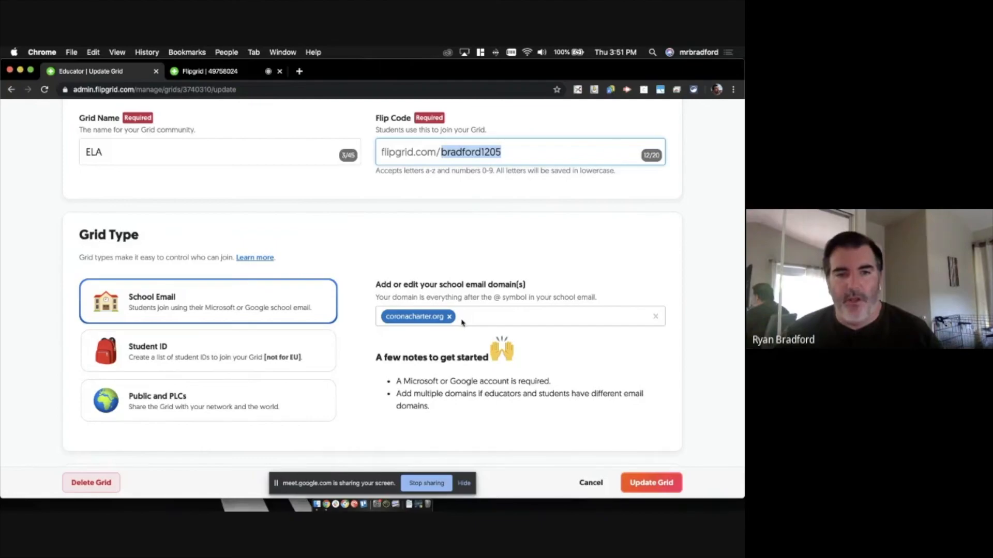
pyautogui.click(514, 397)
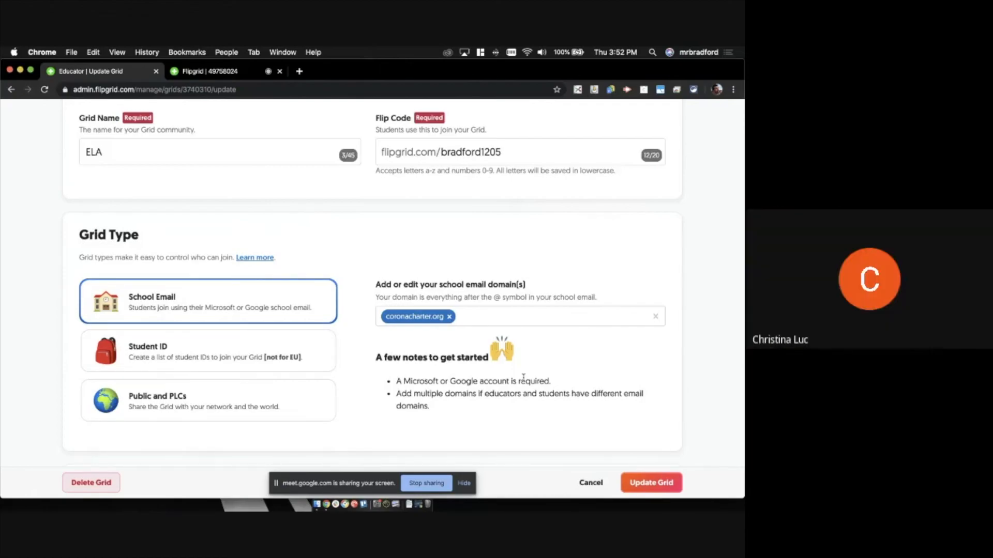
pyautogui.scroll(-2, 524, 378)
pyautogui.scroll(-2, 523, 378)
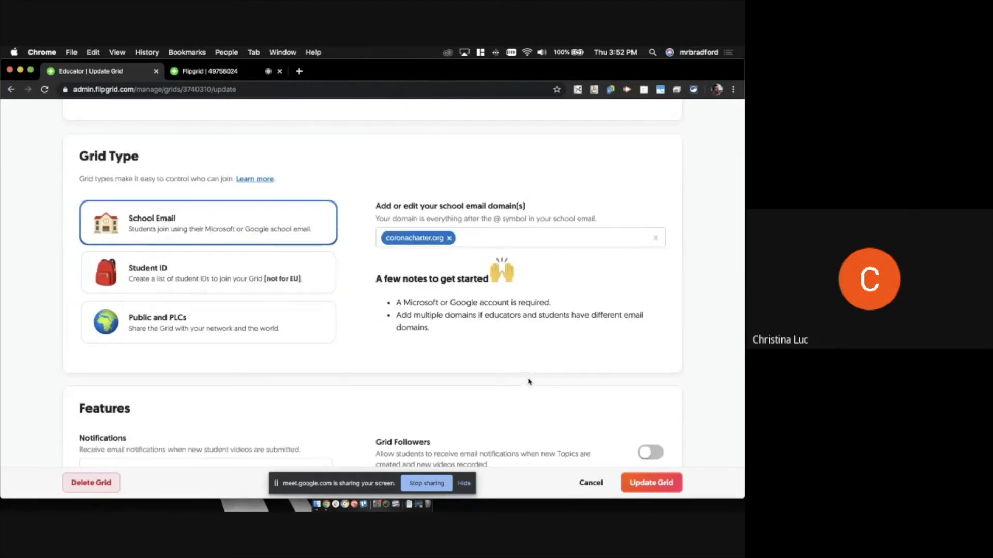
pyautogui.scroll(10, 528, 381)
pyautogui.click(10, 91)
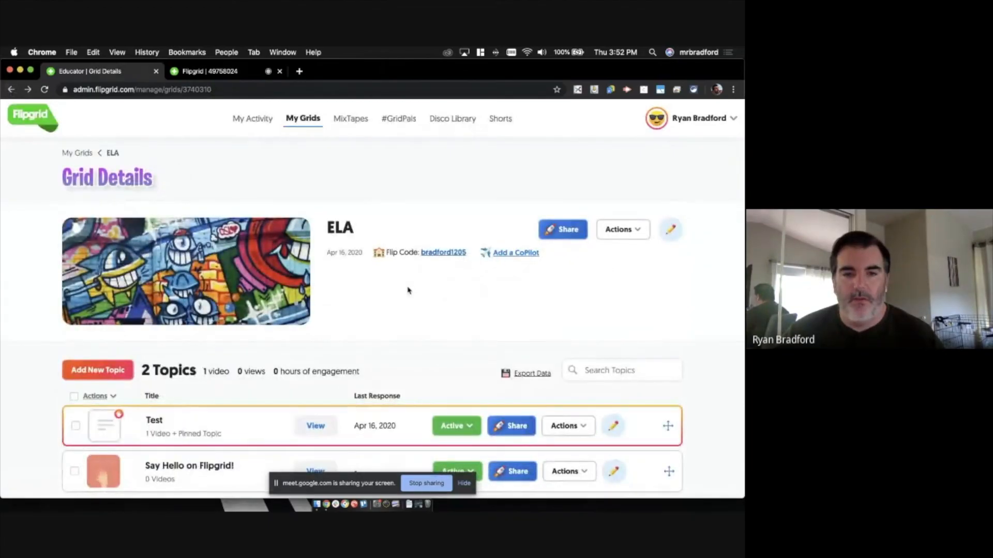
# - Open Update Topic for Test, showing its 1 minute 30 seconds limit and 'My prompt'
pyautogui.scroll(-3, 408, 290)
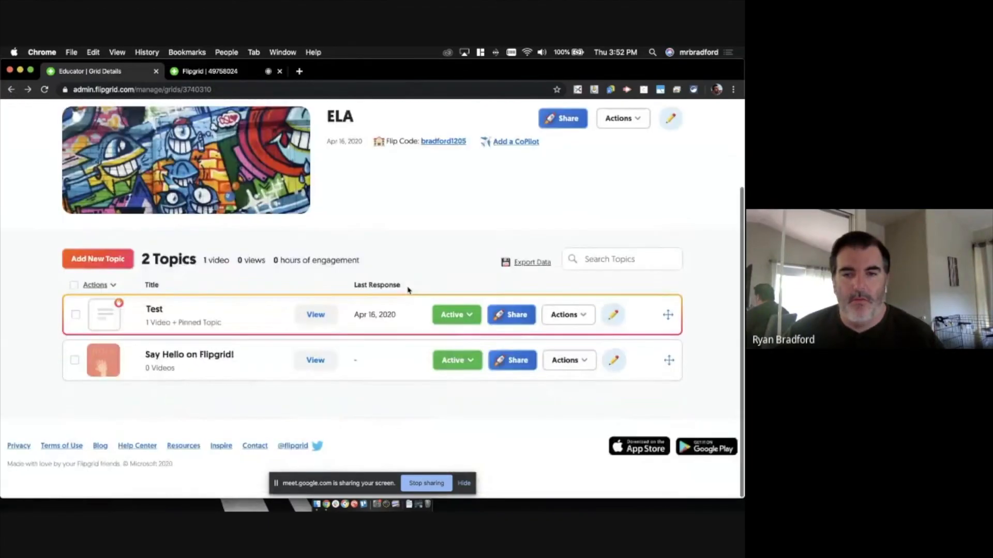
pyautogui.click(575, 315)
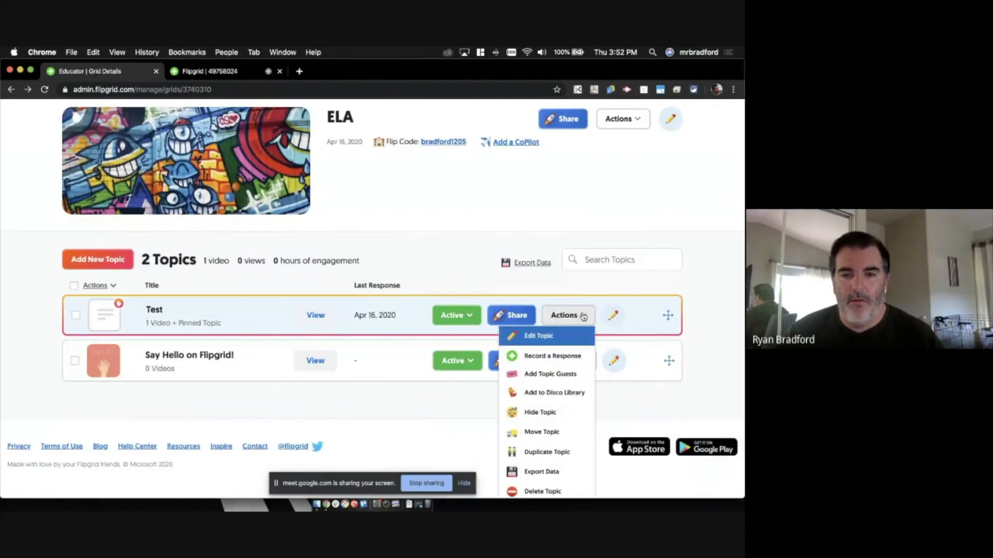
pyautogui.click(613, 315)
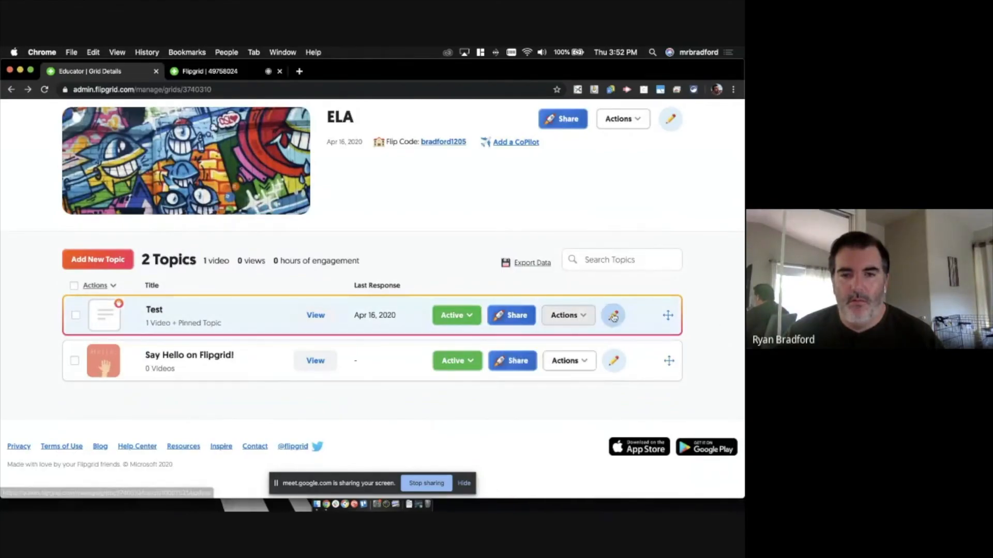
pyautogui.scroll(-6, 389, 321)
pyautogui.scroll(6, 389, 321)
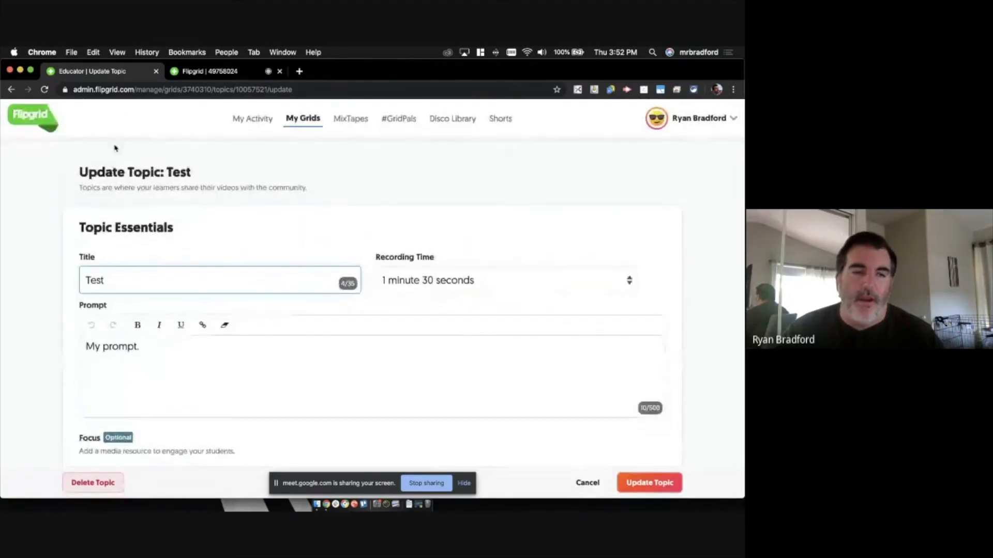